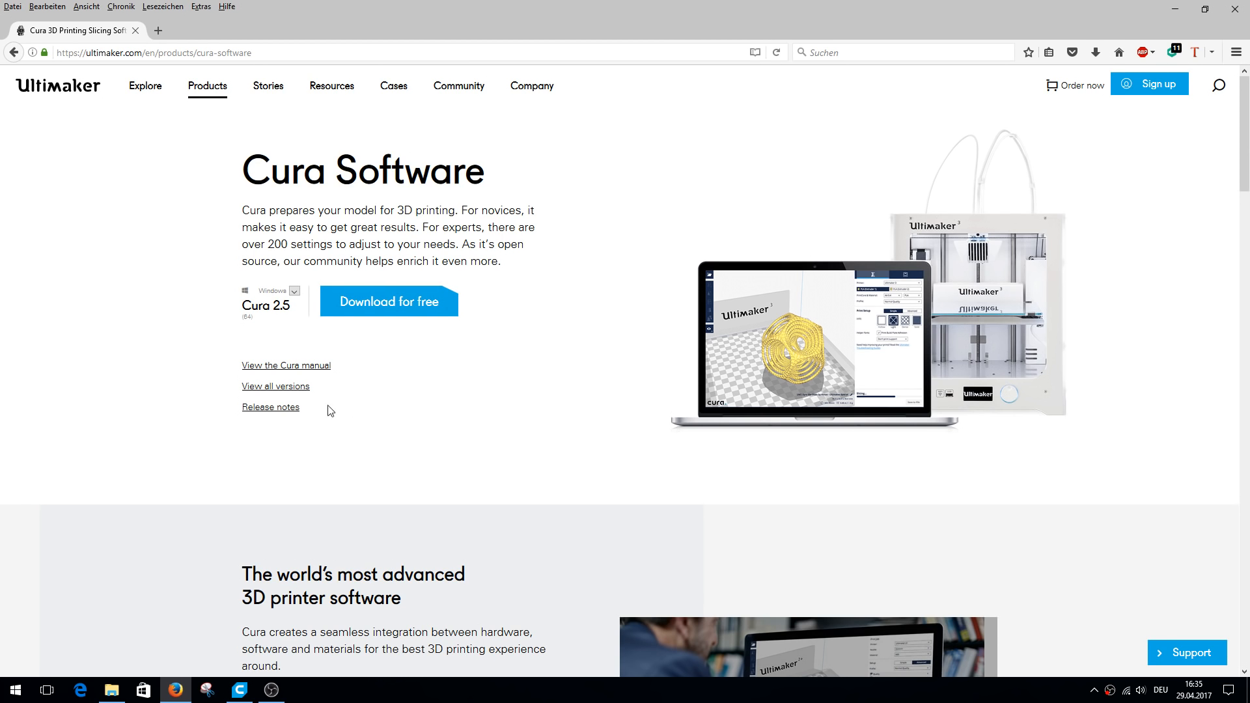
Read through the Cura 2.5 release notes, including auto-scale, print cost calculation and the bug fixes, and close them.
{"action": "left_click", "coordinate": [271, 407]}
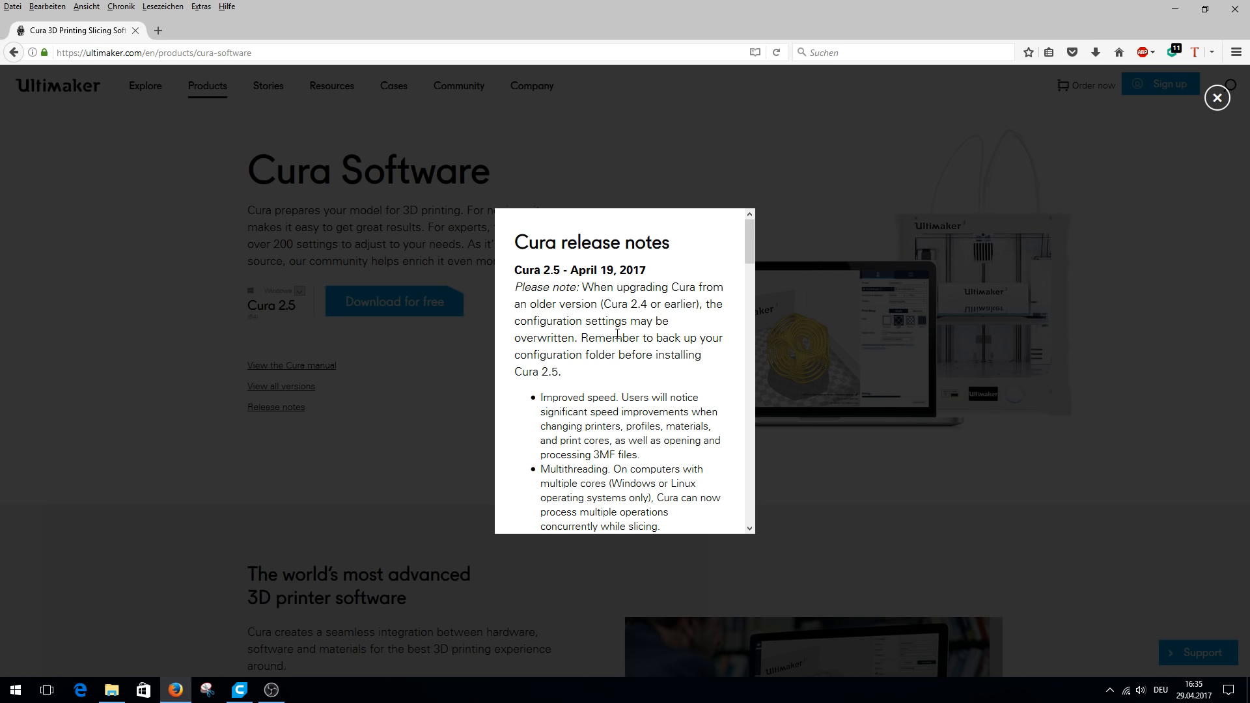
{"action": "scroll", "coordinate": [618, 335], "scroll_direction": "down", "scroll_amount": 2}
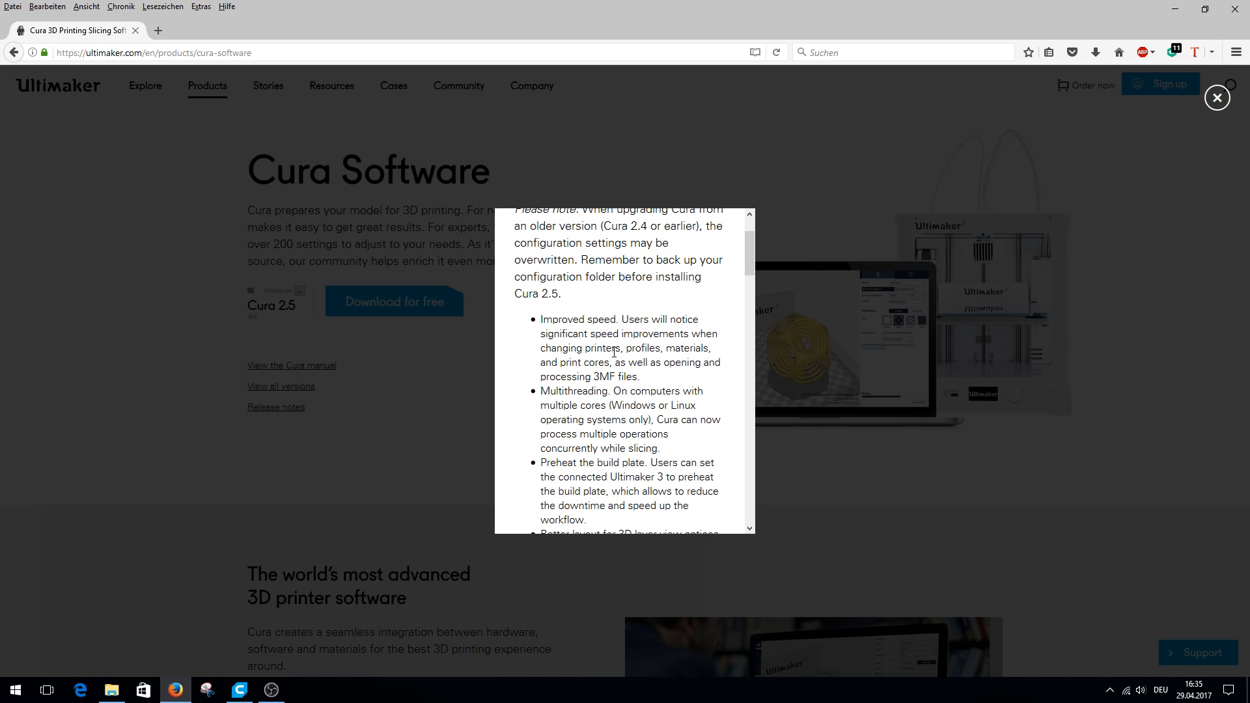
{"action": "scroll", "coordinate": [614, 352], "scroll_direction": "down", "scroll_amount": 2}
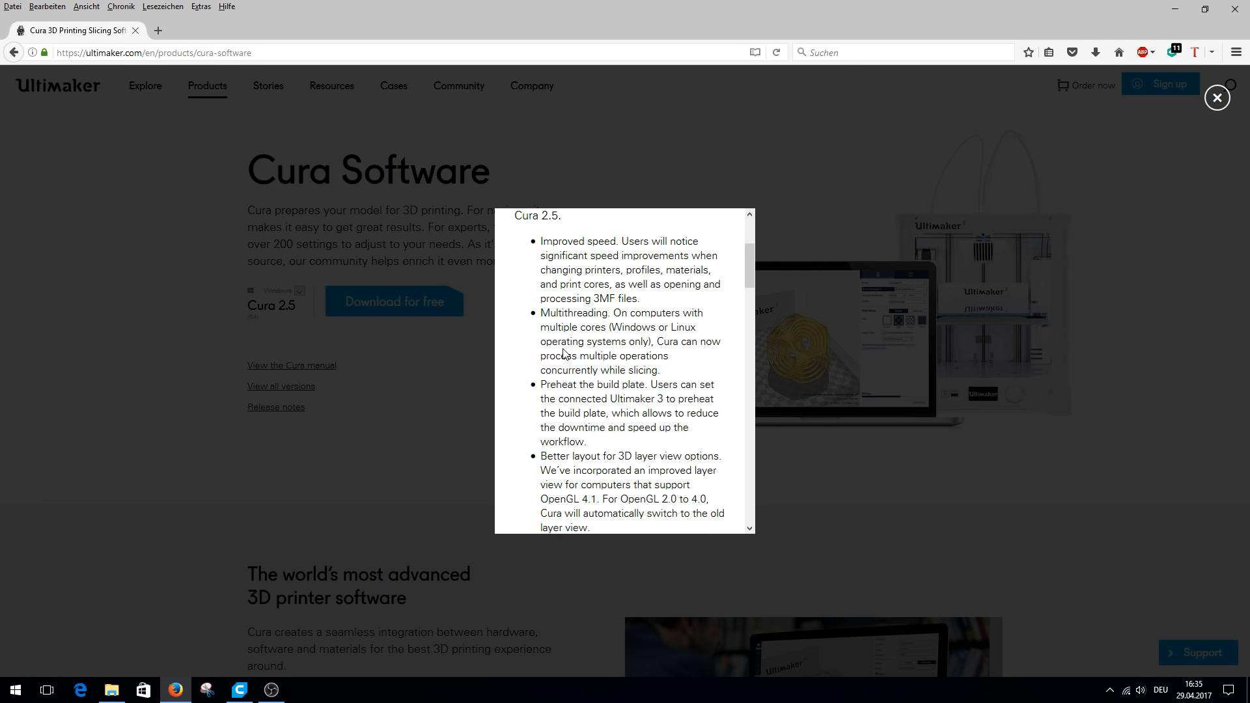
{"action": "scroll", "coordinate": [565, 353], "scroll_direction": "down", "scroll_amount": 1}
{"action": "scroll", "coordinate": [565, 352], "scroll_direction": "down", "scroll_amount": 3}
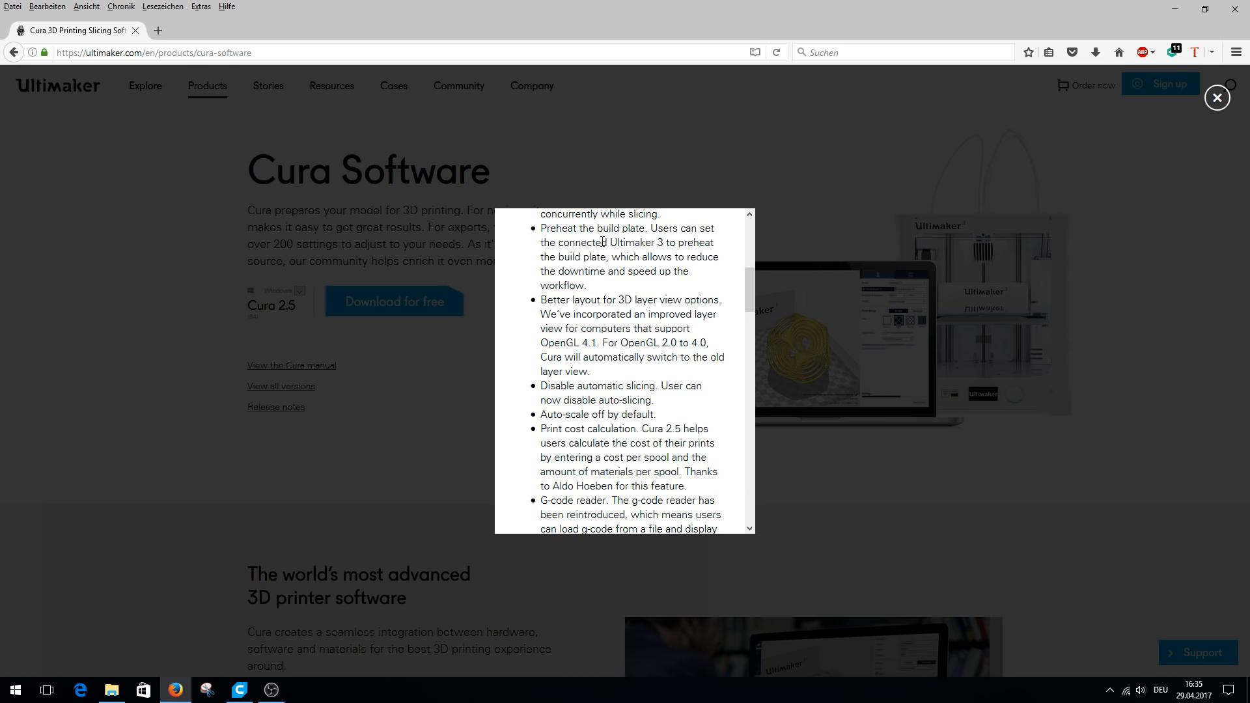
{"action": "left_click_drag", "start_coordinate": [664, 243], "coordinate": [610, 244]}
{"action": "scroll", "coordinate": [592, 288], "scroll_direction": "down", "scroll_amount": 2}
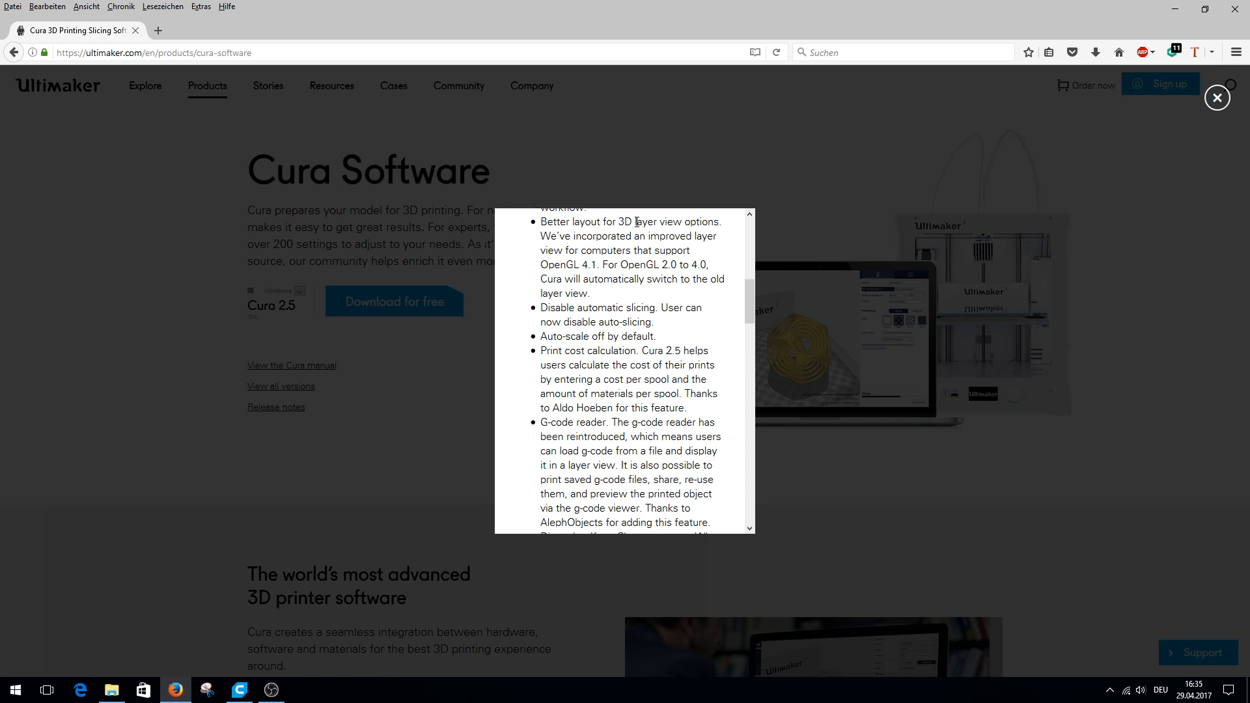
{"action": "scroll", "coordinate": [582, 309], "scroll_direction": "down", "scroll_amount": 2}
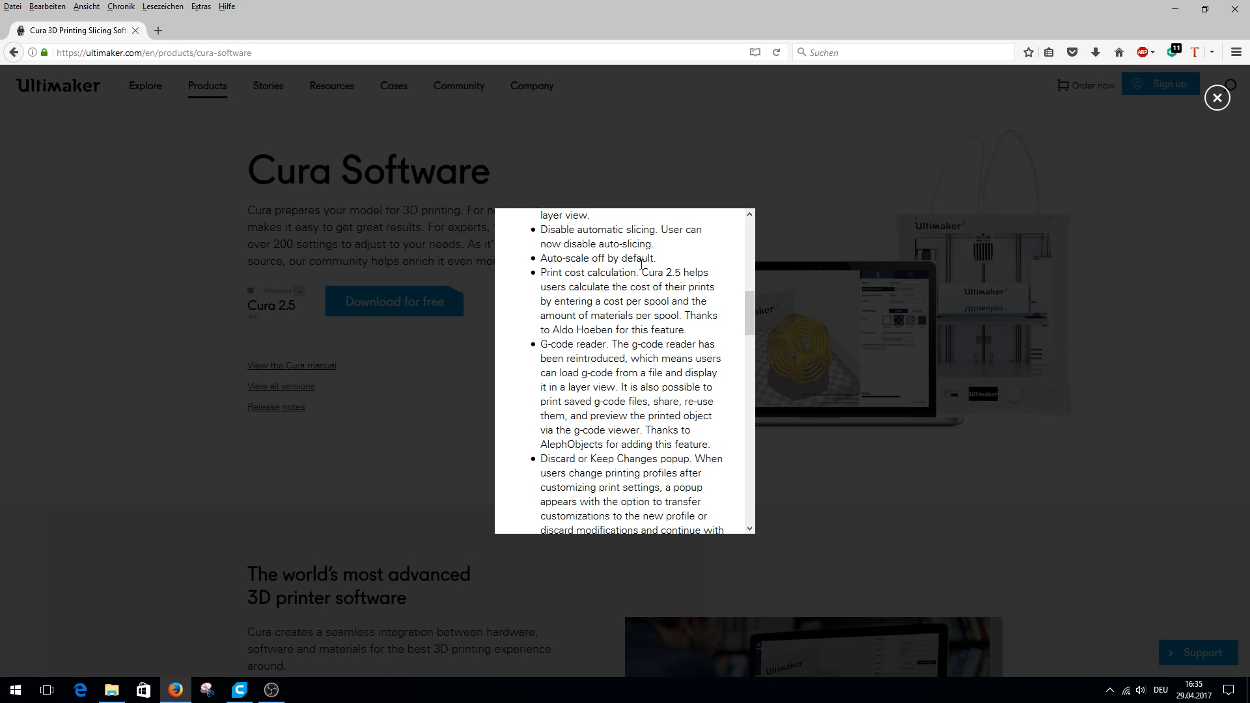
{"action": "left_click_drag", "start_coordinate": [667, 263], "coordinate": [542, 261]}
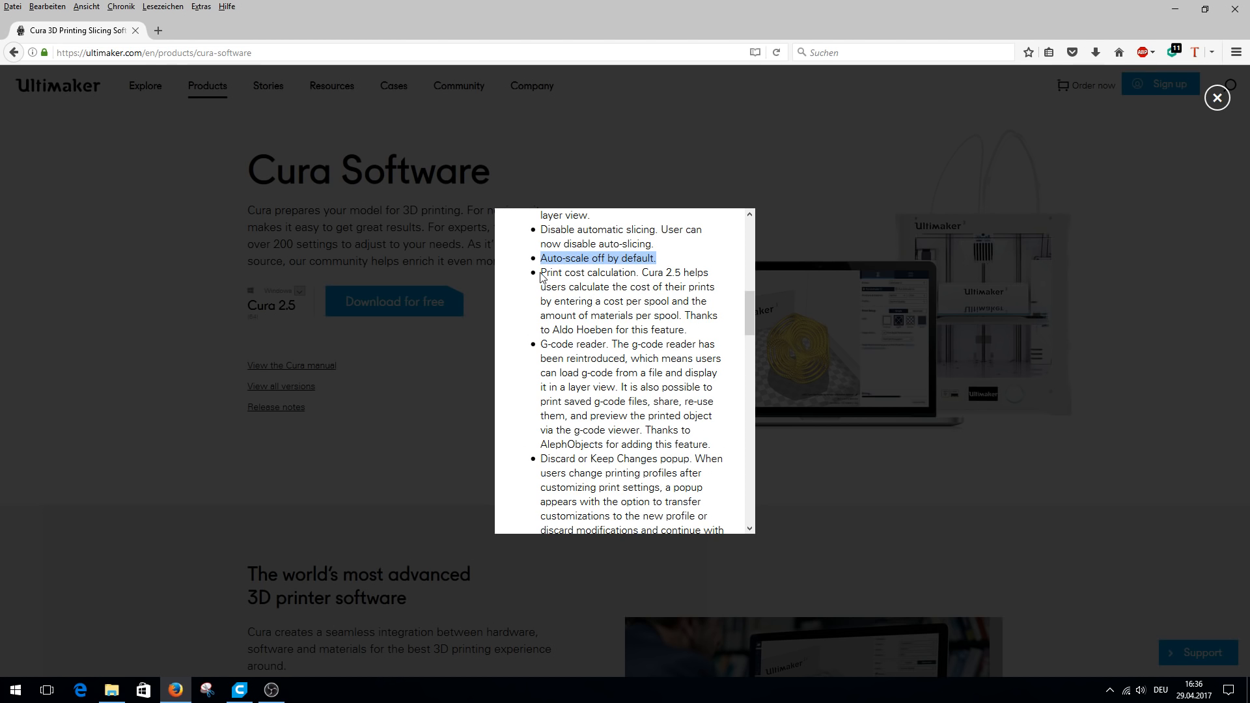
{"action": "left_click_drag", "start_coordinate": [541, 272], "coordinate": [637, 273]}
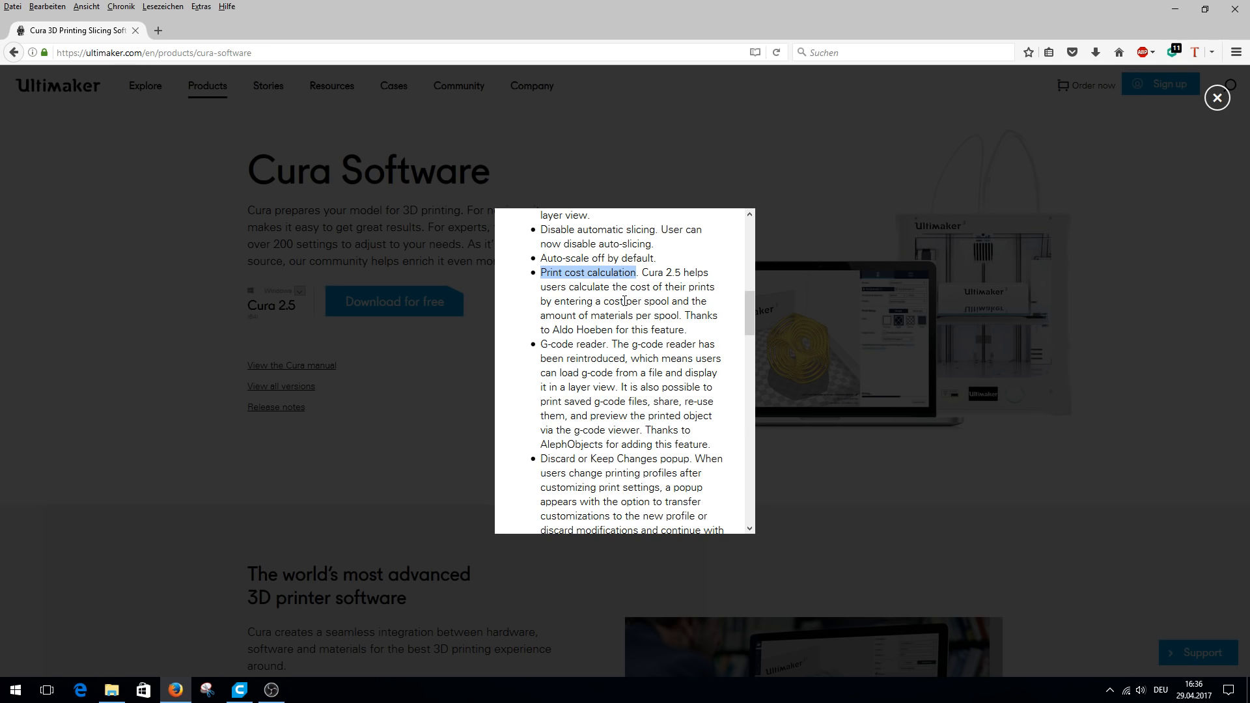
{"action": "scroll", "coordinate": [618, 322], "scroll_direction": "down", "scroll_amount": 2}
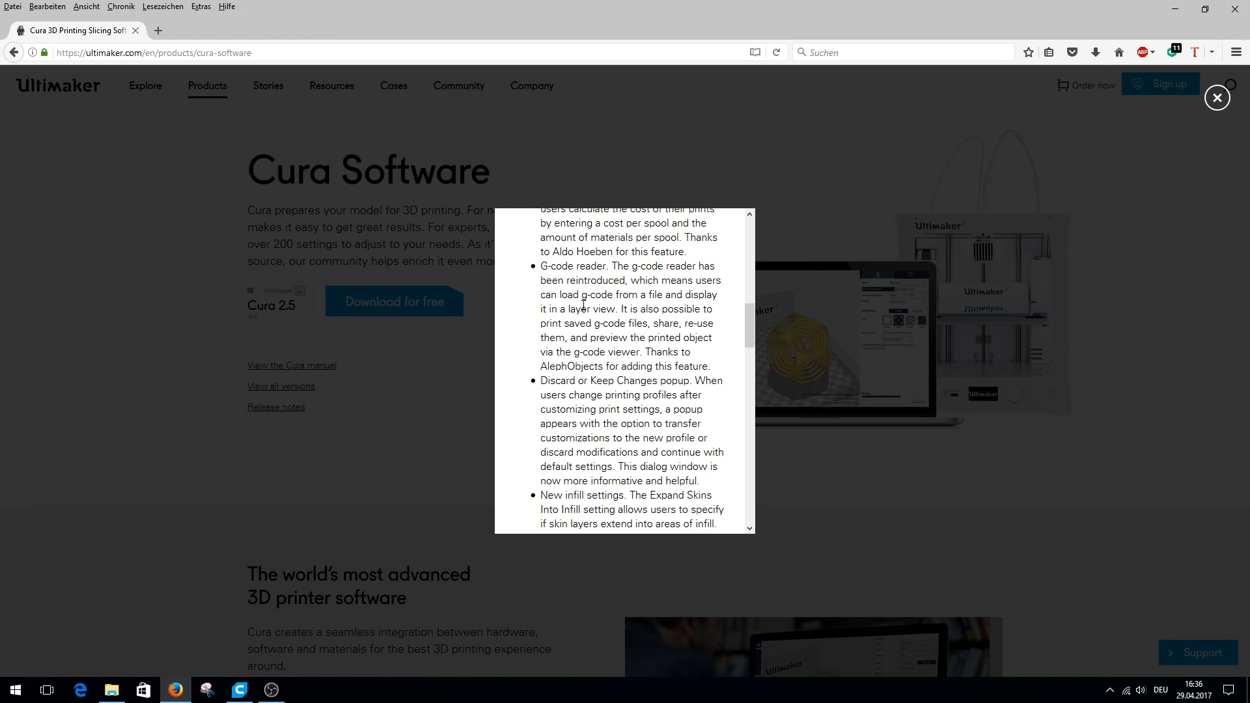
{"action": "scroll", "coordinate": [587, 334], "scroll_direction": "down", "scroll_amount": 4}
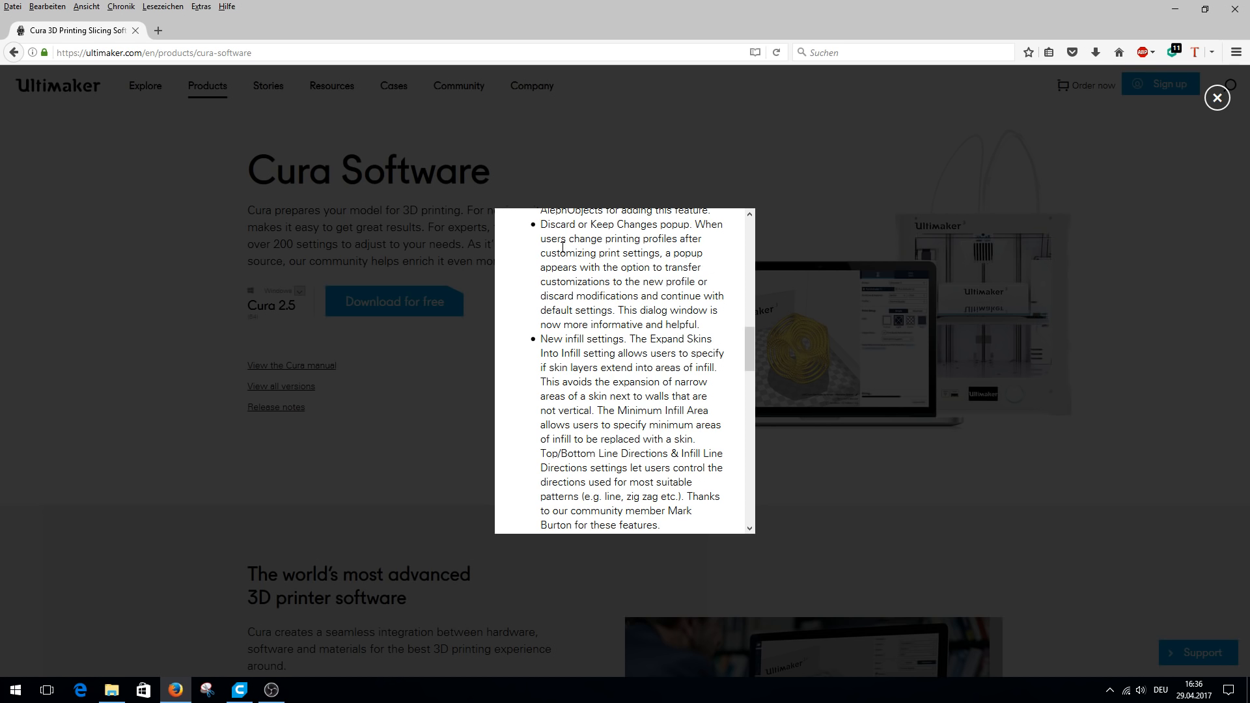
{"action": "scroll", "coordinate": [590, 271], "scroll_direction": "down", "scroll_amount": 2}
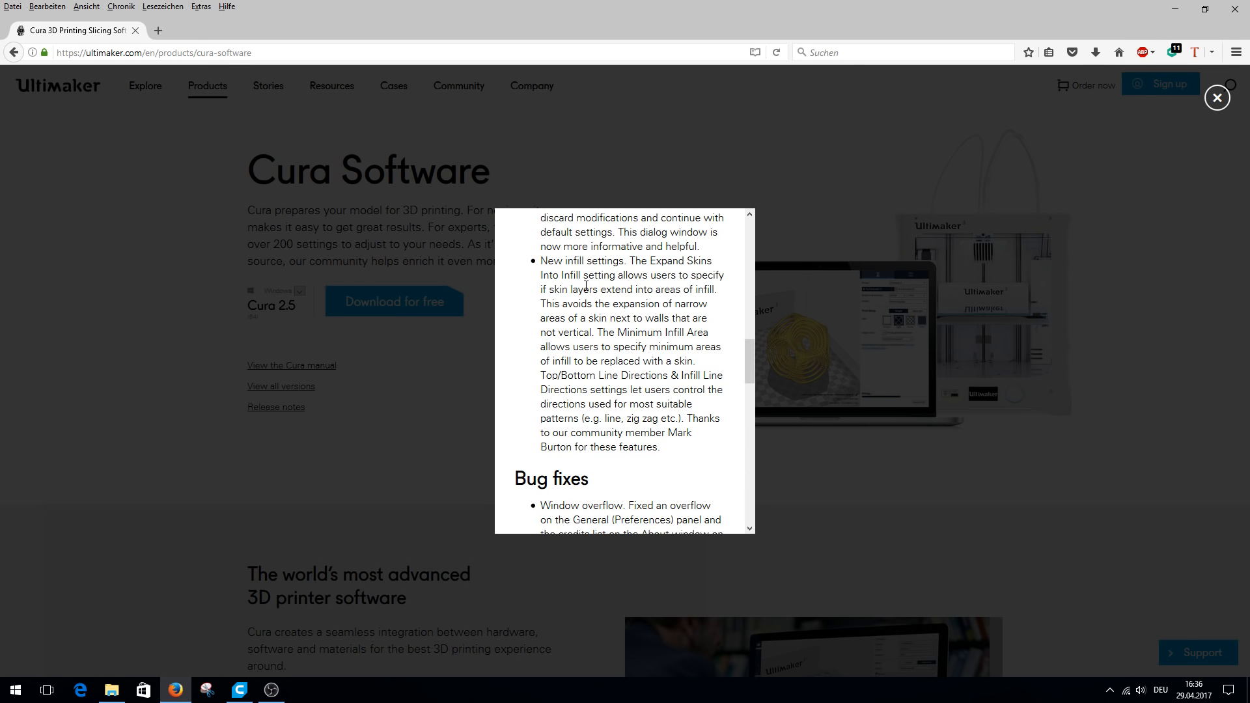
{"action": "scroll", "coordinate": [586, 286], "scroll_direction": "down", "scroll_amount": 12}
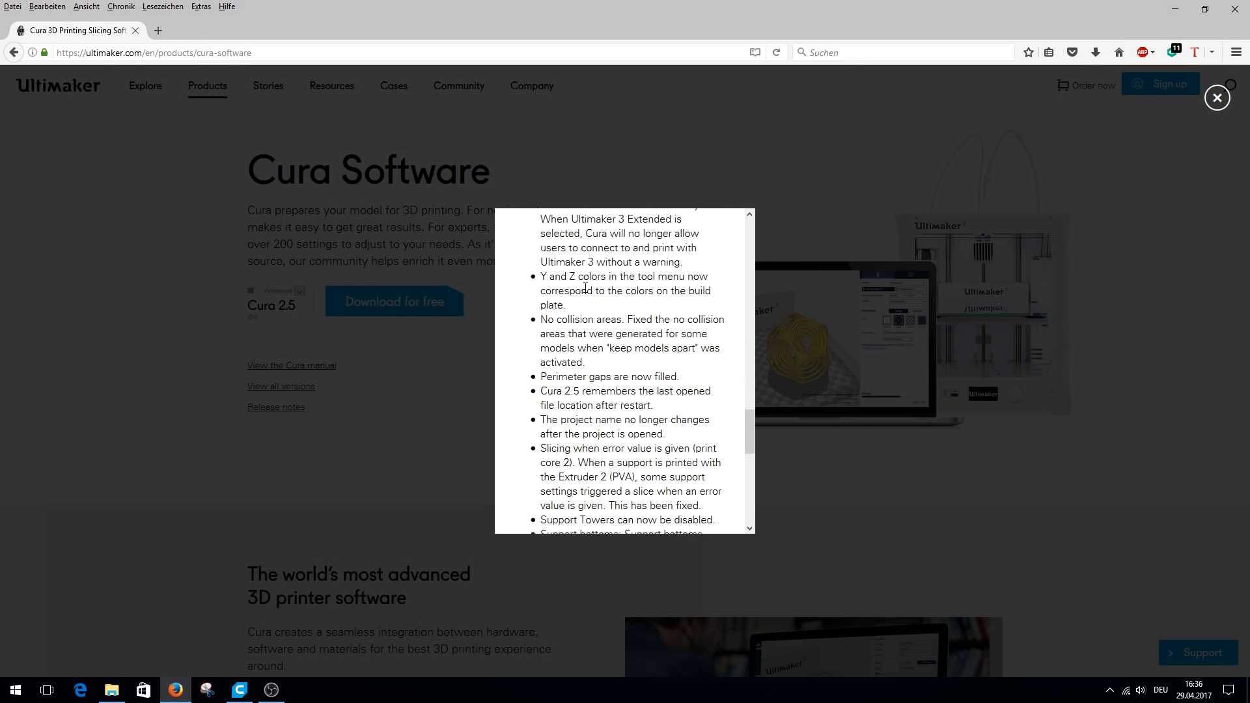
{"action": "left_click", "coordinate": [1217, 97]}
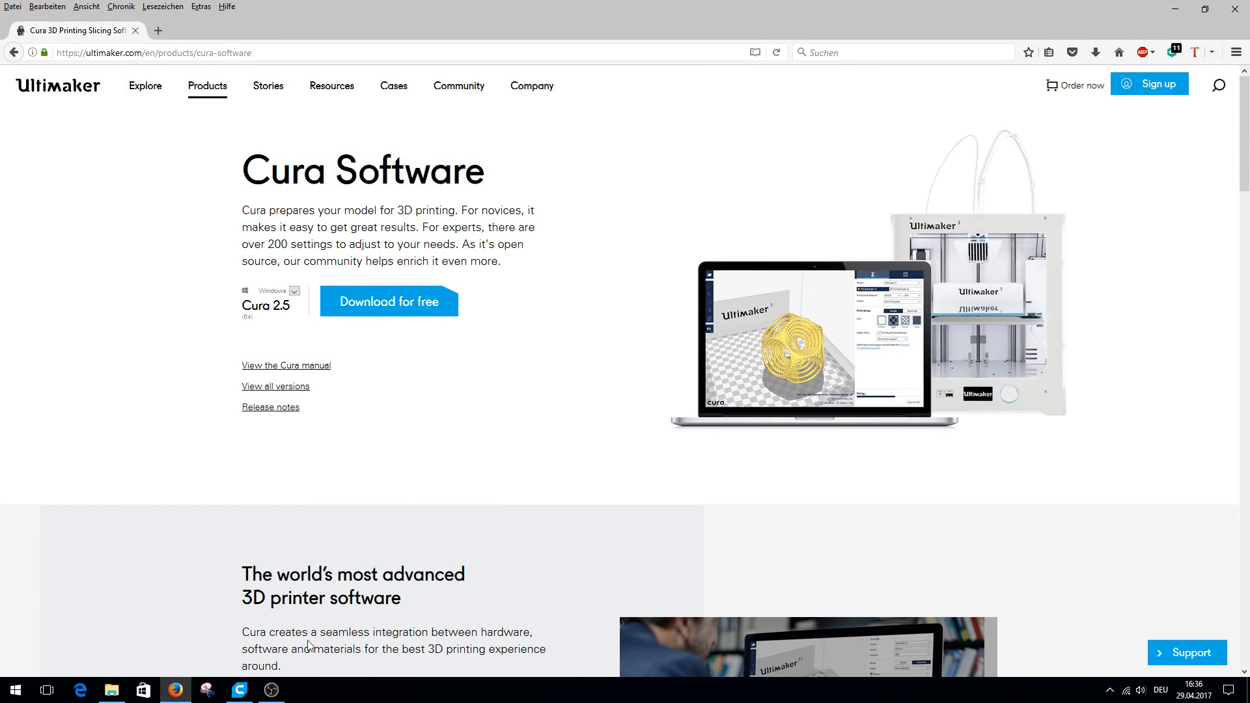
Switch to Cura, view the printer monitor for the Anet A8 and return to the print setup.
{"action": "left_click", "coordinate": [238, 691]}
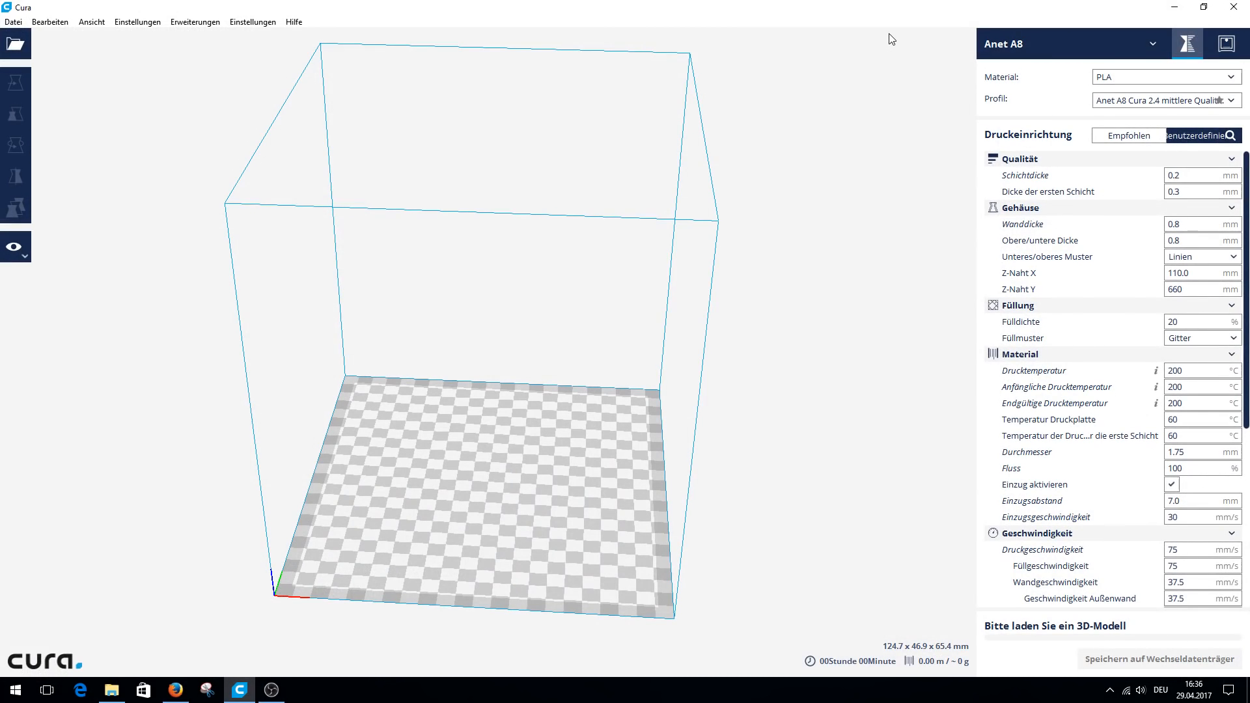
{"action": "left_click", "coordinate": [1225, 47]}
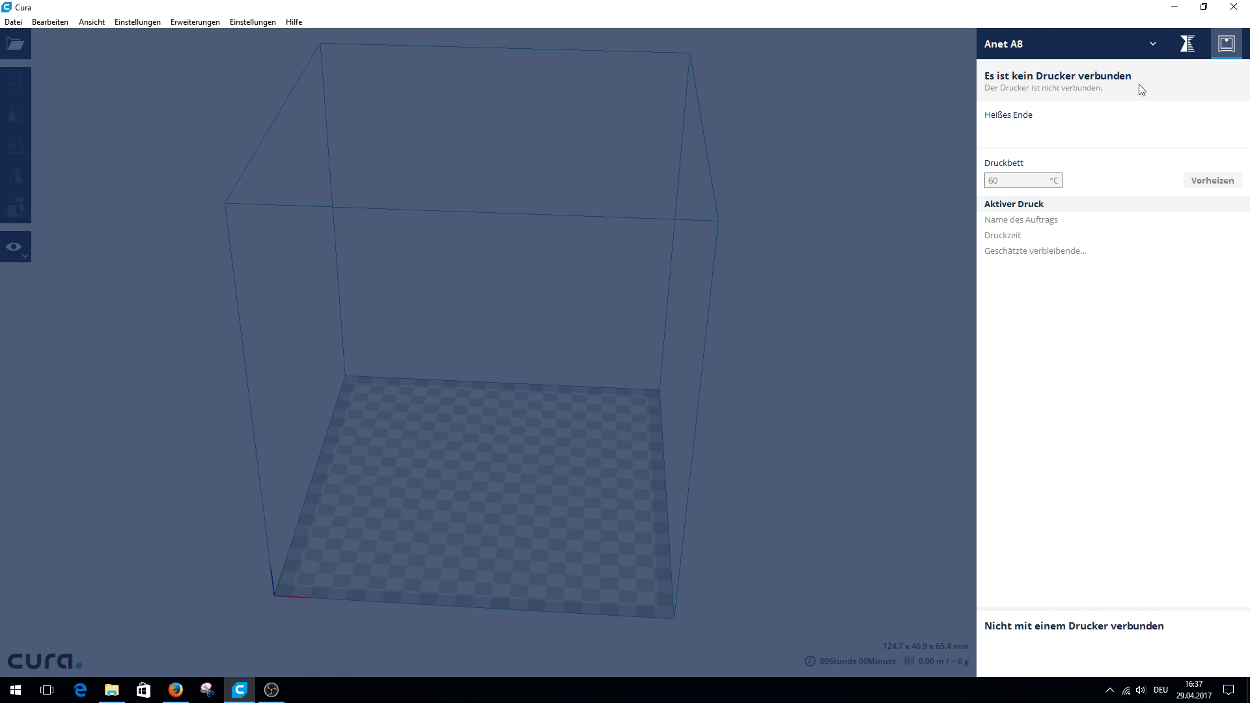
{"action": "left_click", "coordinate": [1186, 45]}
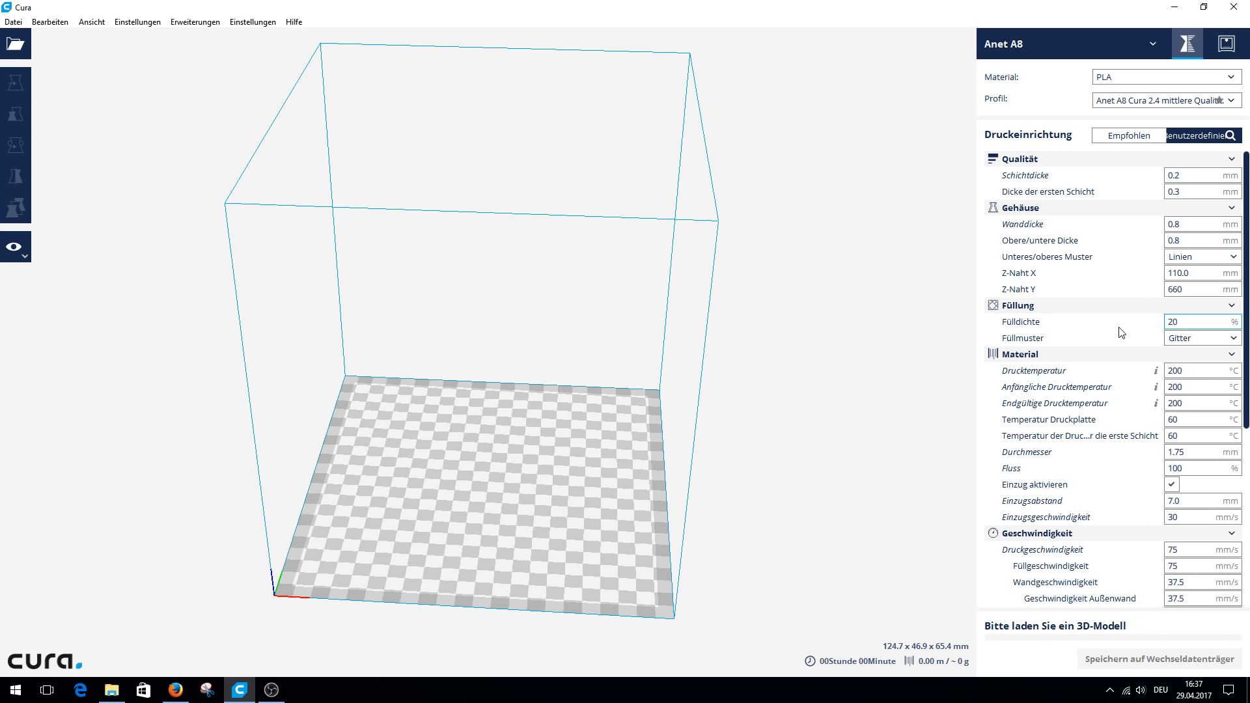
Check the installed version in the About Cura information and close it.
{"action": "mouse_move", "coordinate": [1122, 333]}
{"action": "left_click", "coordinate": [294, 21]}
{"action": "left_click", "coordinate": [323, 91]}
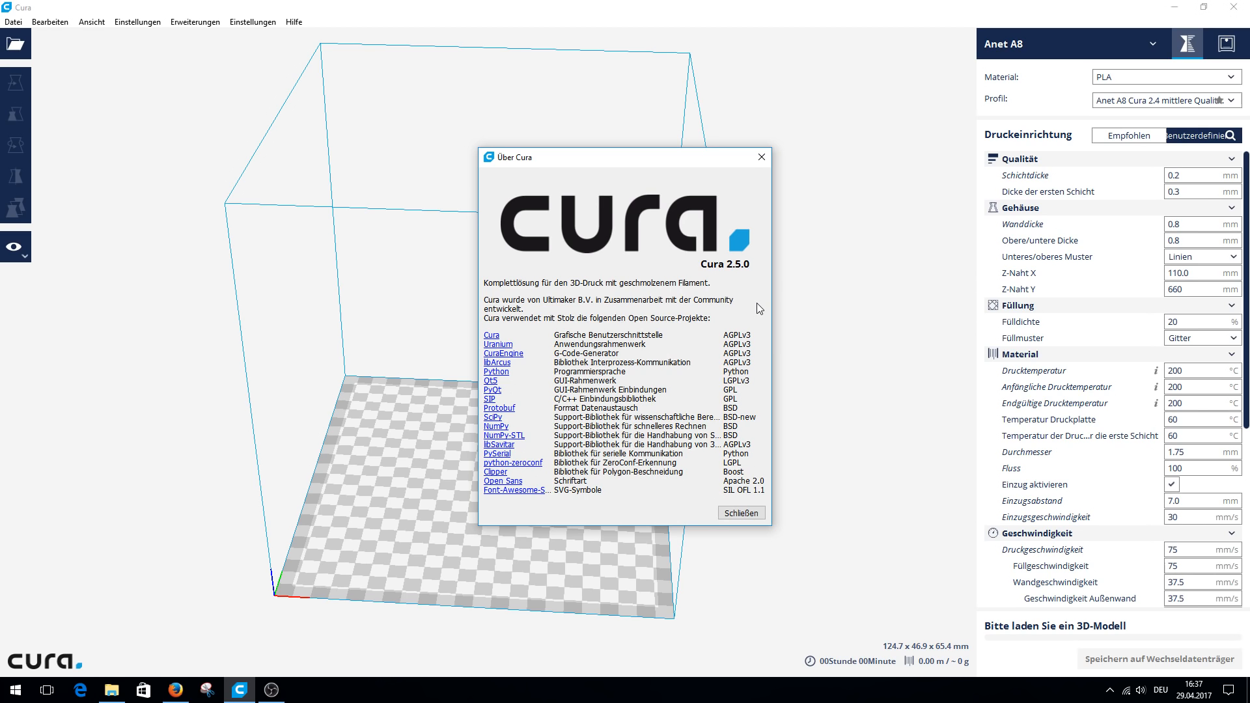
{"action": "left_click", "coordinate": [742, 515]}
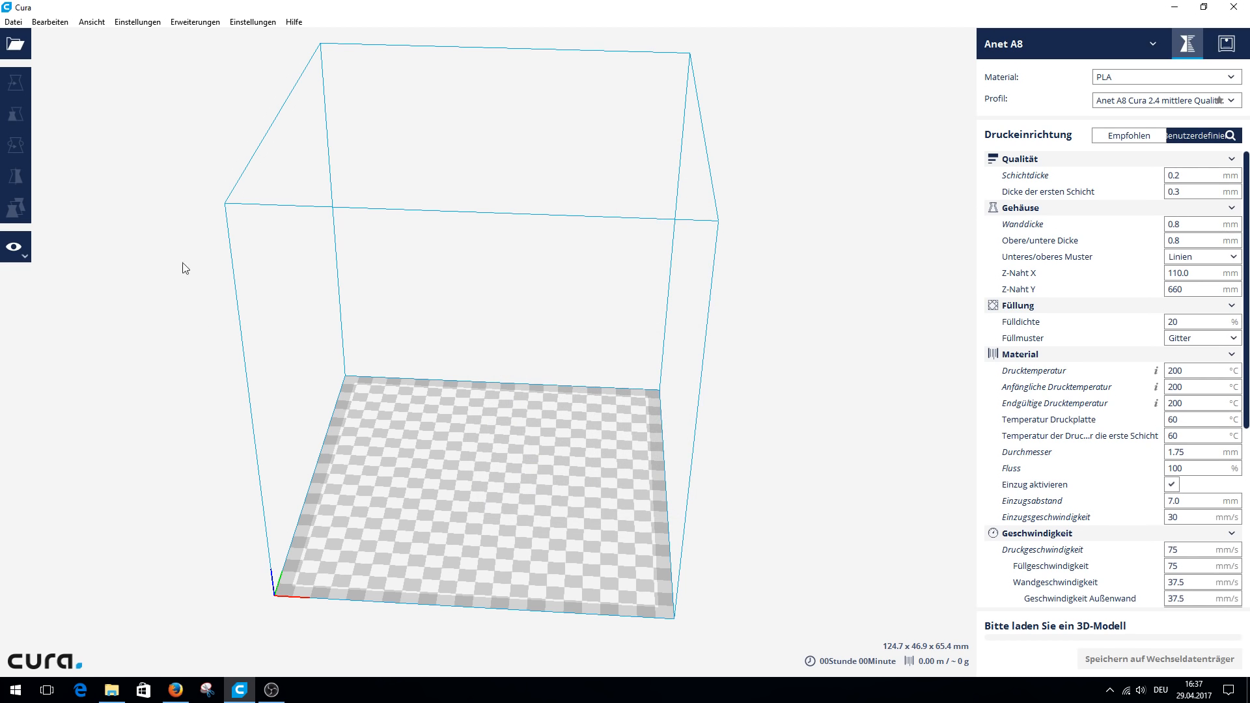
Open the Cura preferences and examine the language and currency options, the other general options and the setting visibility list.
{"action": "left_click", "coordinate": [12, 24]}
{"action": "left_click", "coordinate": [253, 26]}
{"action": "left_click", "coordinate": [257, 26]}
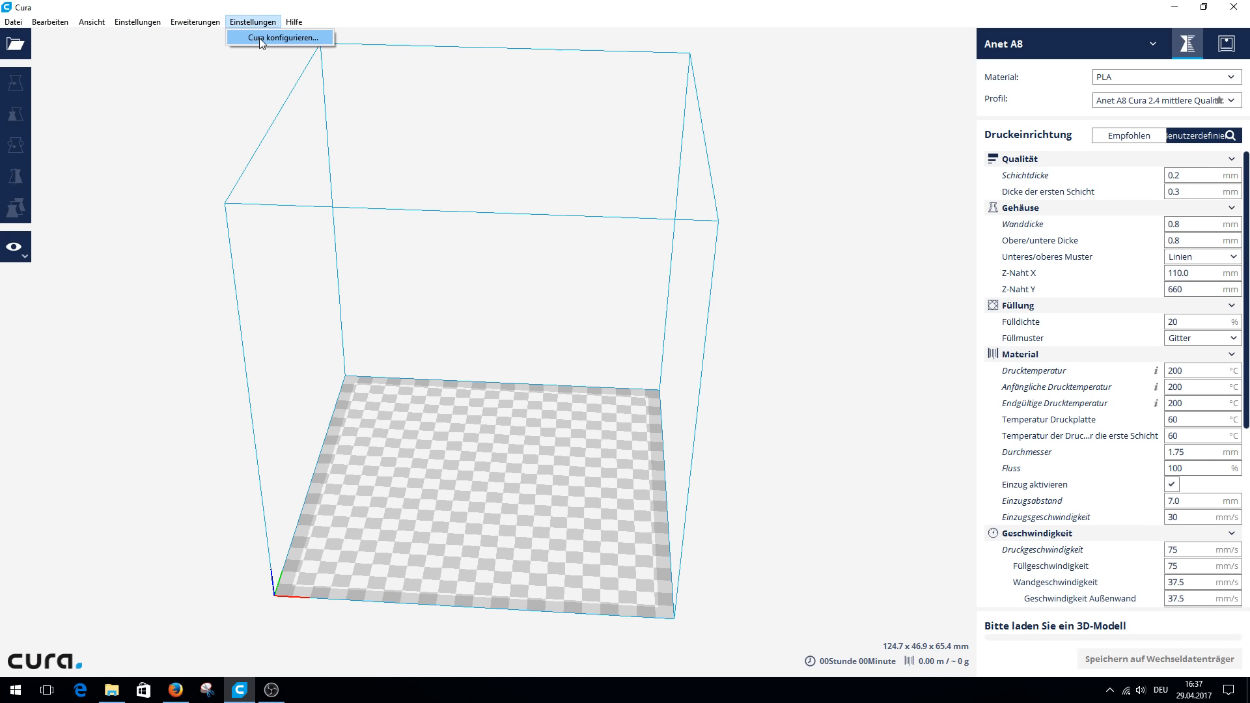
{"action": "left_click", "coordinate": [259, 37]}
{"action": "left_click", "coordinate": [573, 219]}
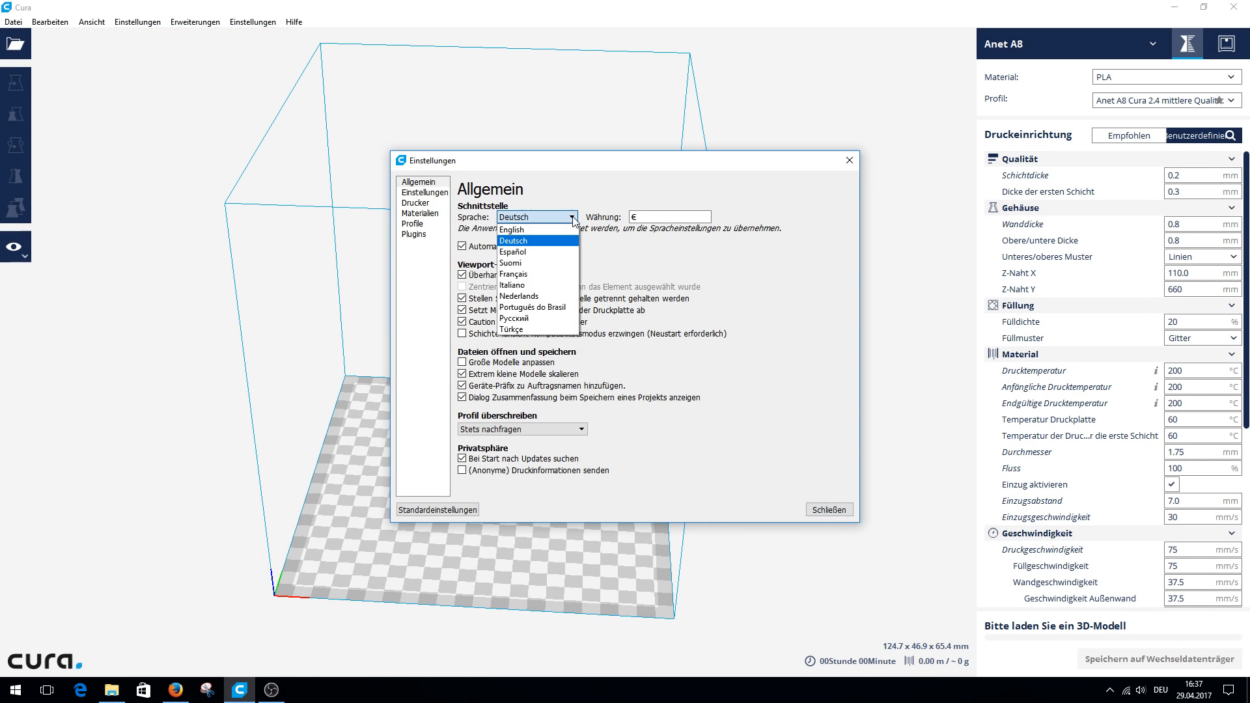
{"action": "left_click", "coordinate": [595, 190]}
{"action": "left_click", "coordinate": [644, 218]}
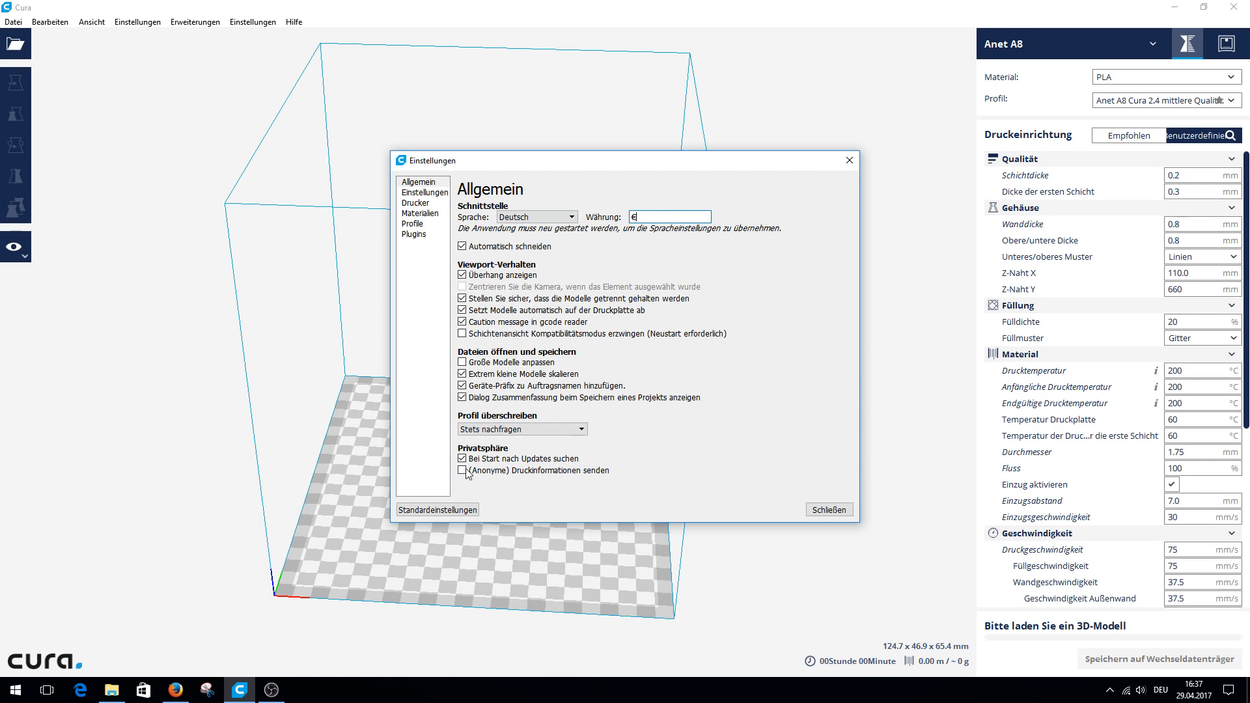
{"action": "mouse_move", "coordinate": [467, 474]}
{"action": "left_click", "coordinate": [424, 193]}
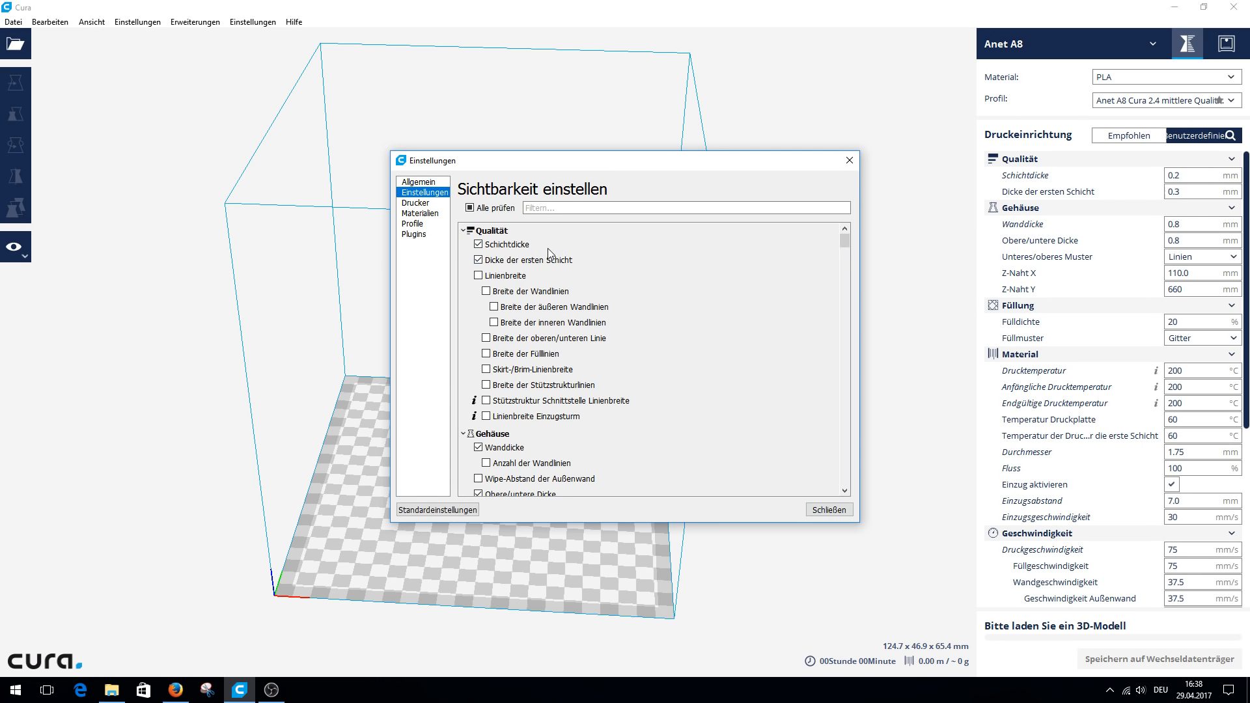
{"action": "mouse_move", "coordinate": [845, 241]}
{"action": "left_mouse_down"}
{"action": "mouse_move", "coordinate": [845, 496]}
{"action": "mouse_move", "coordinate": [844, 221]}
{"action": "left_mouse_up"}
Add a printer of type Custom FDM printer from the Custom category and cancel its machine settings.
{"action": "left_click", "coordinate": [417, 203]}
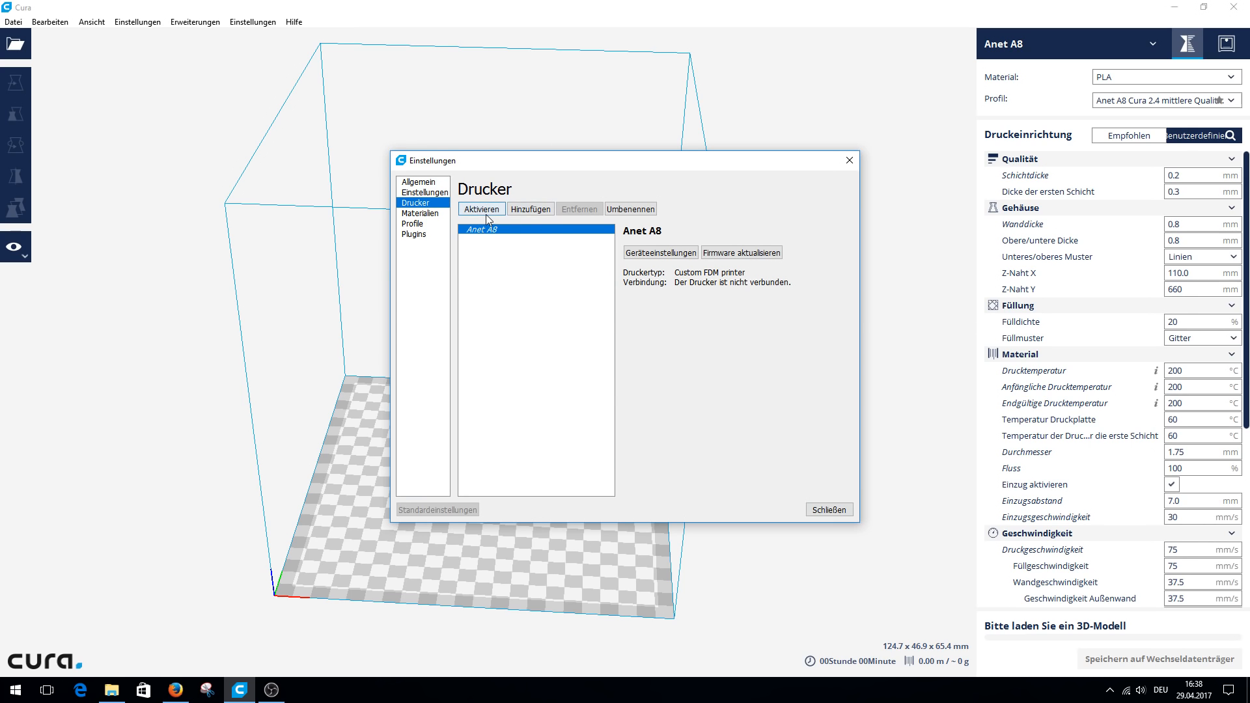
{"action": "left_click", "coordinate": [530, 209]}
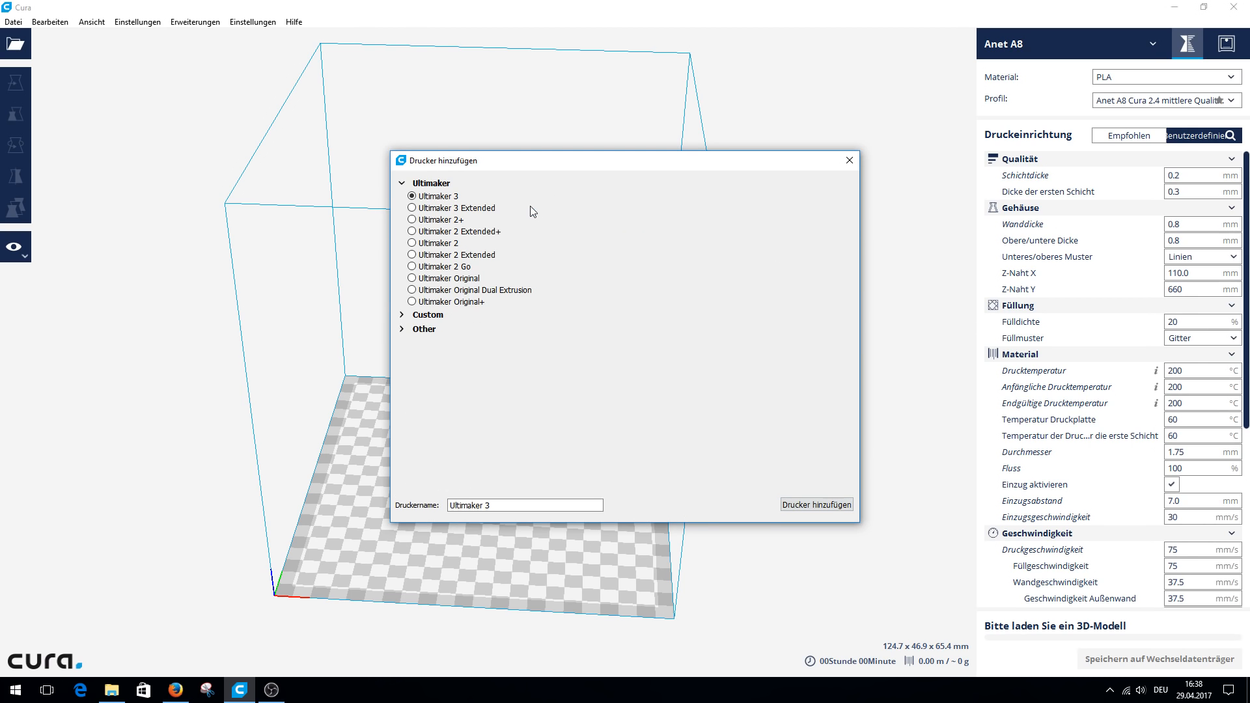
{"action": "left_click", "coordinate": [401, 331]}
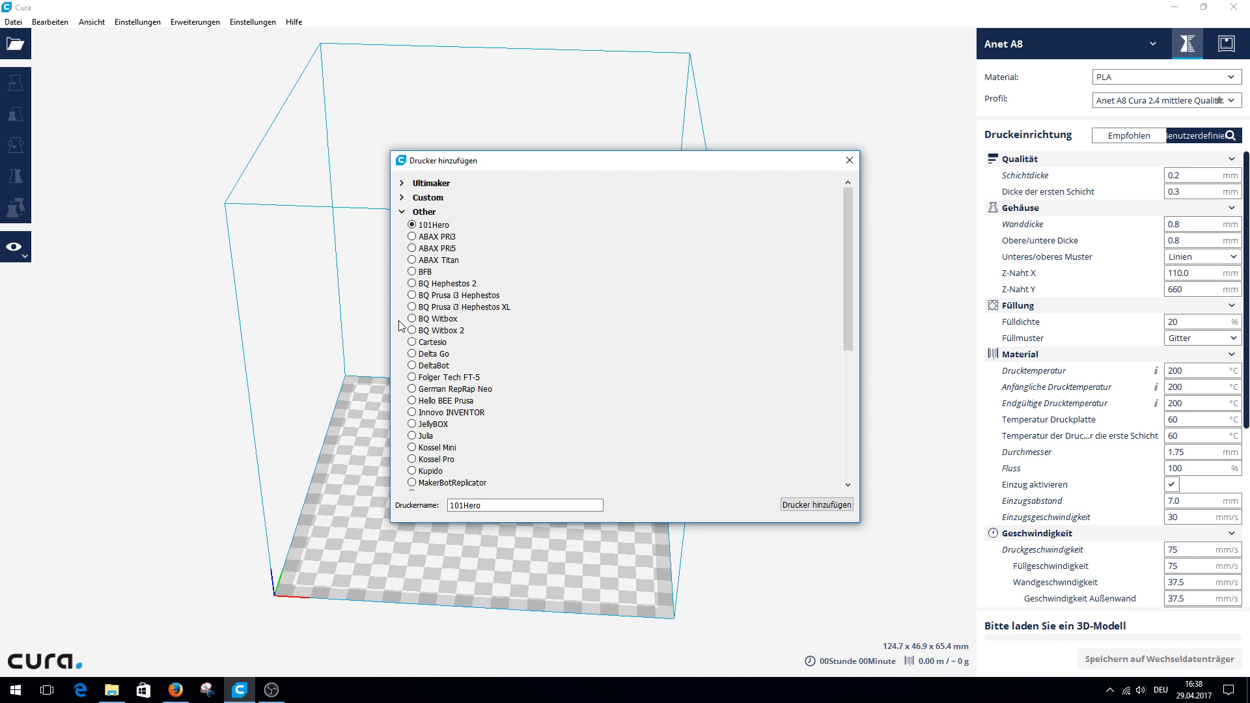
{"action": "left_click", "coordinate": [403, 199]}
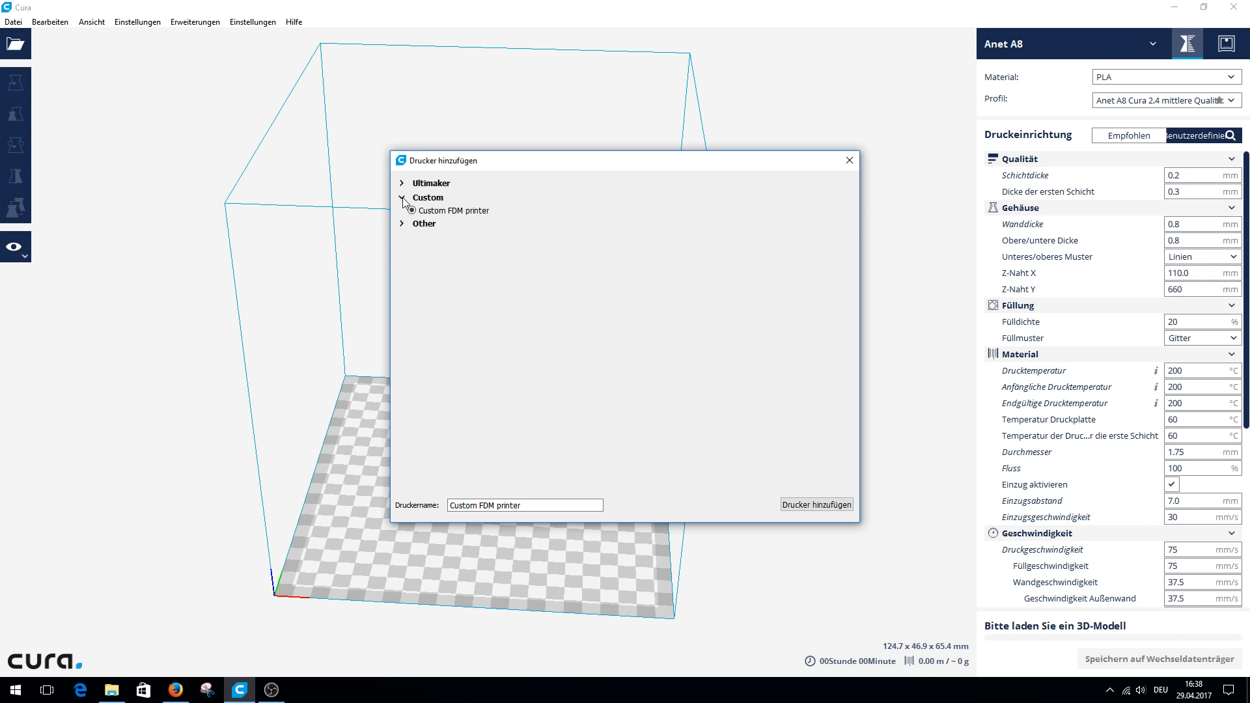
{"action": "left_click", "coordinate": [805, 508]}
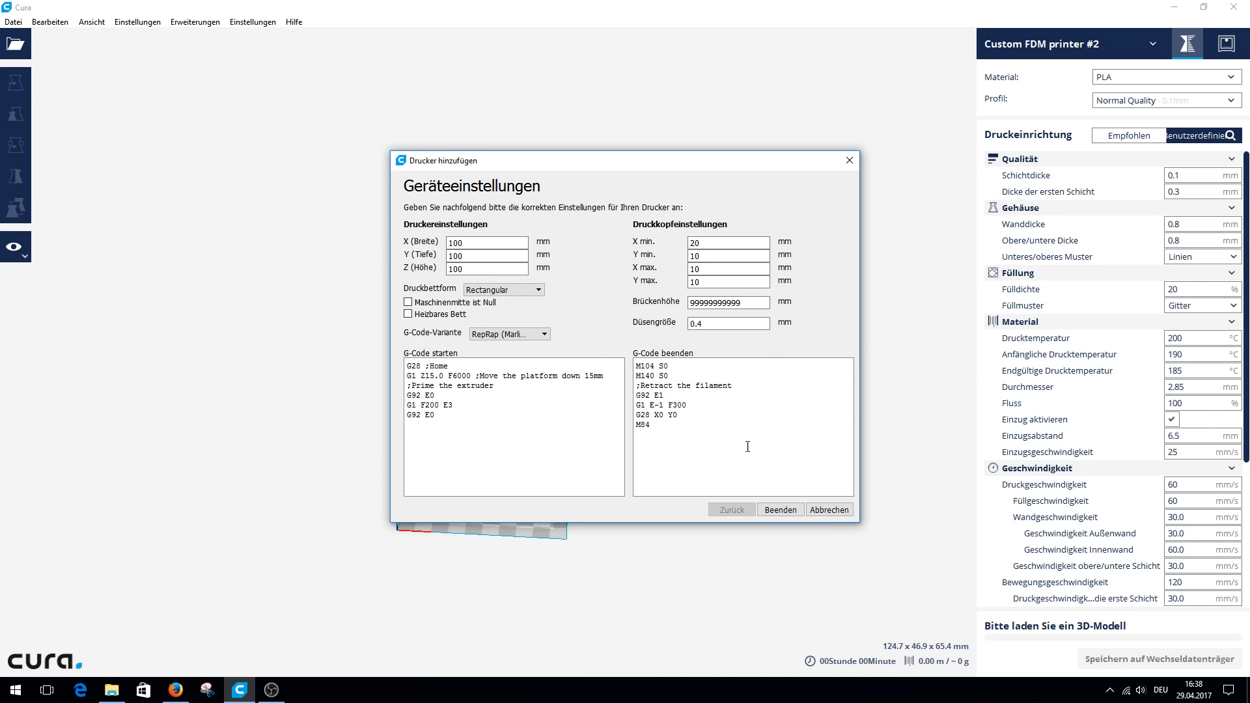
{"action": "left_click", "coordinate": [830, 510]}
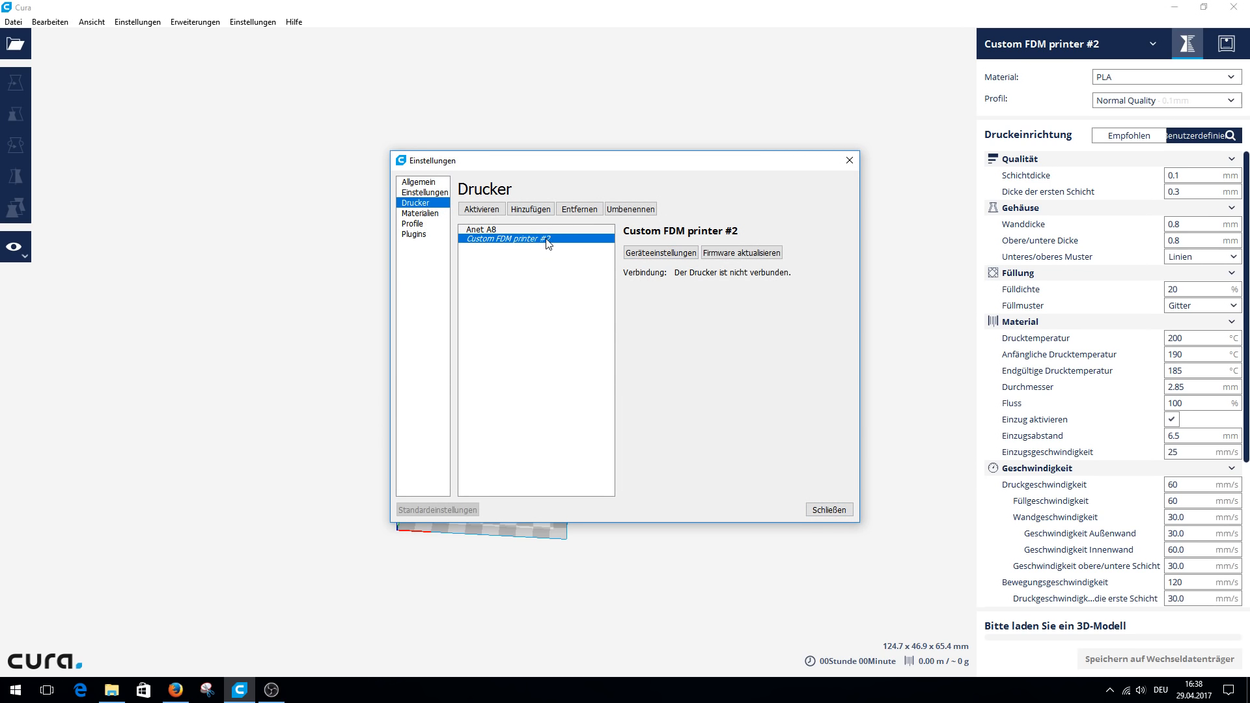
Remove Custom FDM printer #2 from the printer list and confirm the removal.
{"action": "left_click", "coordinate": [579, 209]}
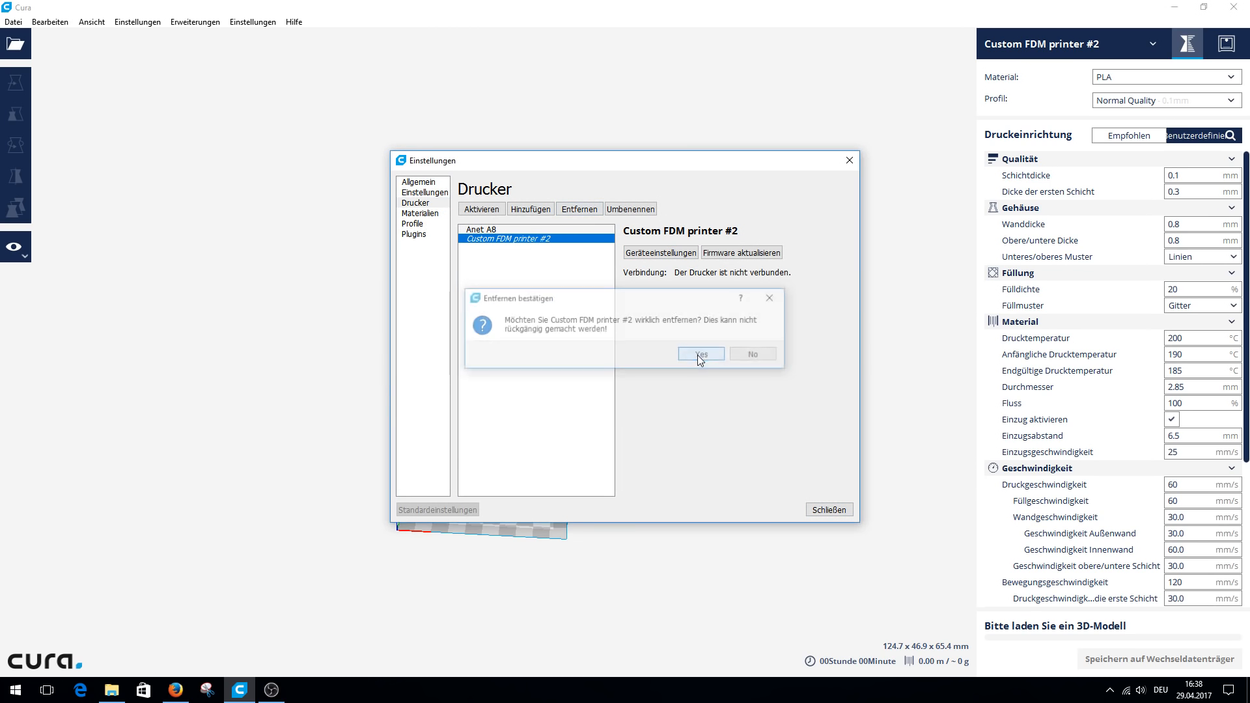
{"action": "left_click", "coordinate": [697, 354]}
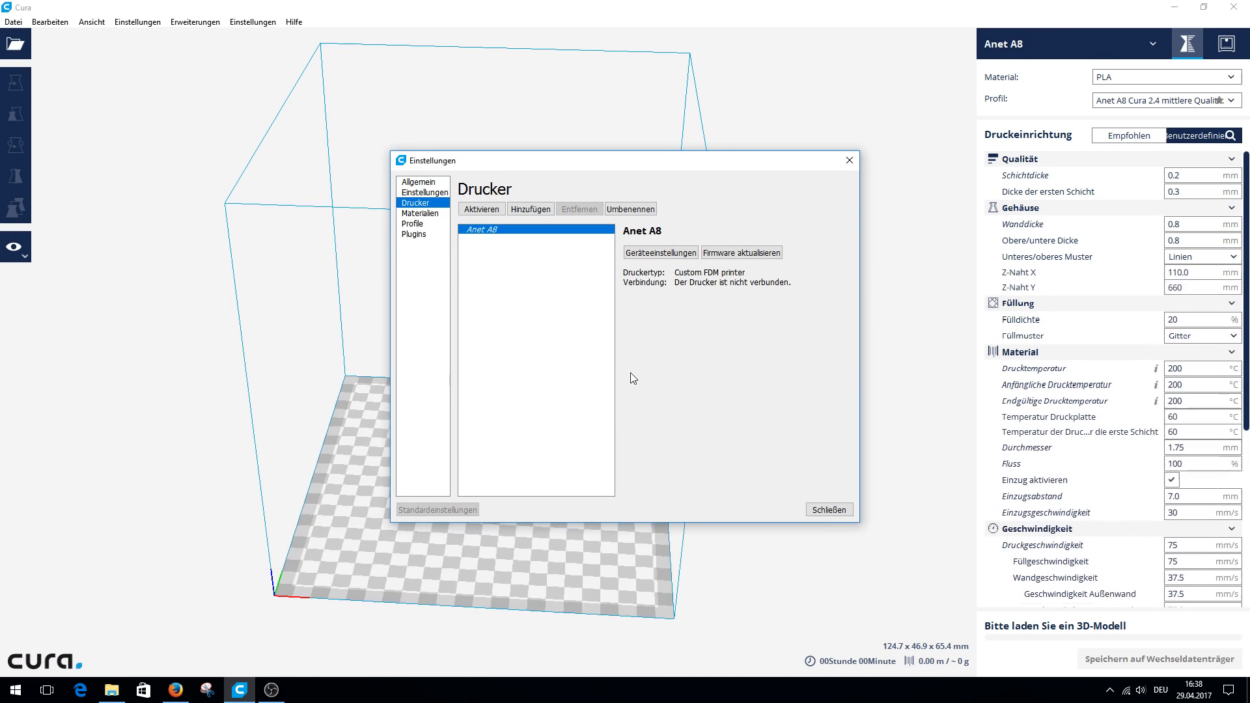
Open the Anet A8's machine settings and examine the nozzle size, build plate shape choices and G-code flavor choices.
{"action": "left_click", "coordinate": [659, 254]}
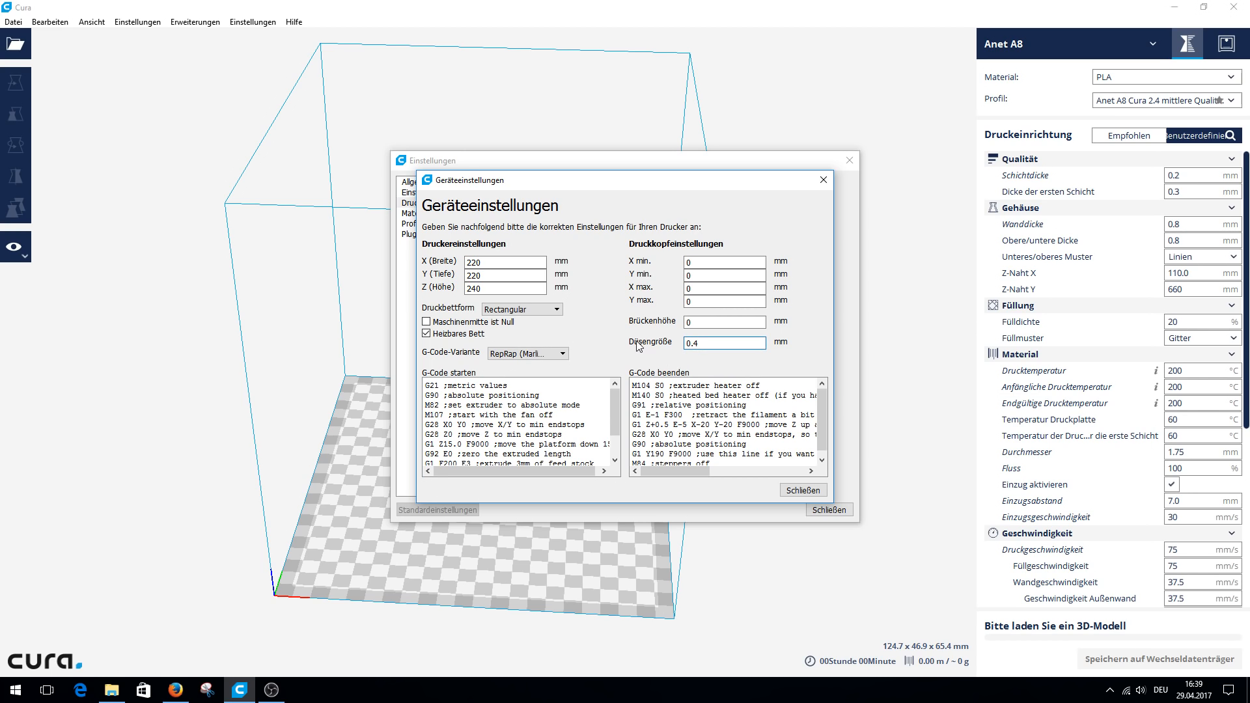
{"action": "left_click_drag", "start_coordinate": [690, 344], "coordinate": [696, 344]}
{"action": "left_click", "coordinate": [755, 342]}
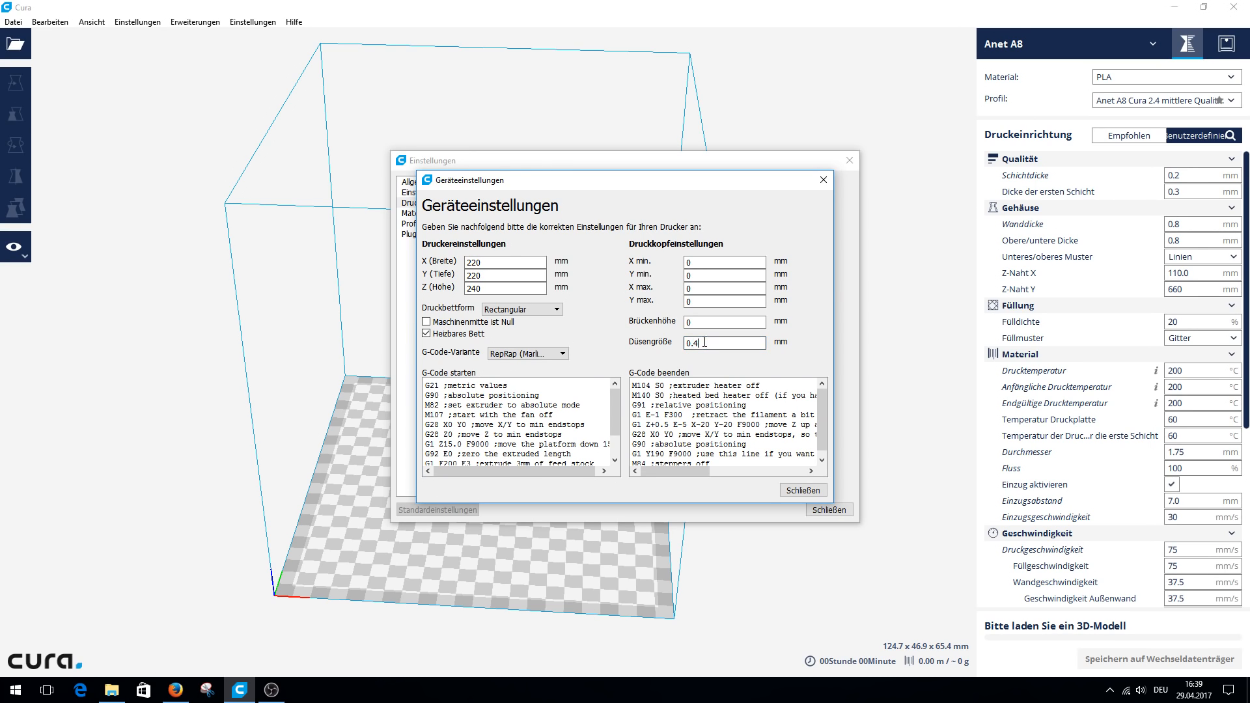
{"action": "left_click", "coordinate": [557, 309]}
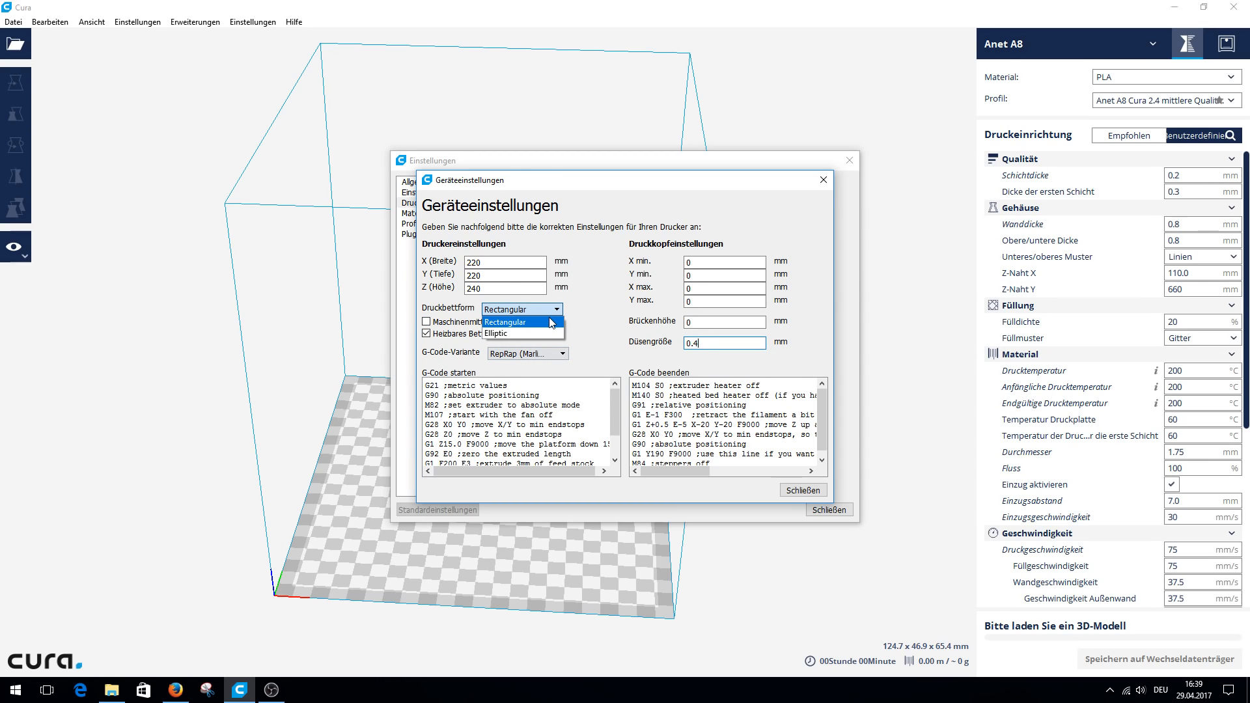
{"action": "left_click", "coordinate": [615, 302]}
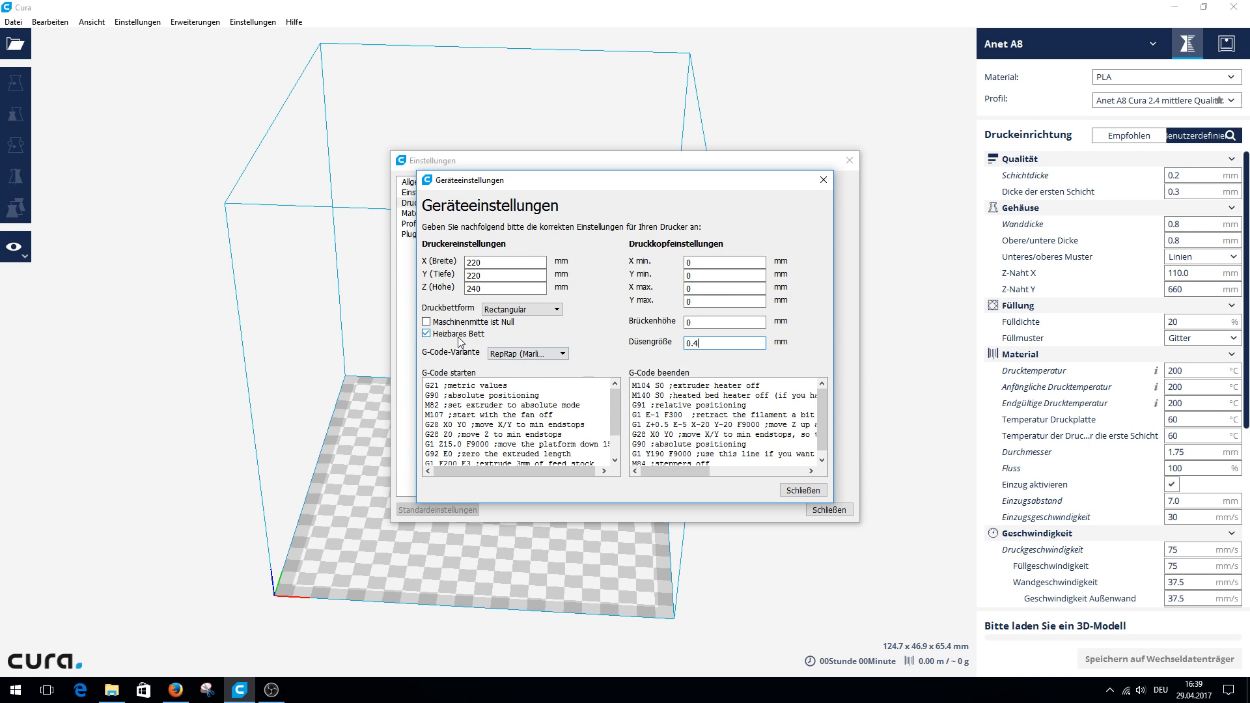
{"action": "left_click", "coordinate": [562, 353]}
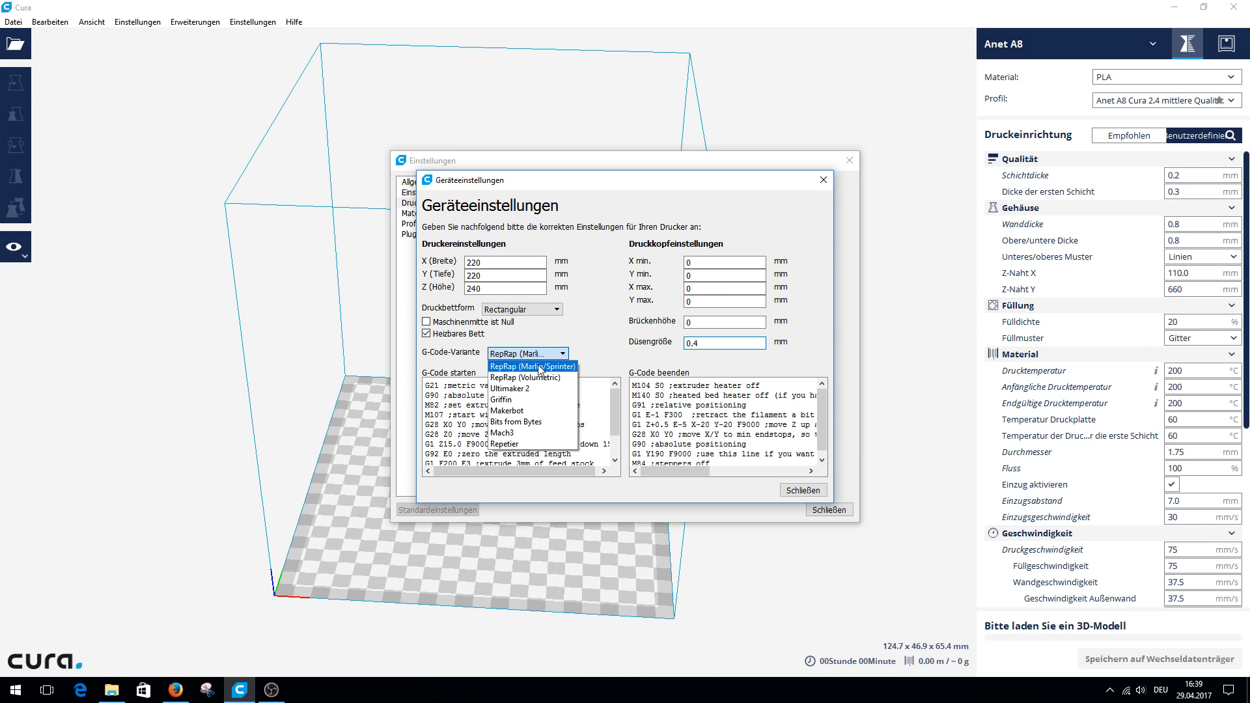
{"action": "left_click", "coordinate": [592, 325]}
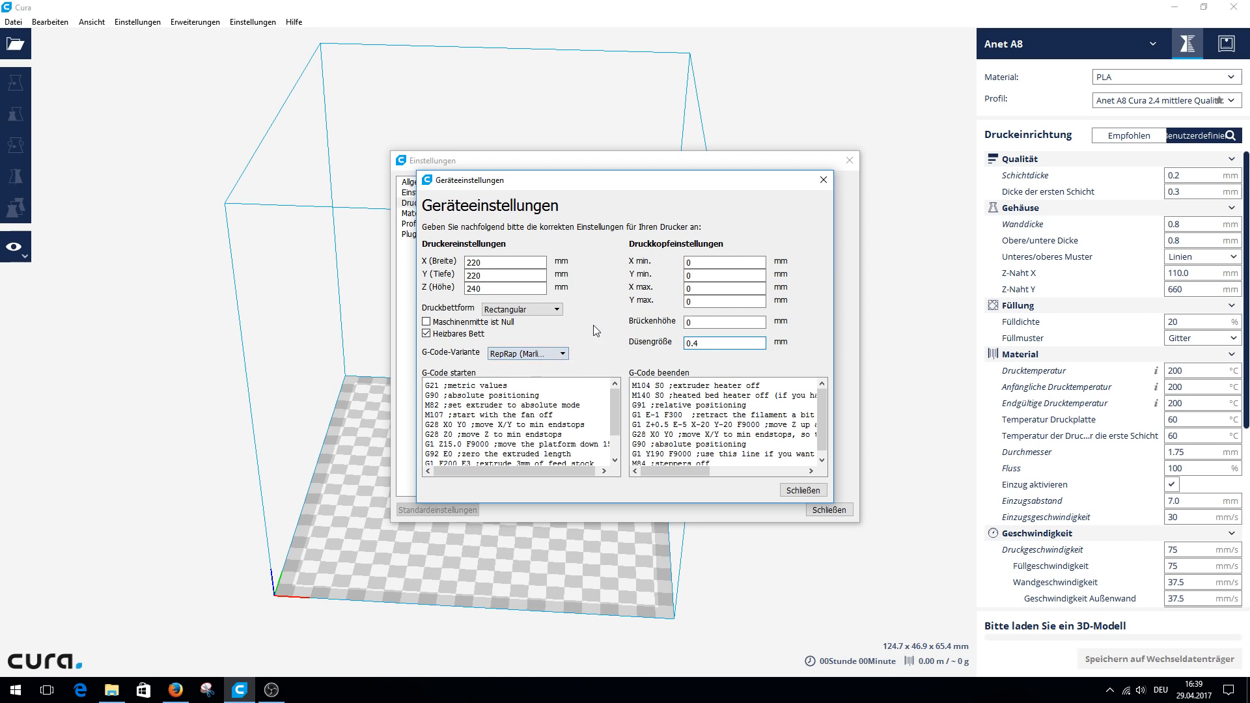
Examine the Anet A8's start and end G-code in full and close its machine settings.
{"action": "left_click_drag", "start_coordinate": [425, 385], "coordinate": [566, 530]}
{"action": "left_click_drag", "start_coordinate": [634, 385], "coordinate": [720, 474]}
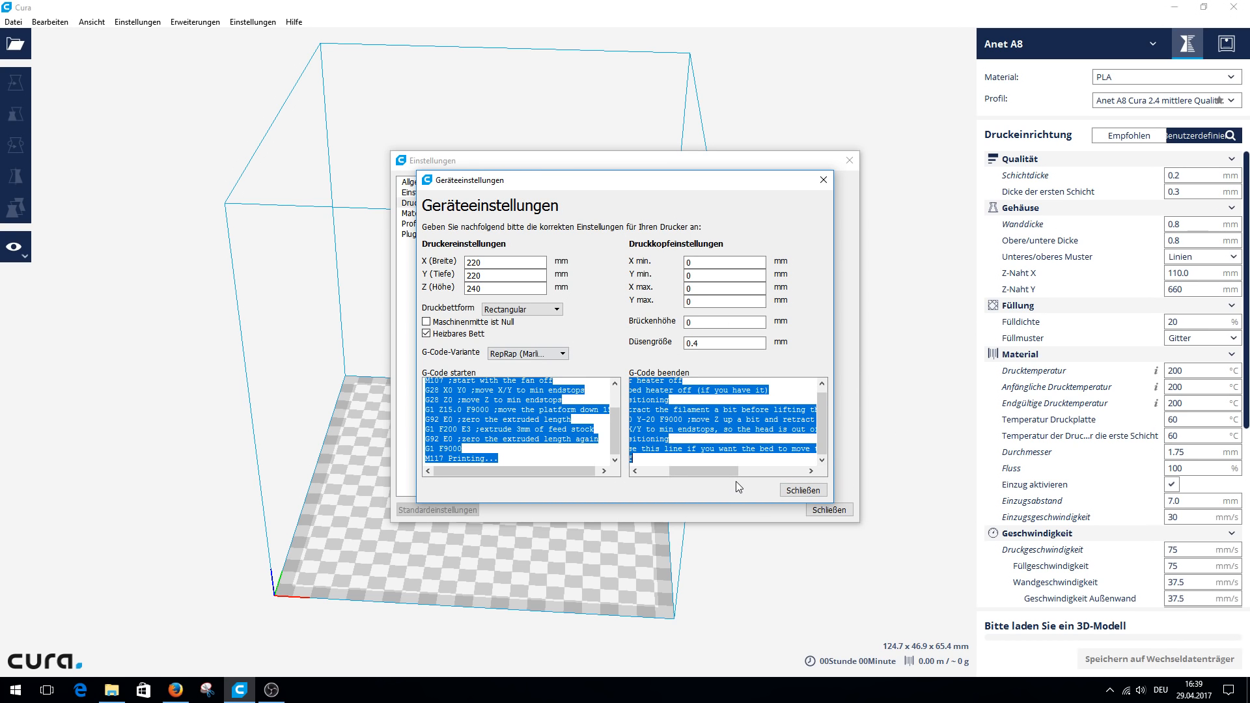
{"action": "left_click", "coordinate": [801, 491]}
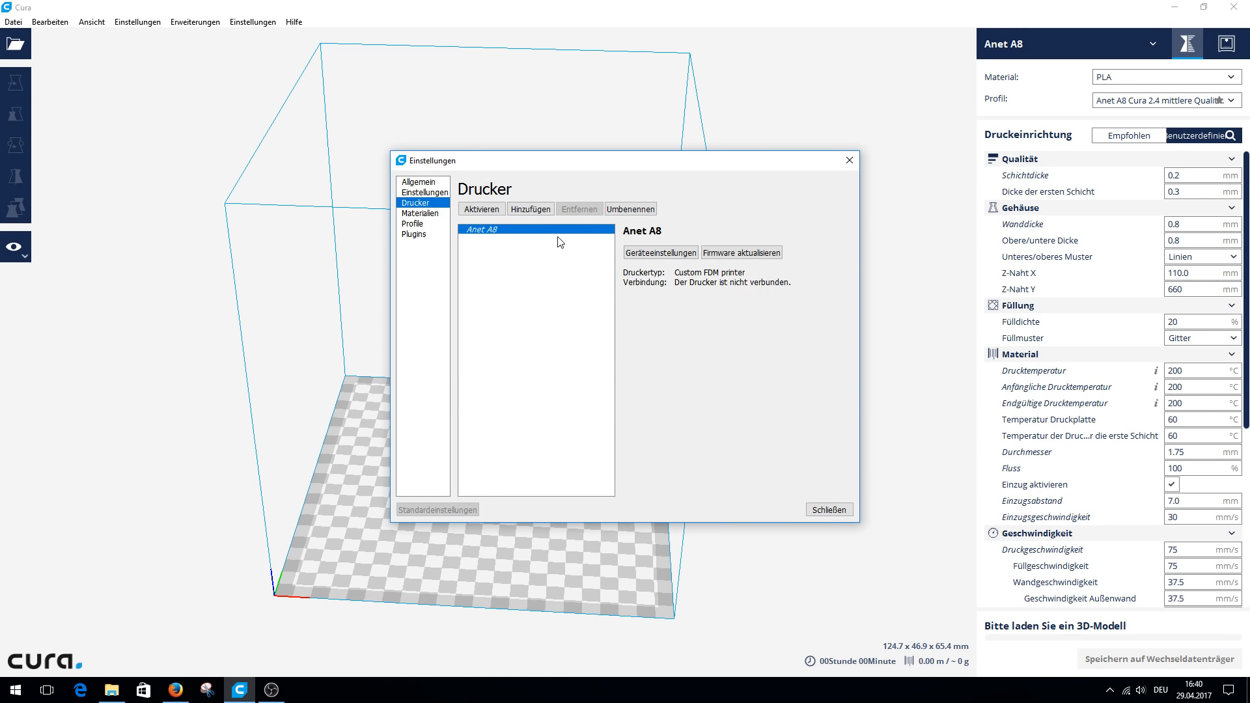
Examine the rename option for the Anet A8, cancel it and close the preferences.
{"action": "left_click", "coordinate": [629, 209]}
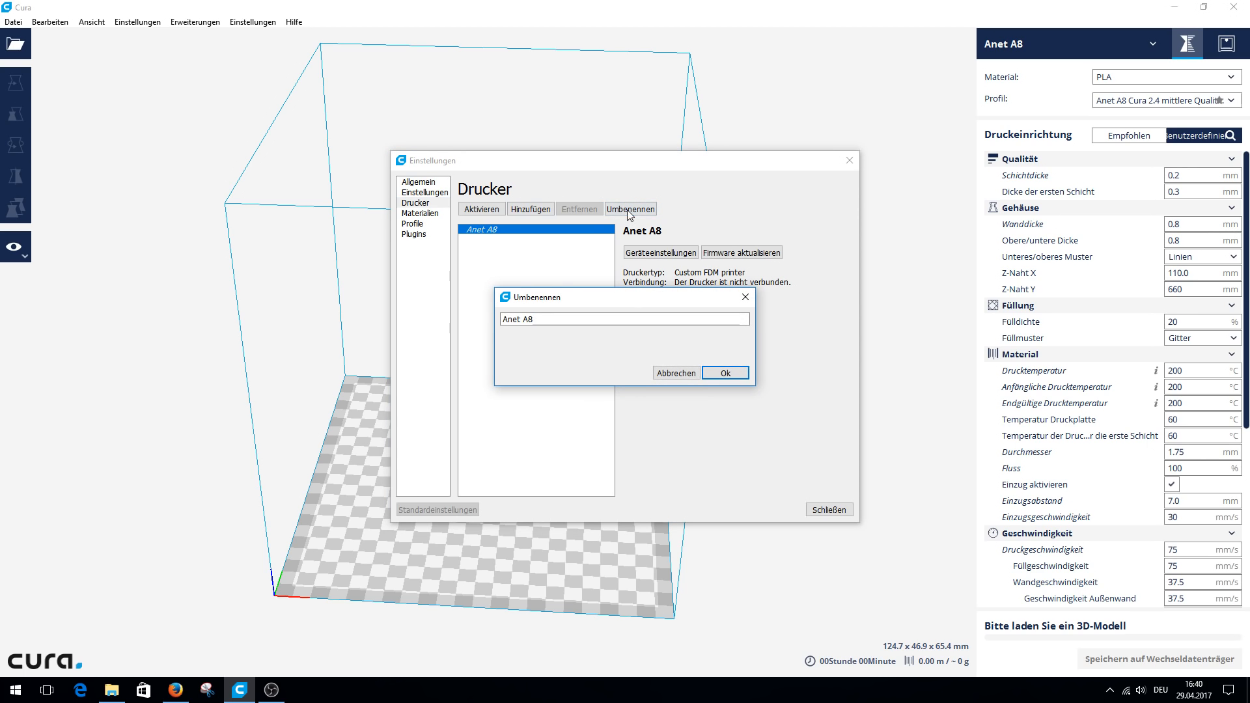
{"action": "left_click", "coordinate": [675, 373]}
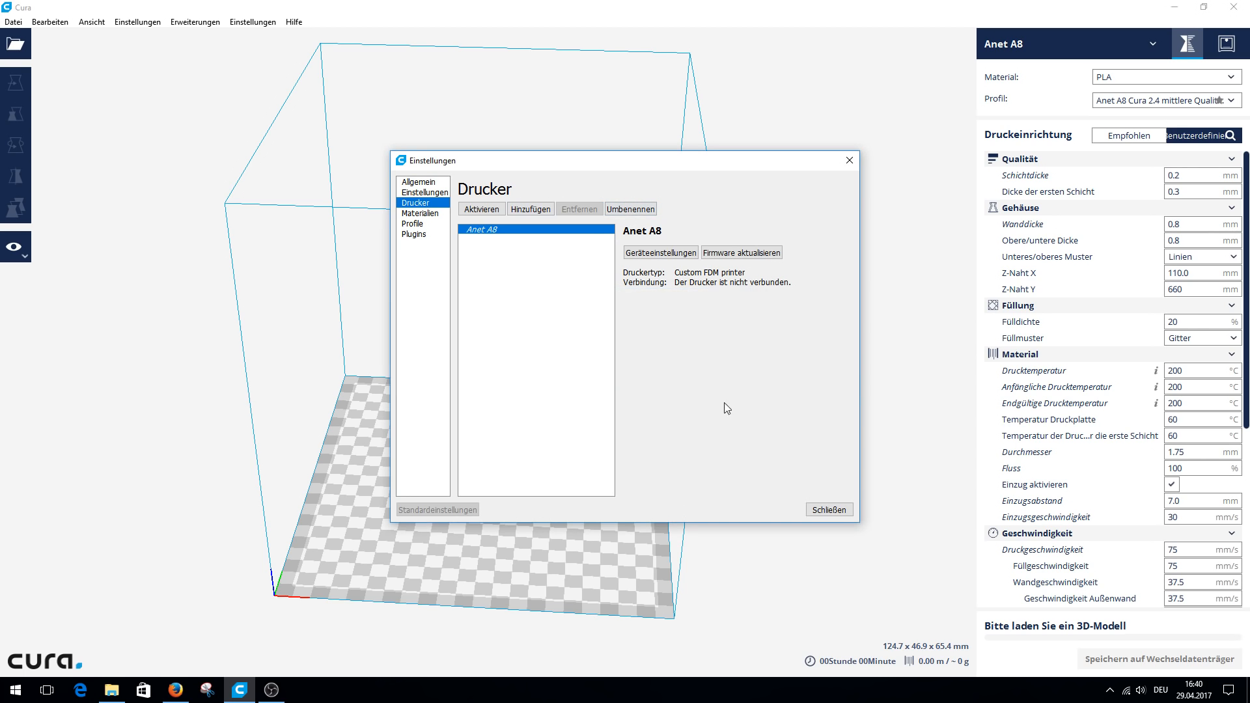
{"action": "left_click", "coordinate": [818, 511]}
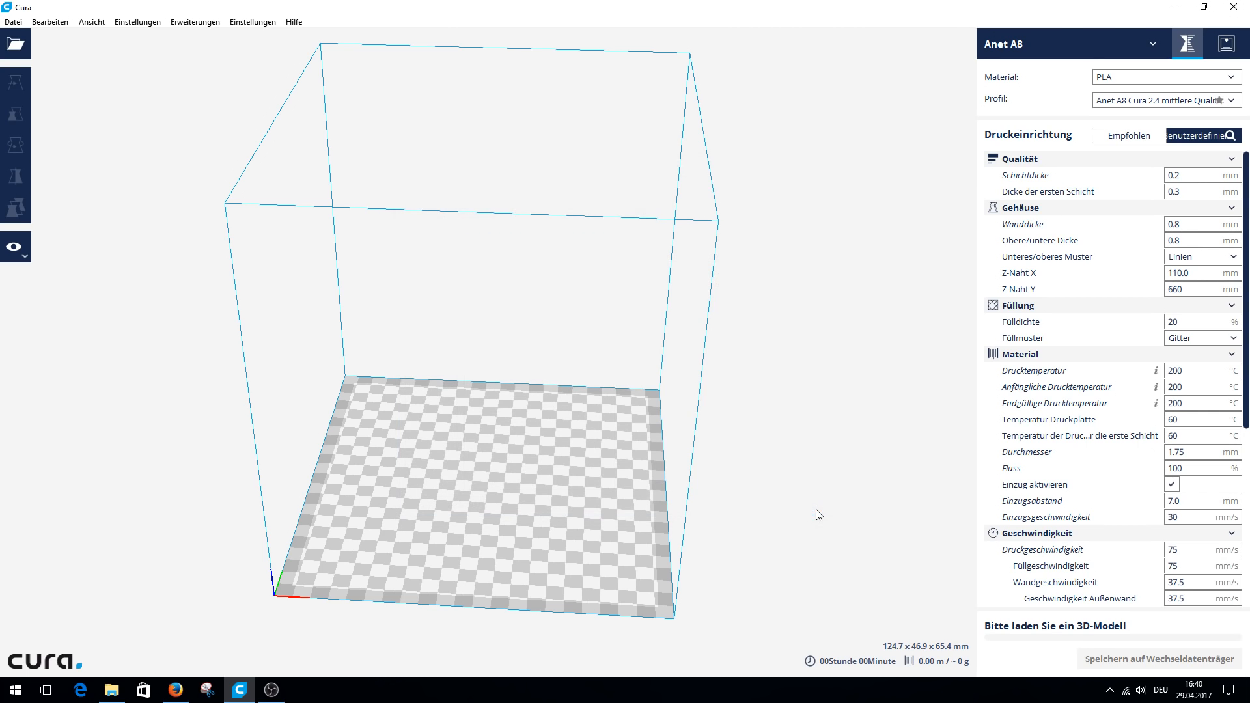
Examine the printer selection list with its options for adding and managing printers.
{"action": "left_click", "coordinate": [1141, 41]}
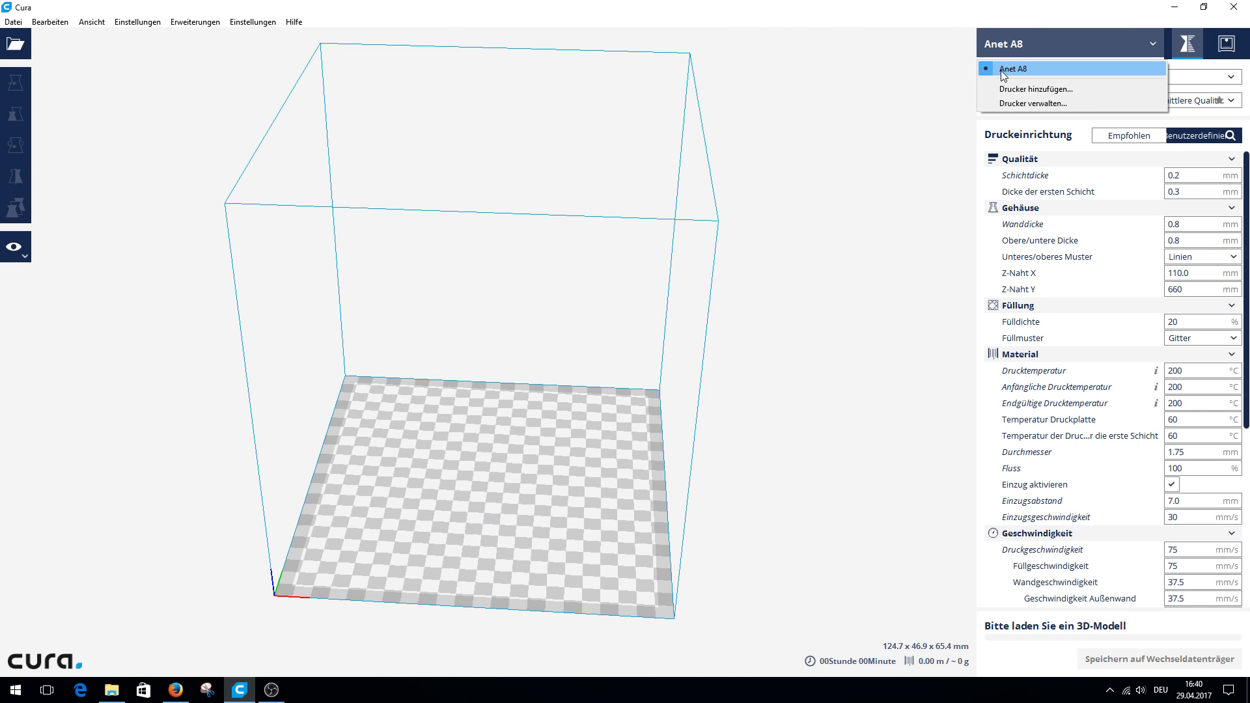
{"action": "left_click", "coordinate": [1090, 36]}
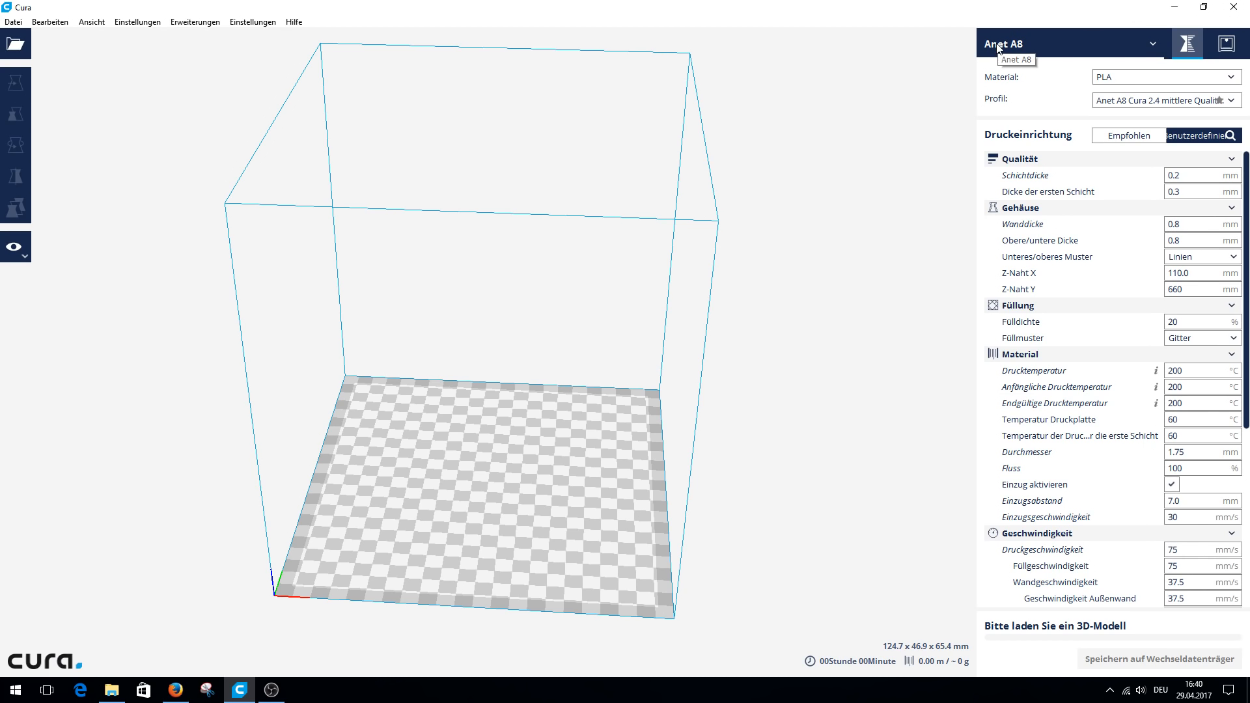
{"action": "left_click", "coordinate": [1143, 42]}
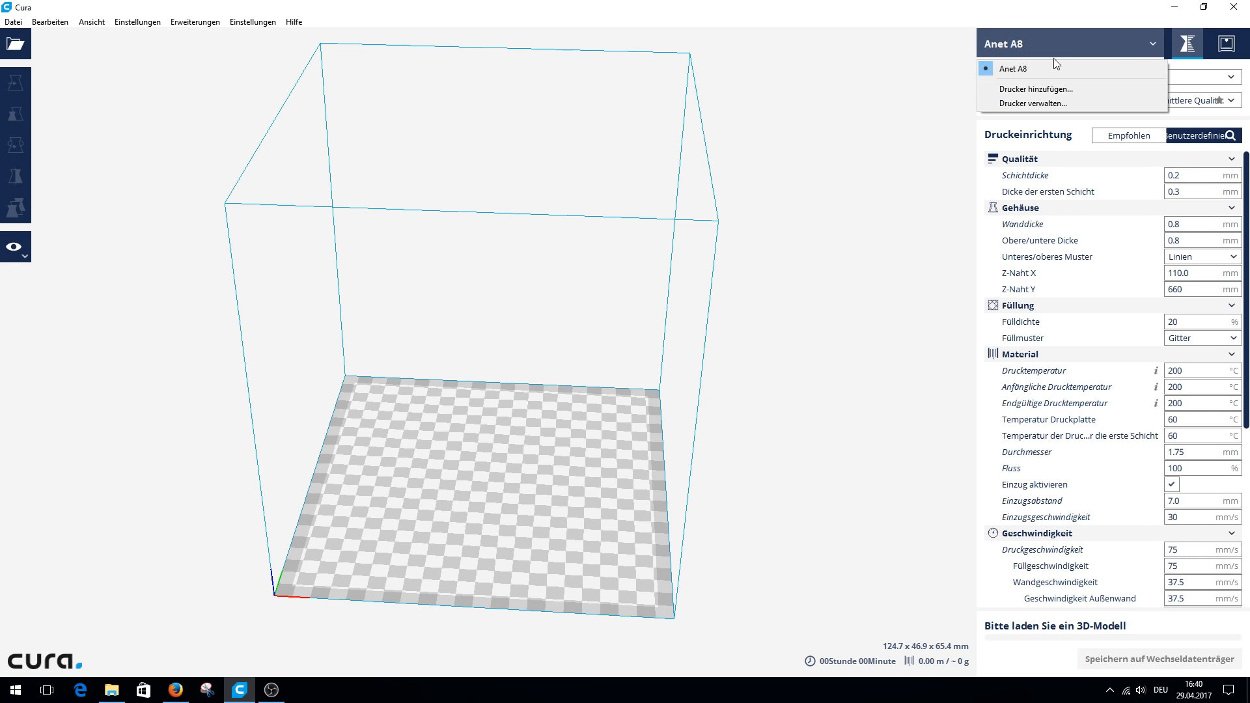
{"action": "left_click", "coordinate": [1142, 40]}
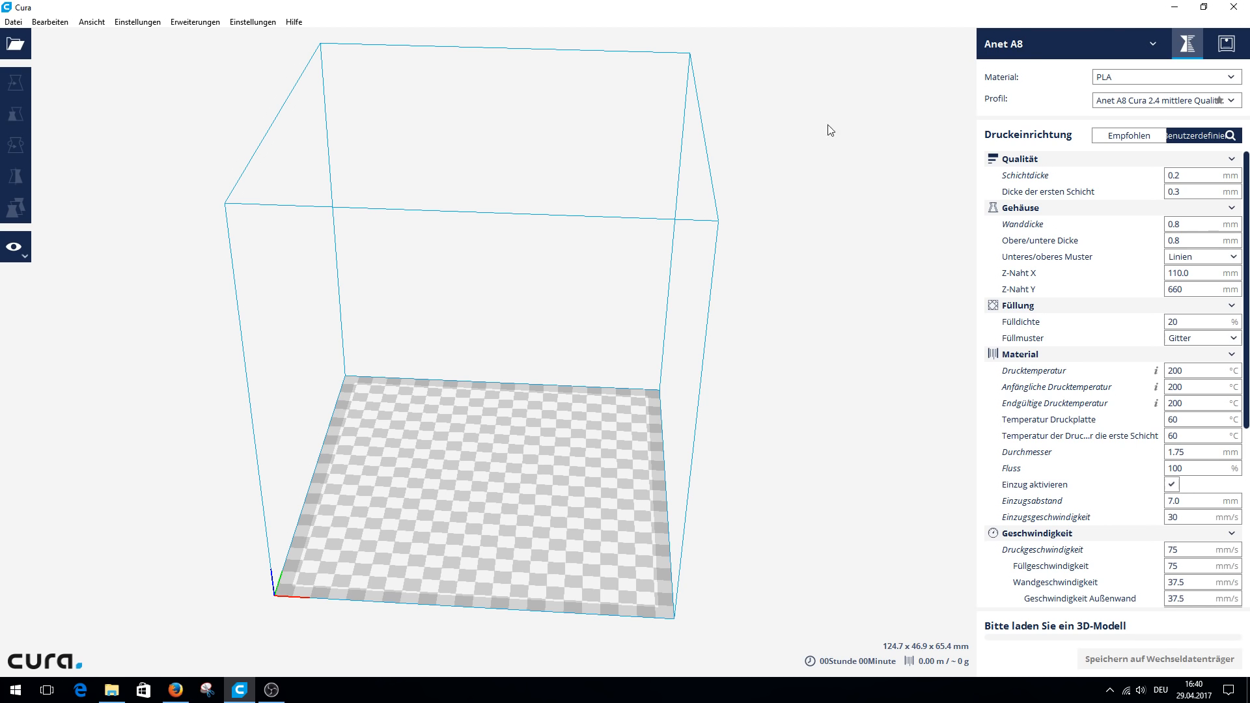
Open the Cura preferences and look through the list of available materials.
{"action": "left_click", "coordinate": [252, 21]}
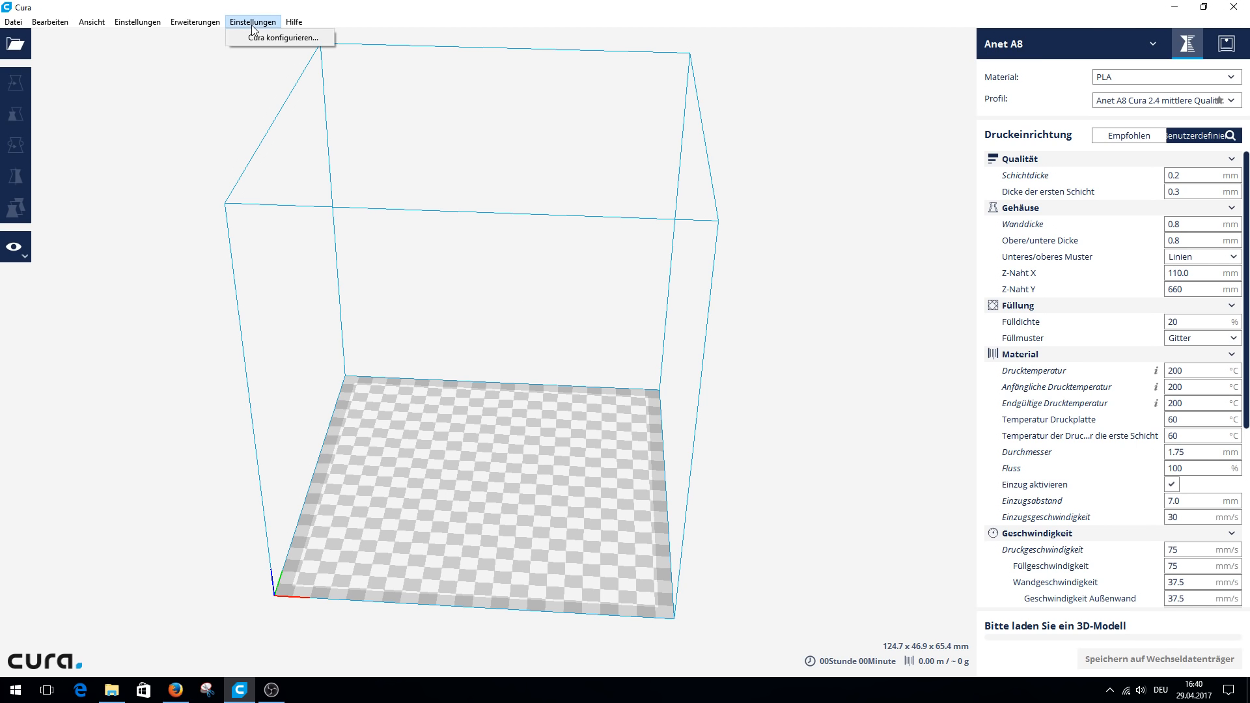
{"action": "left_click", "coordinate": [261, 37]}
{"action": "left_click", "coordinate": [425, 215]}
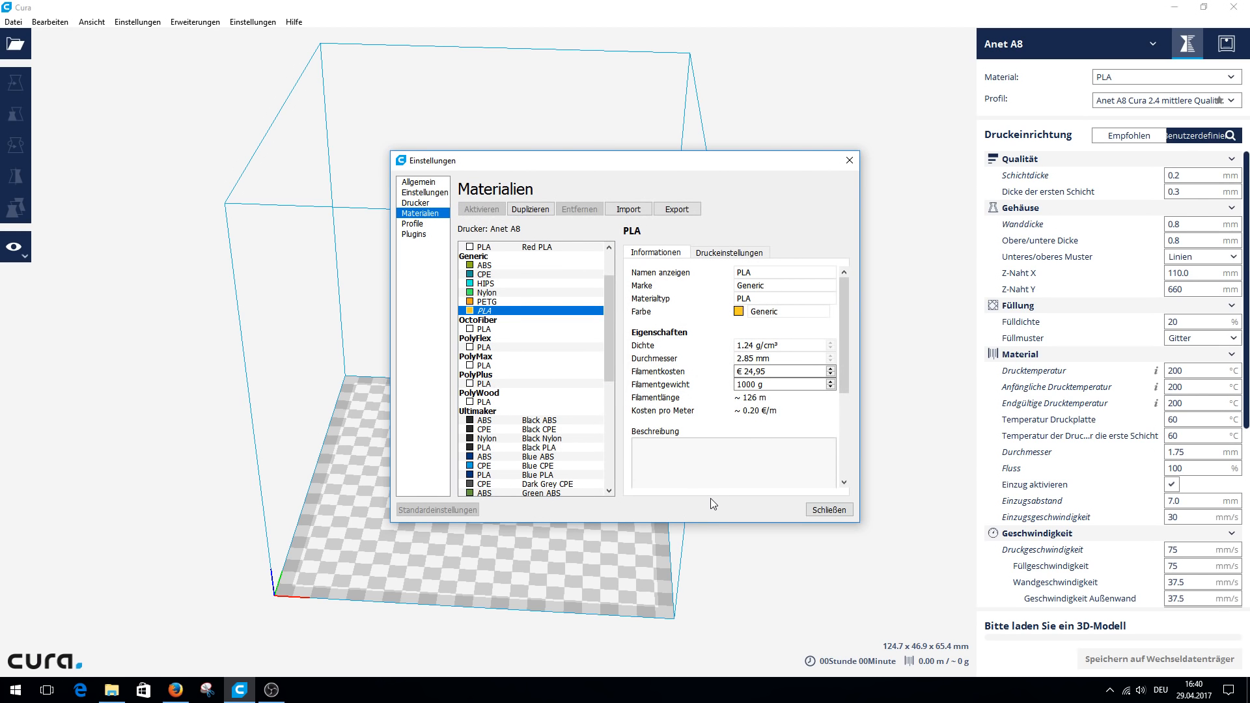
{"action": "scroll", "coordinate": [602, 263], "scroll_direction": "up", "scroll_amount": 3}
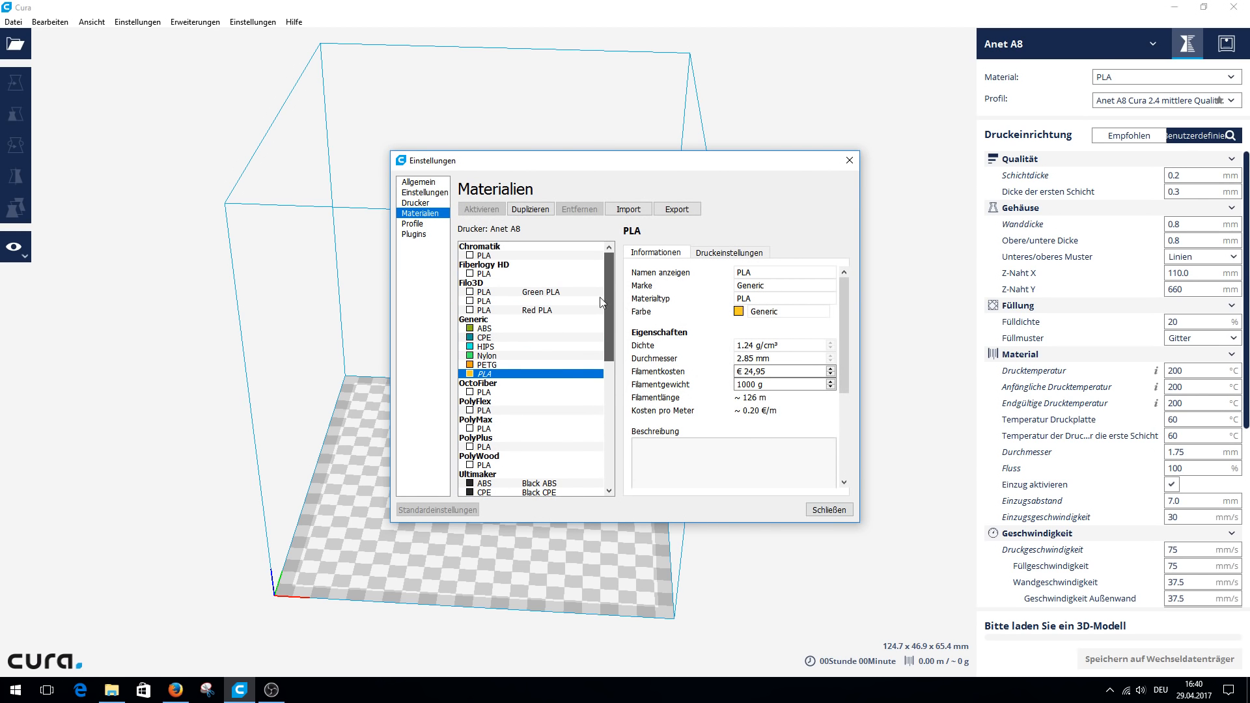
{"action": "scroll", "coordinate": [594, 470], "scroll_direction": "down", "scroll_amount": 10}
{"action": "scroll", "coordinate": [604, 296], "scroll_direction": "up", "scroll_amount": 10}
Examine the filament cost and weight properties of the Chromatik PLA material and close the preferences.
{"action": "left_click", "coordinate": [483, 256]}
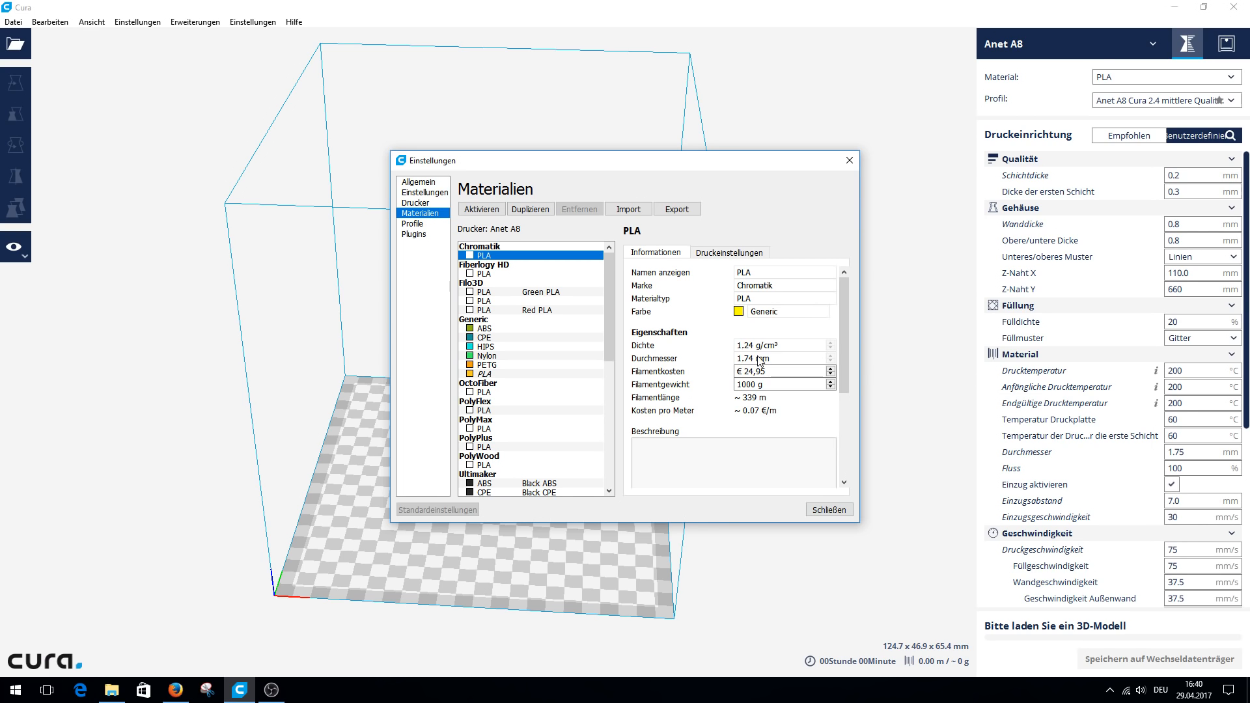
{"action": "left_click", "coordinate": [775, 375]}
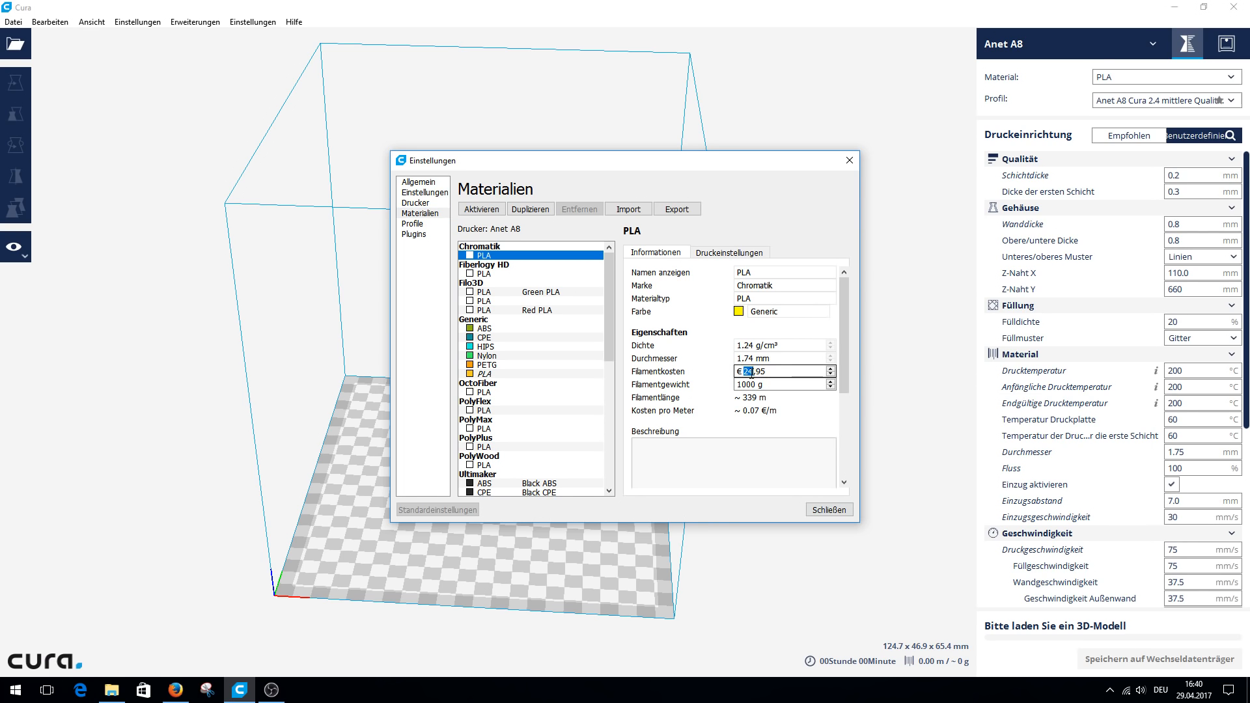
{"action": "key", "text": "Tab"}
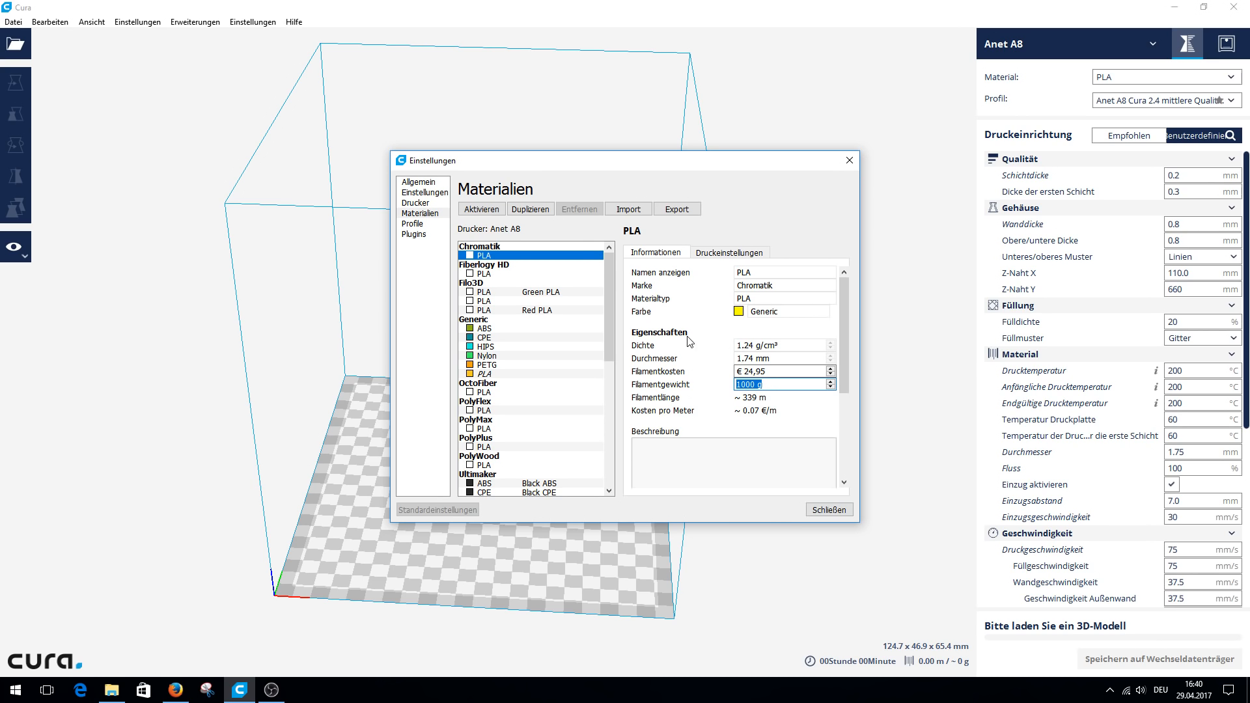
{"action": "left_click", "coordinate": [827, 510]}
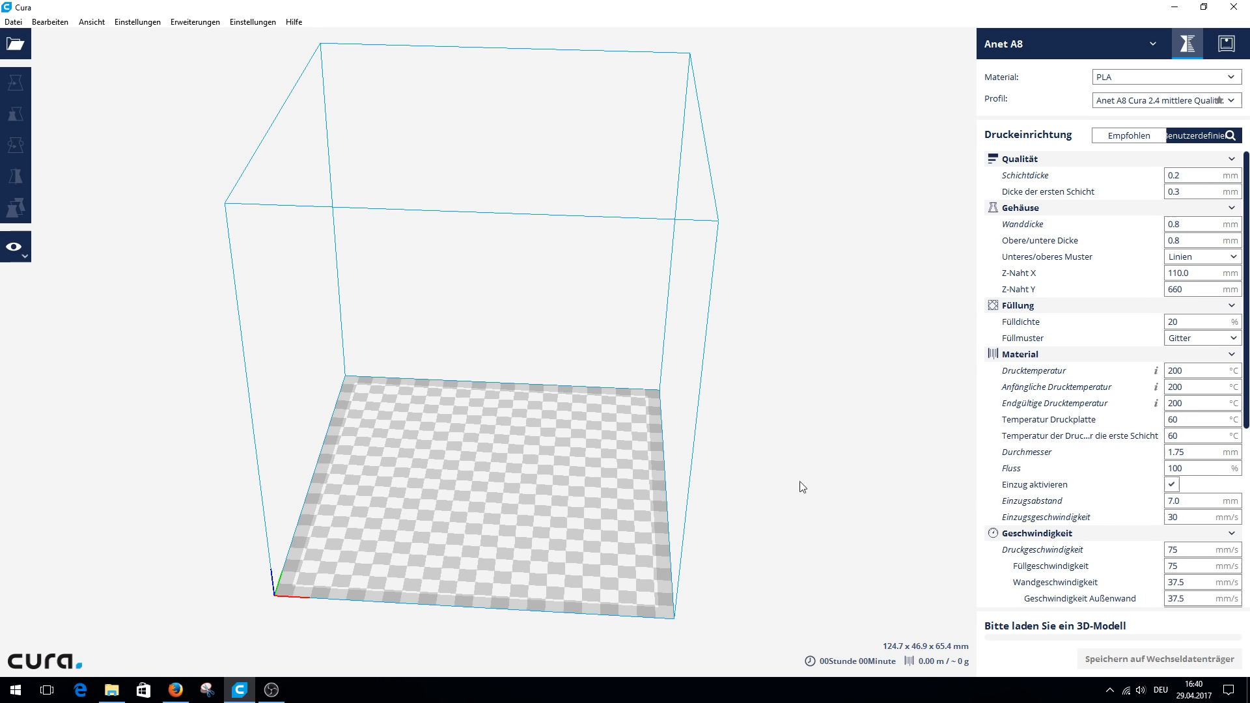
Load the AA_viking-house-mid-roof model onto the build plate.
{"action": "left_click", "coordinate": [16, 43]}
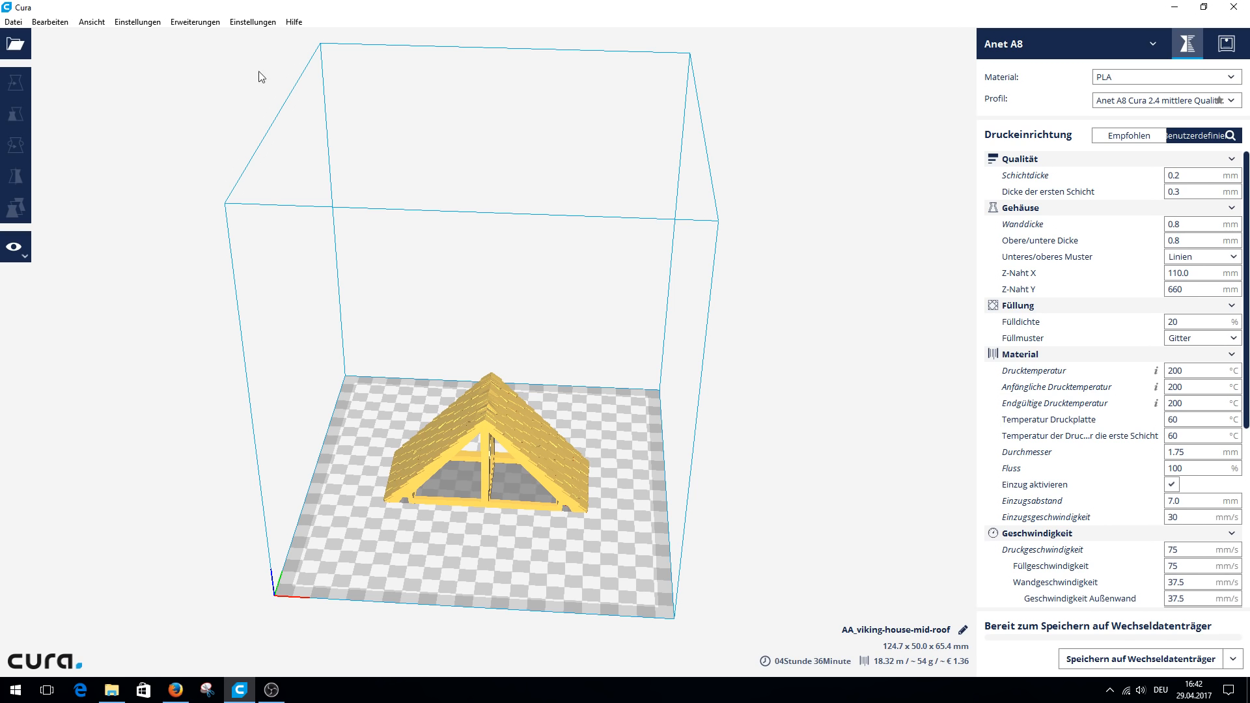
Examine the materials, profiles and plugins pages of the Cura preferences and close them.
{"action": "left_click", "coordinate": [252, 22]}
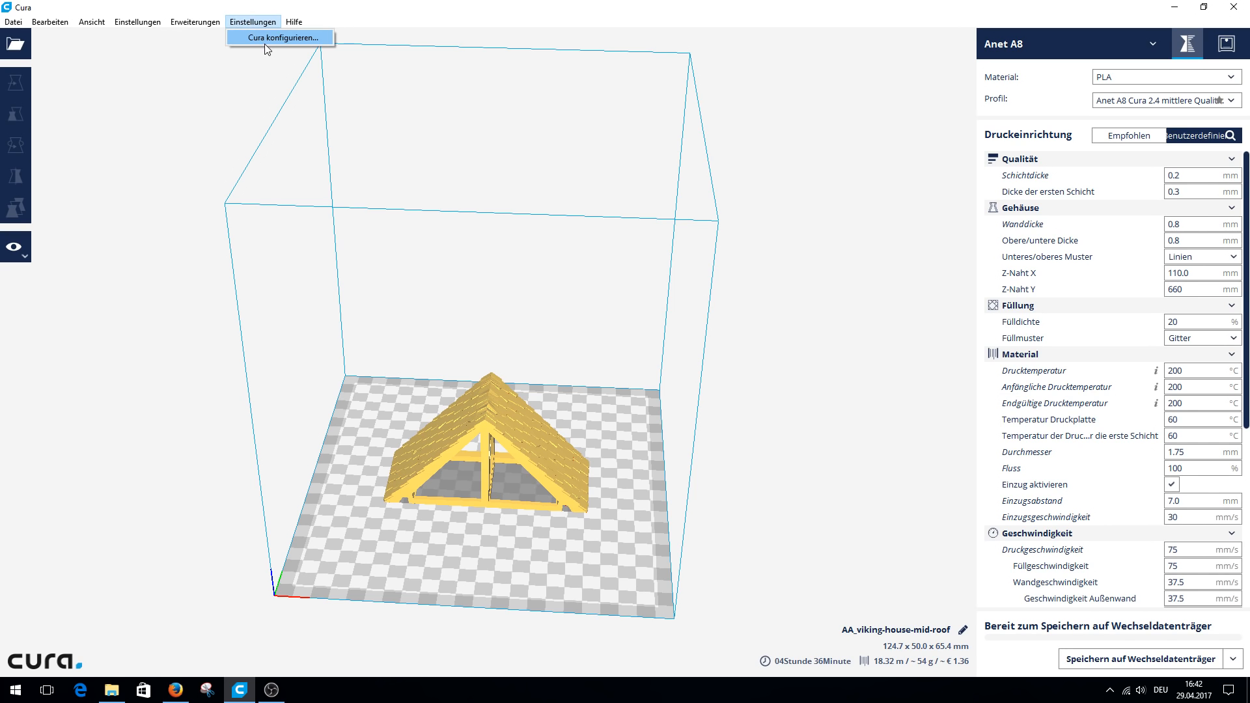
{"action": "left_click", "coordinate": [264, 42]}
{"action": "left_click", "coordinate": [418, 216]}
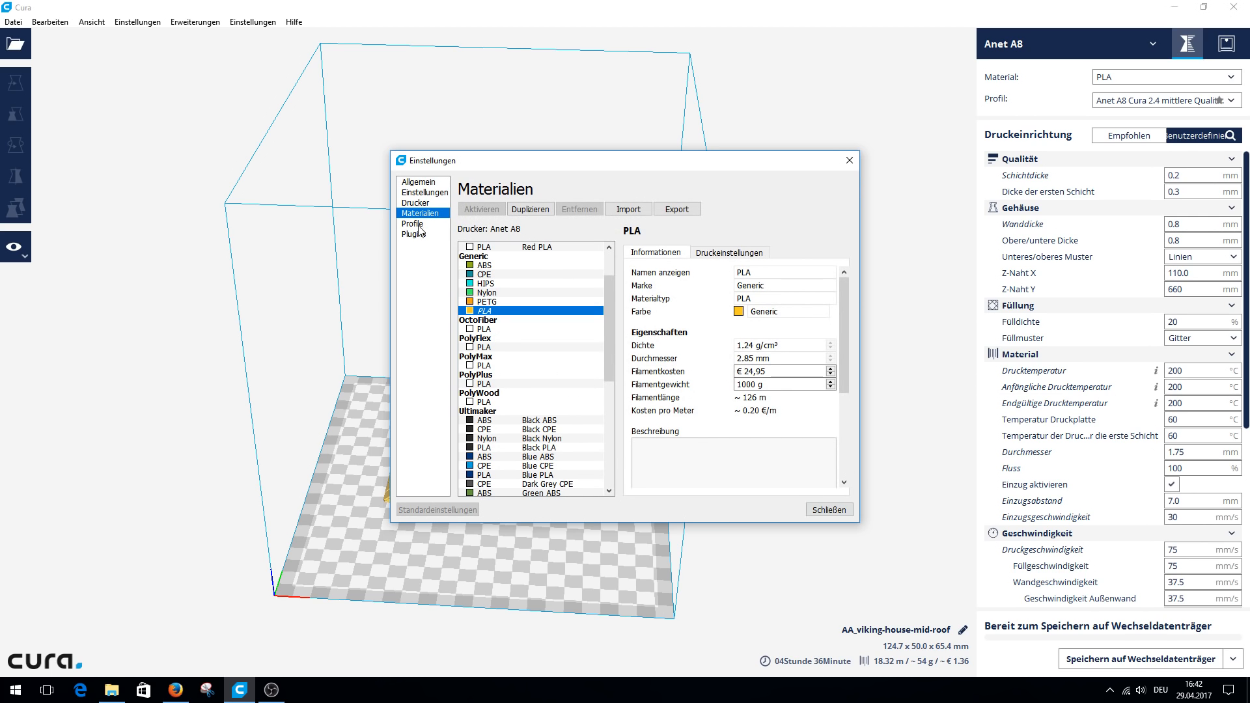
{"action": "left_click", "coordinate": [416, 224]}
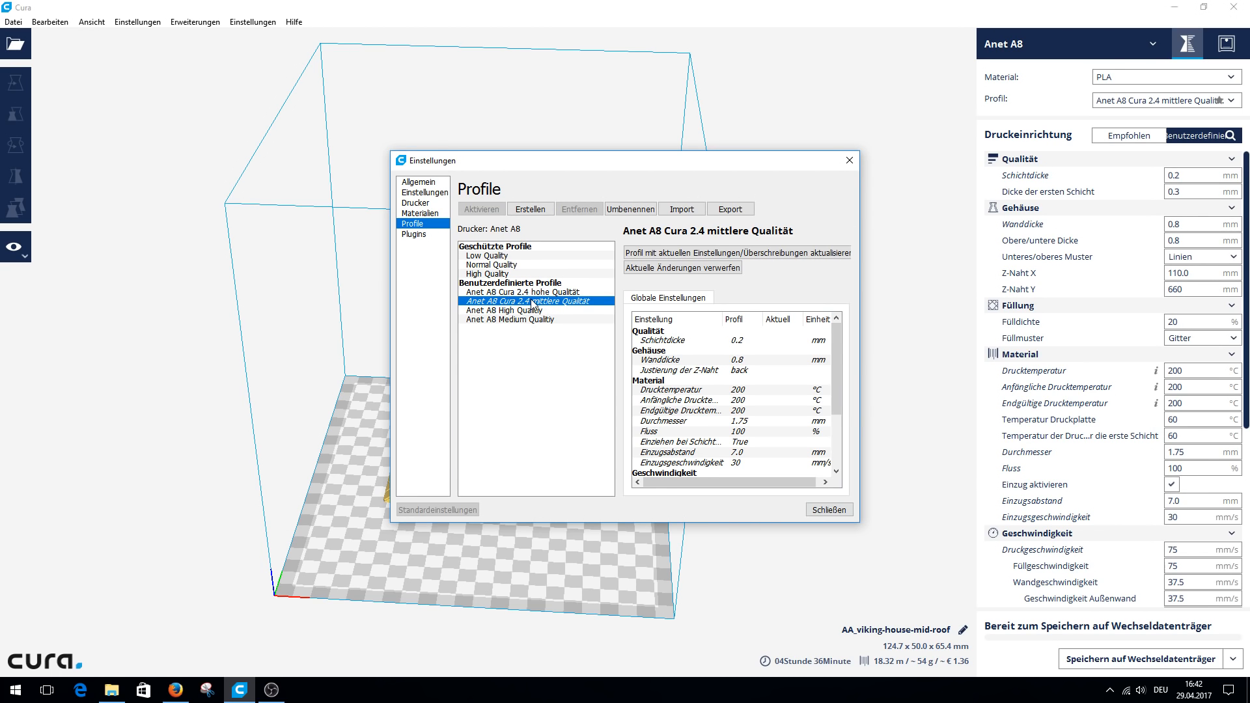
{"action": "left_click", "coordinate": [421, 234]}
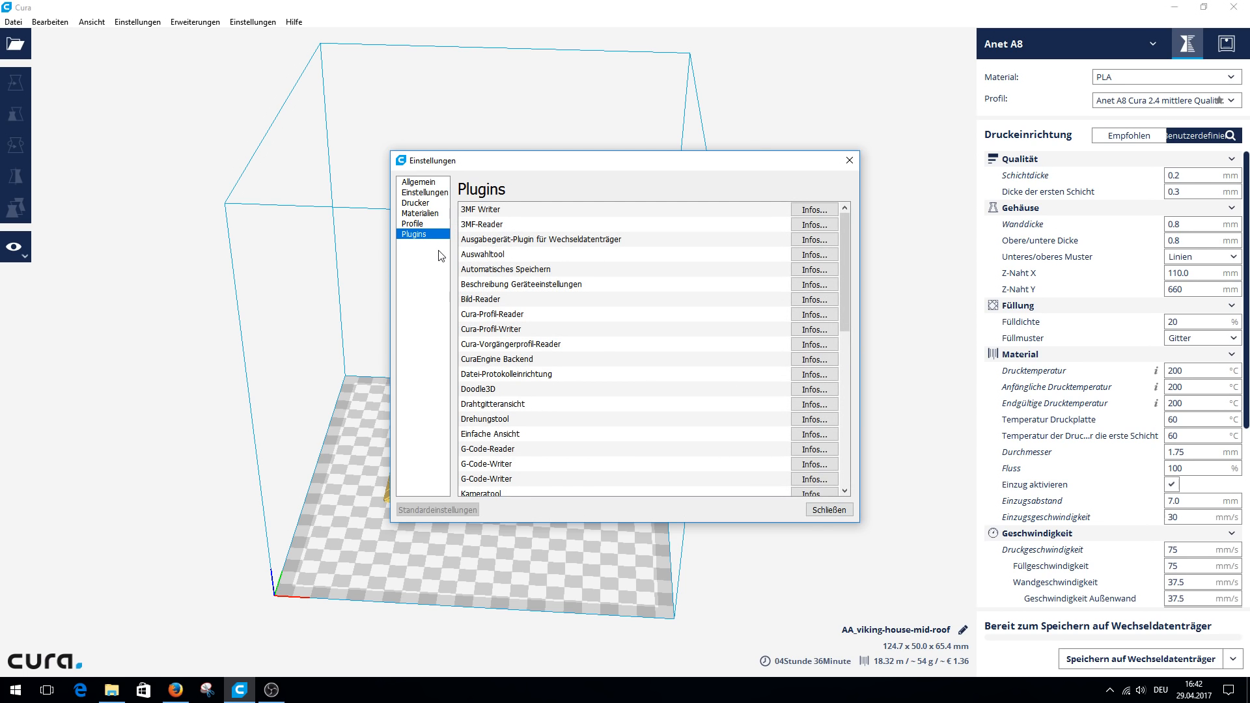
{"action": "left_click", "coordinate": [824, 511]}
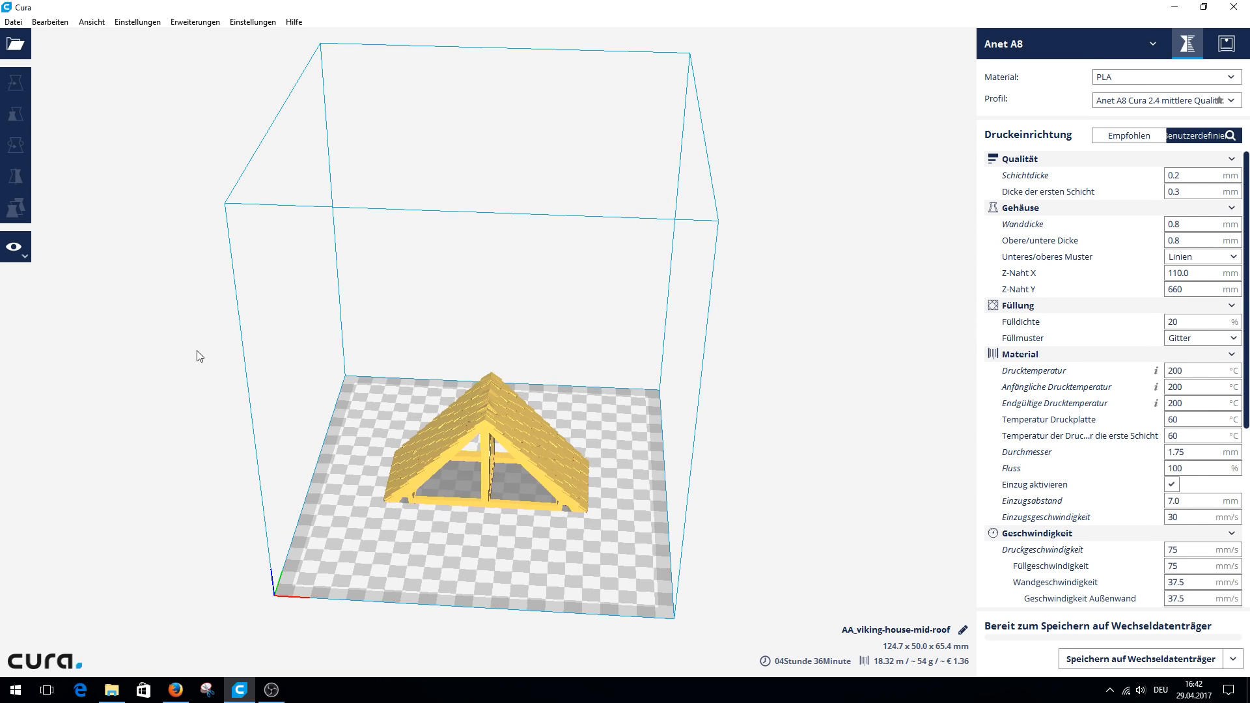
Select the roof model and move it on the build plate to about X 6.4 mm, Y 24.7 mm.
{"action": "right_click_drag", "start_coordinate": [636, 407], "coordinate": [506, 474]}
{"action": "left_click_drag", "start_coordinate": [490, 427], "coordinate": [468, 466]}
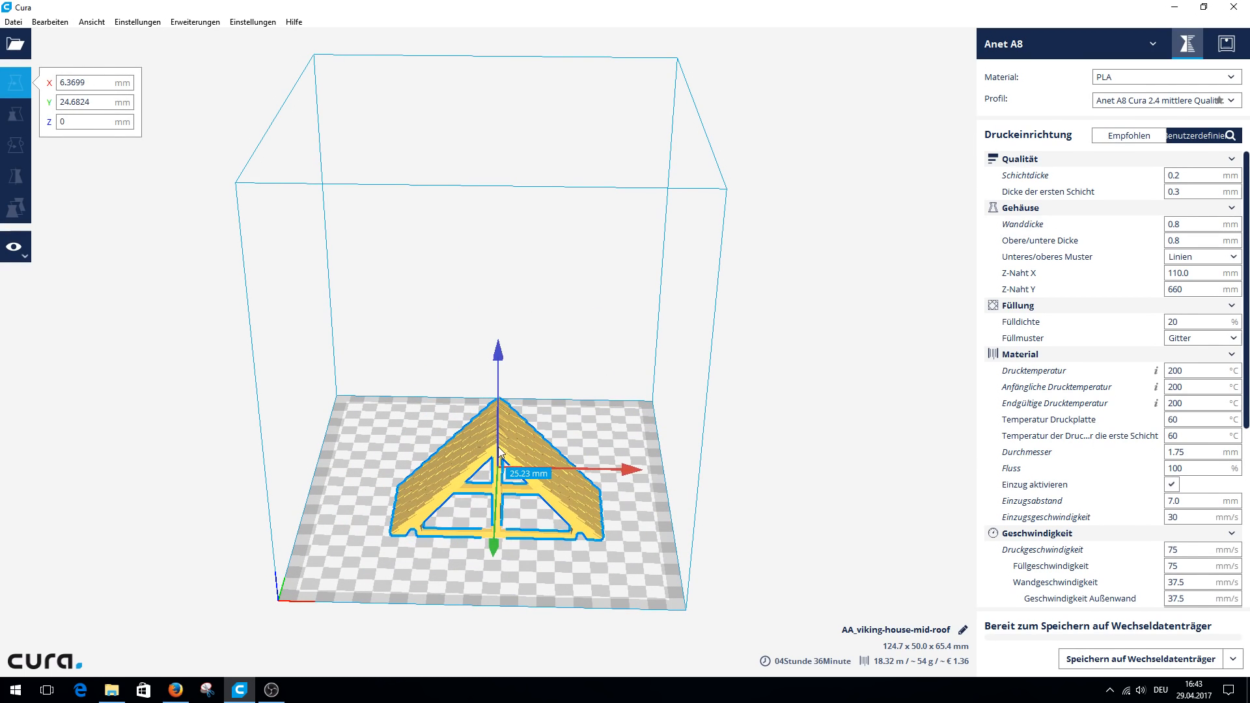
Examine the scaling values, rotation rings and mirror handles available for the roof model.
{"action": "left_click", "coordinate": [24, 124]}
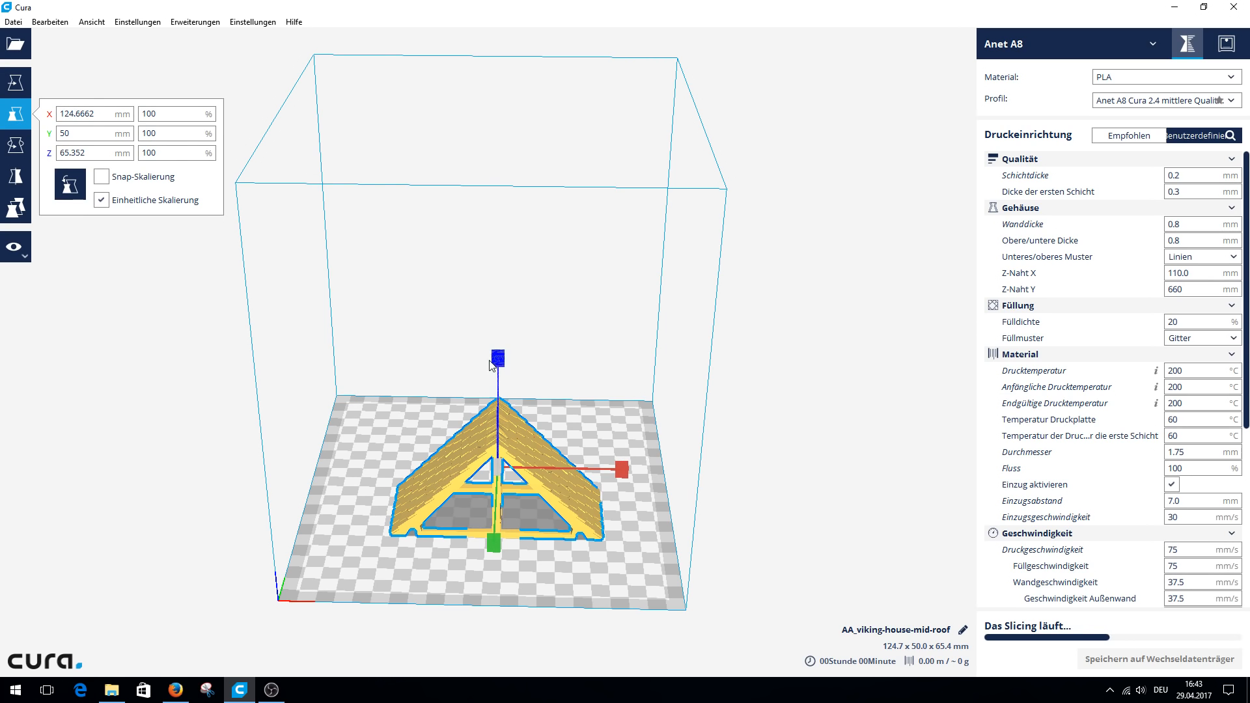
{"action": "left_click", "coordinate": [161, 154]}
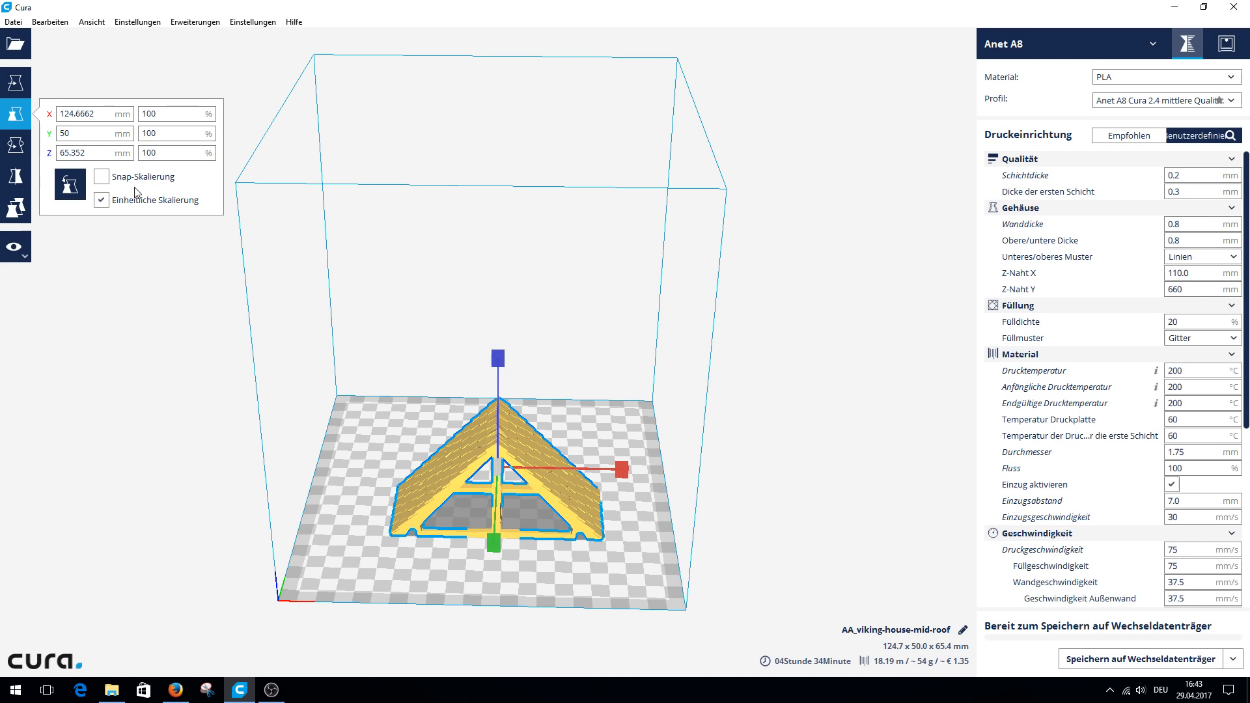
{"action": "left_click", "coordinate": [15, 148]}
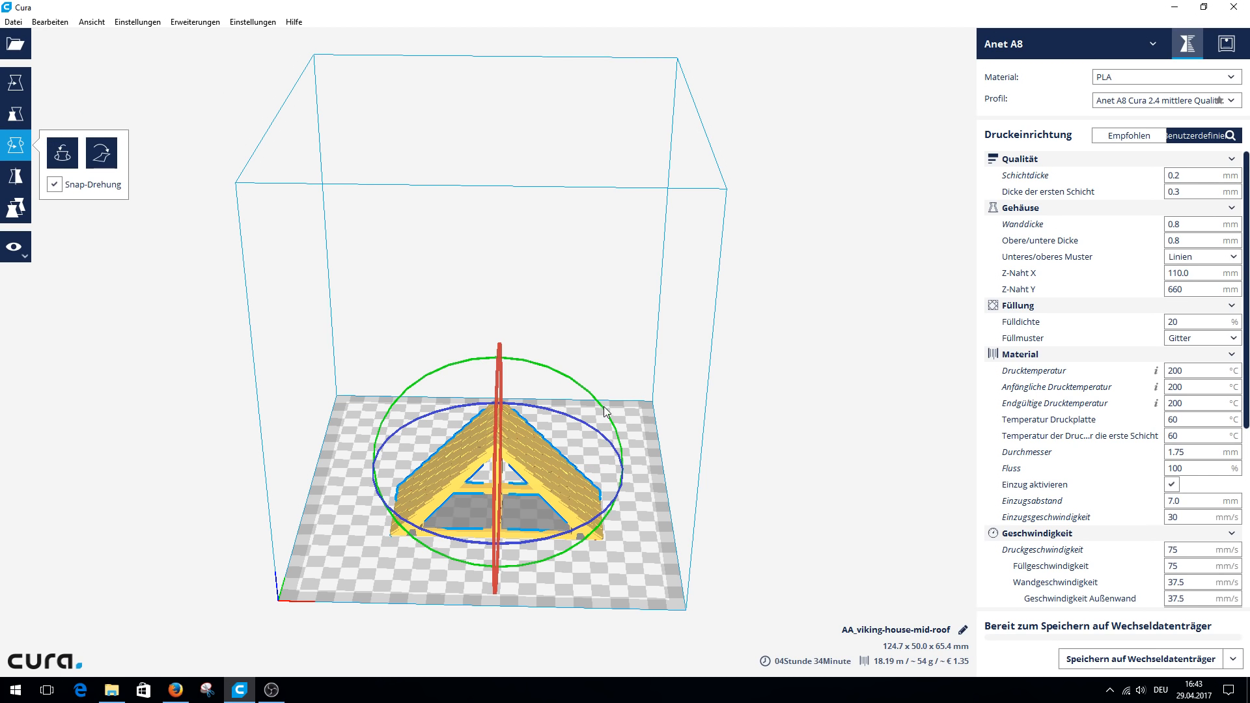
{"action": "left_click_drag", "start_coordinate": [604, 410], "coordinate": [495, 351]}
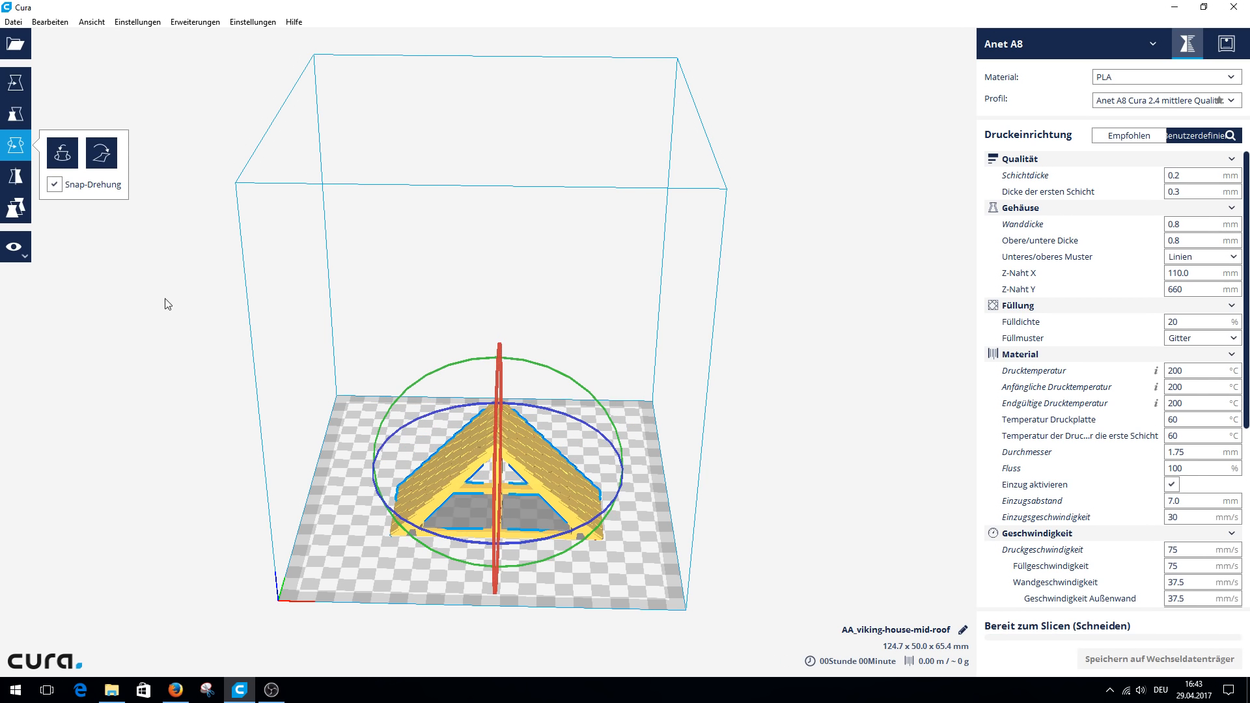
{"action": "left_click", "coordinate": [16, 176]}
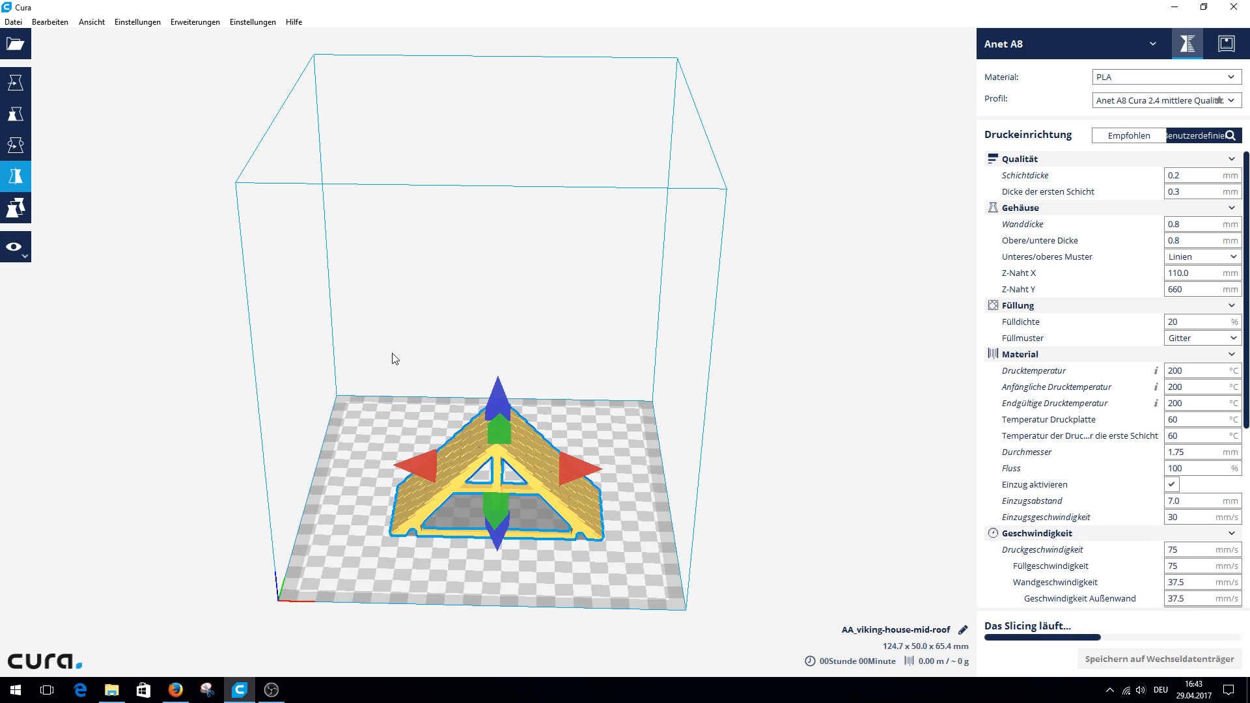
Examine the list of settings that can be customised per object for the roof model and close it.
{"action": "left_click", "coordinate": [18, 207]}
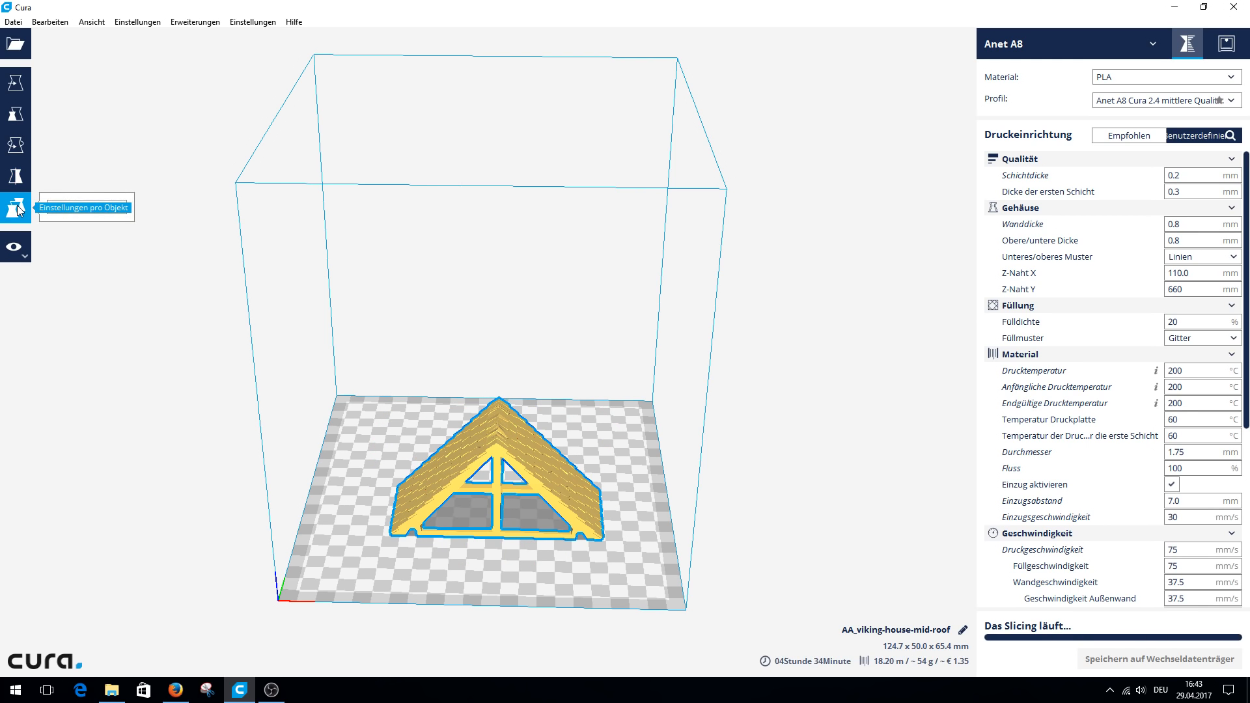
{"action": "left_click", "coordinate": [78, 209]}
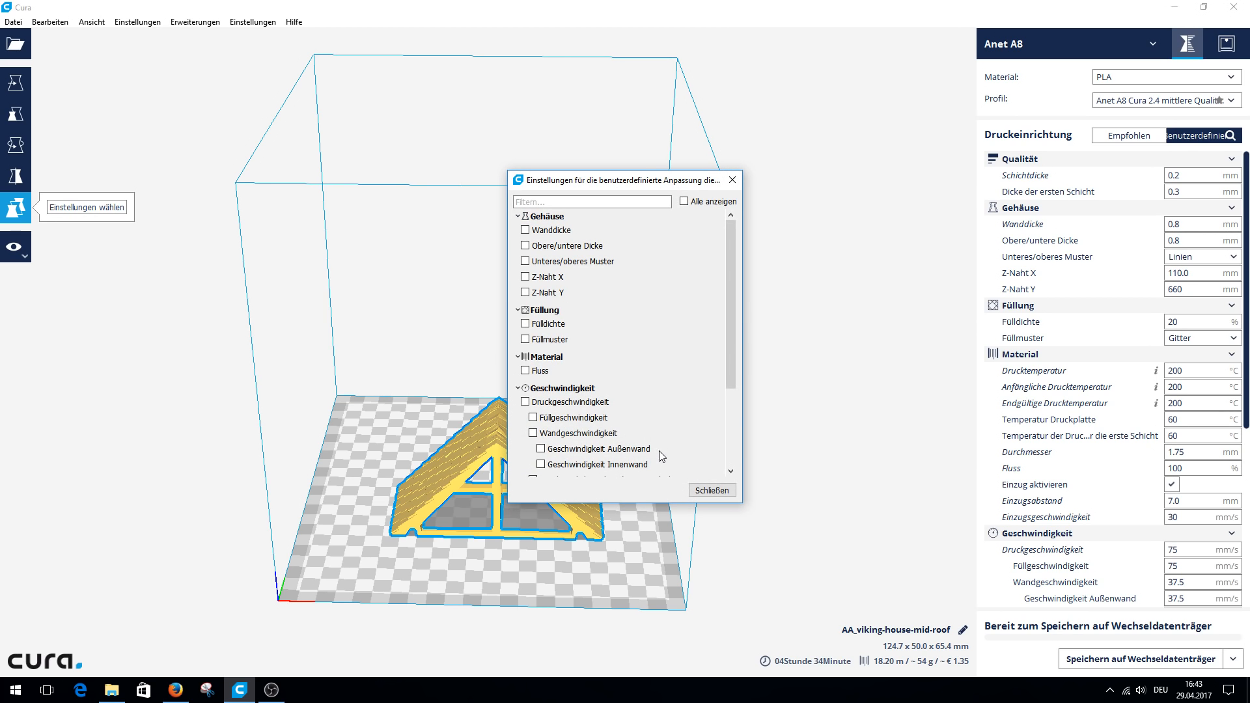
{"action": "left_click_drag", "start_coordinate": [736, 302], "coordinate": [729, 255]}
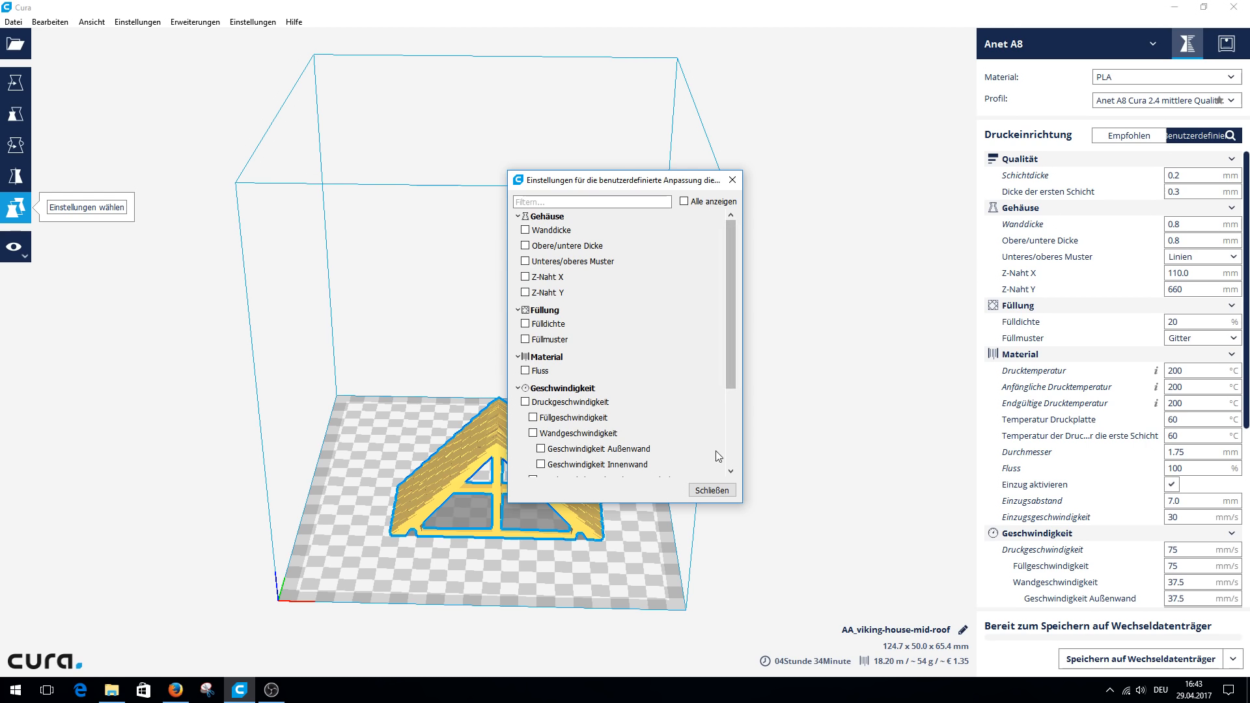
{"action": "left_click", "coordinate": [711, 491]}
Show the sliced roof in the Schichten view mode and examine the support placement choices and the support structures.
{"action": "left_click", "coordinate": [23, 258]}
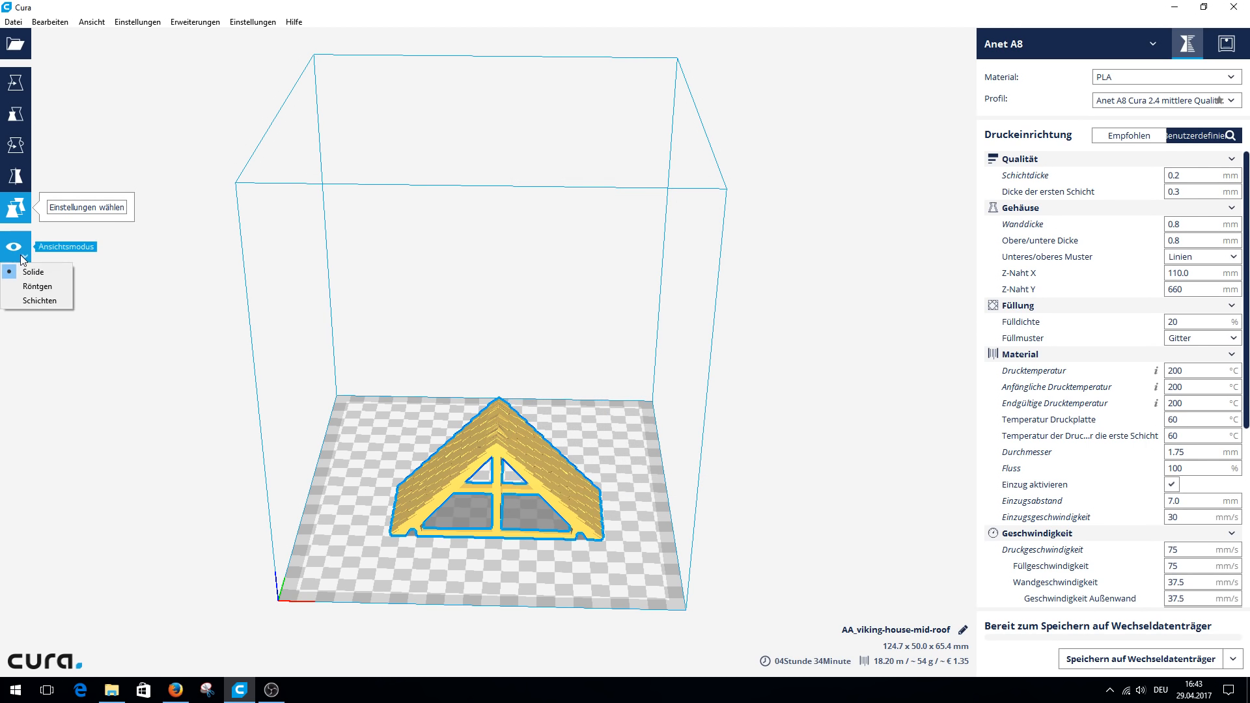
{"action": "left_click", "coordinate": [41, 301]}
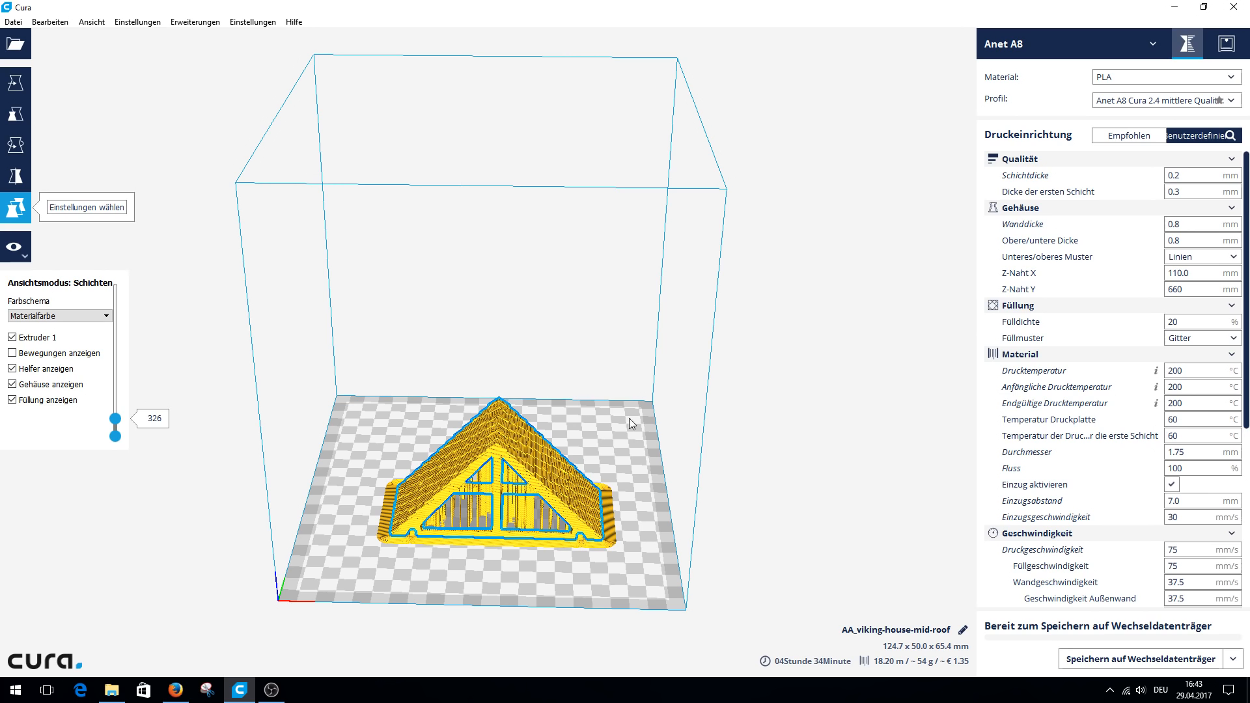
{"action": "scroll", "coordinate": [1201, 497], "scroll_direction": "down", "scroll_amount": 6}
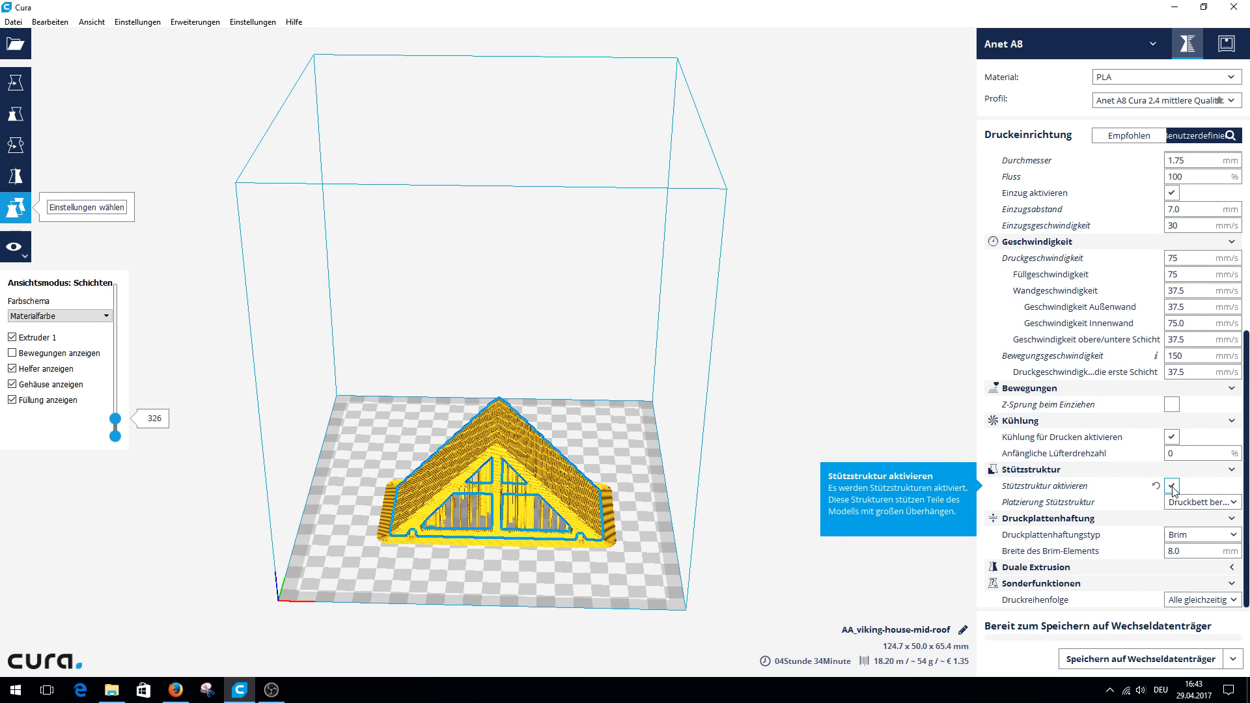
{"action": "left_click", "coordinate": [1216, 503]}
{"action": "left_click", "coordinate": [1214, 500]}
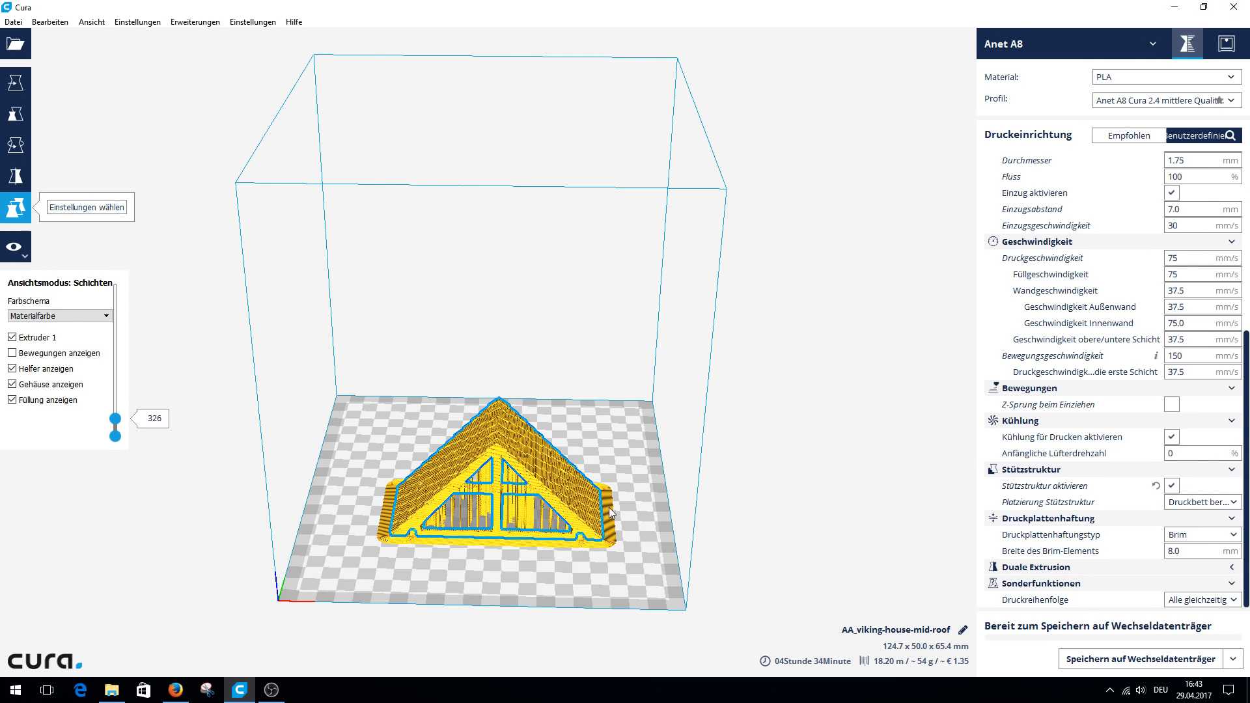
{"action": "right_click_drag", "start_coordinate": [521, 486], "coordinate": [426, 436]}
{"action": "right_click_drag", "start_coordinate": [532, 448], "coordinate": [455, 555]}
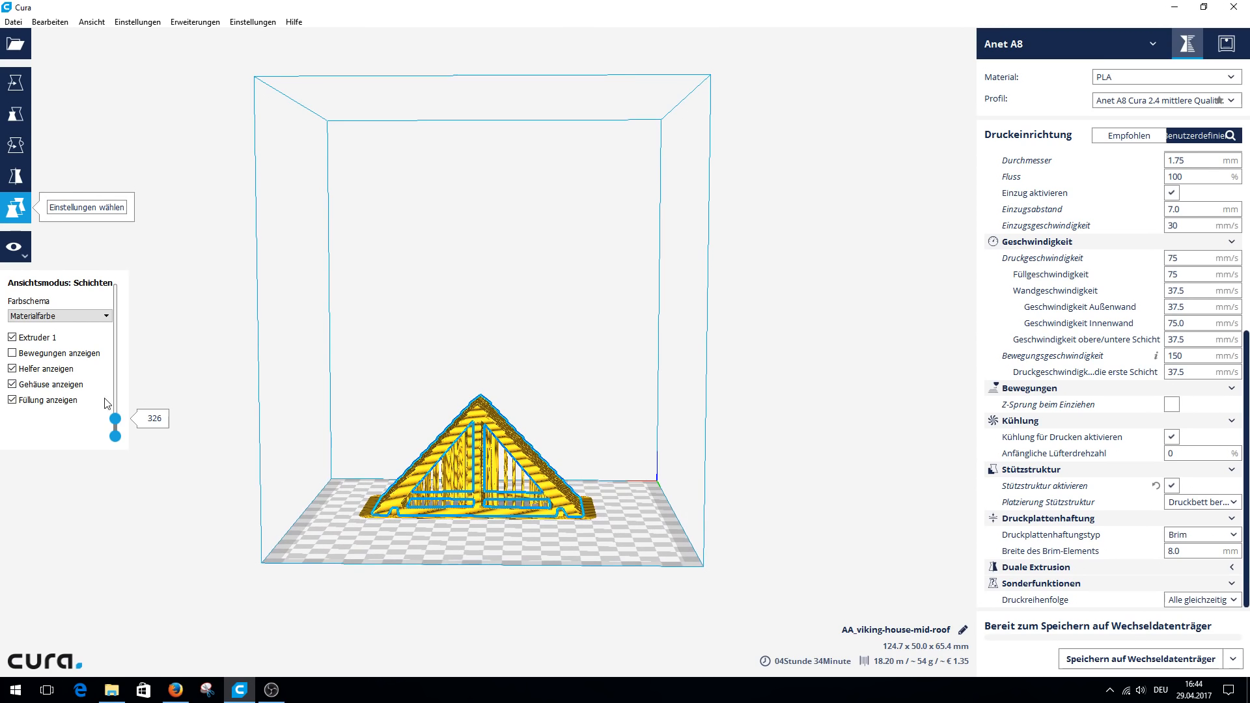
Show the sliced roof up to layer 326 and examine the list of available print profiles.
{"action": "left_click_drag", "start_coordinate": [119, 422], "coordinate": [142, 274]}
{"action": "right_click", "coordinate": [138, 415]}
{"action": "left_click", "coordinate": [138, 414]}
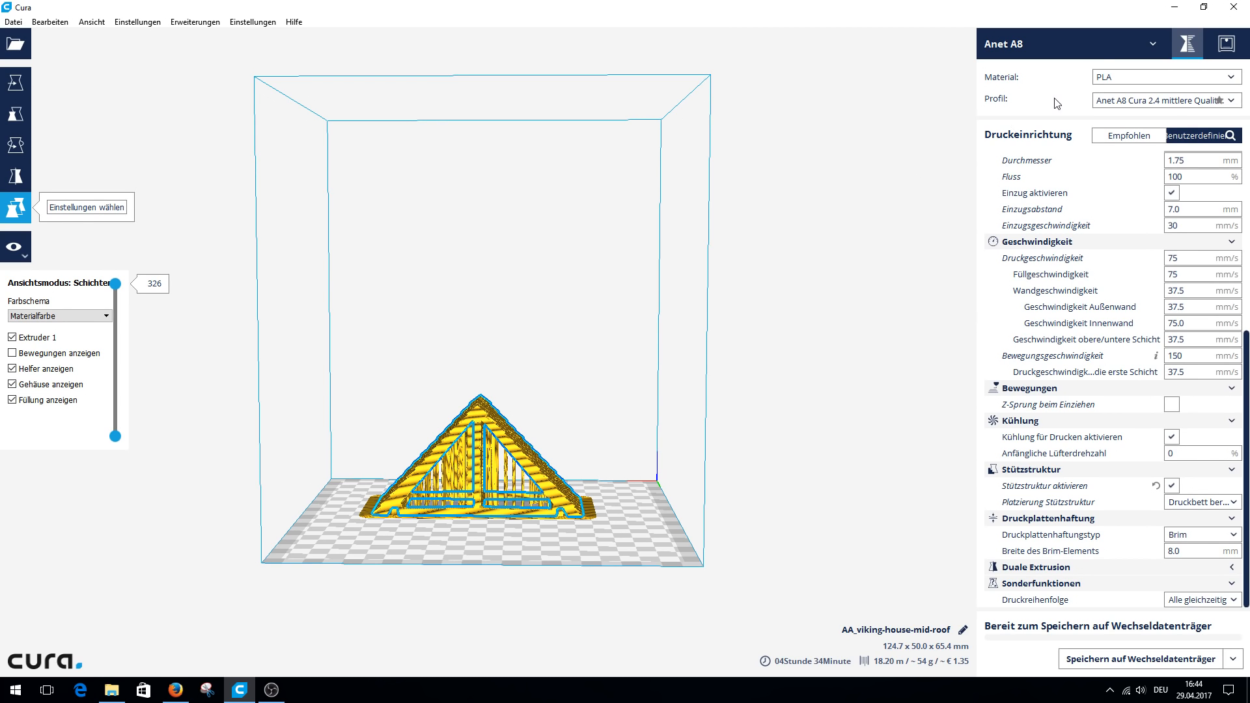
{"action": "left_click", "coordinate": [1236, 100]}
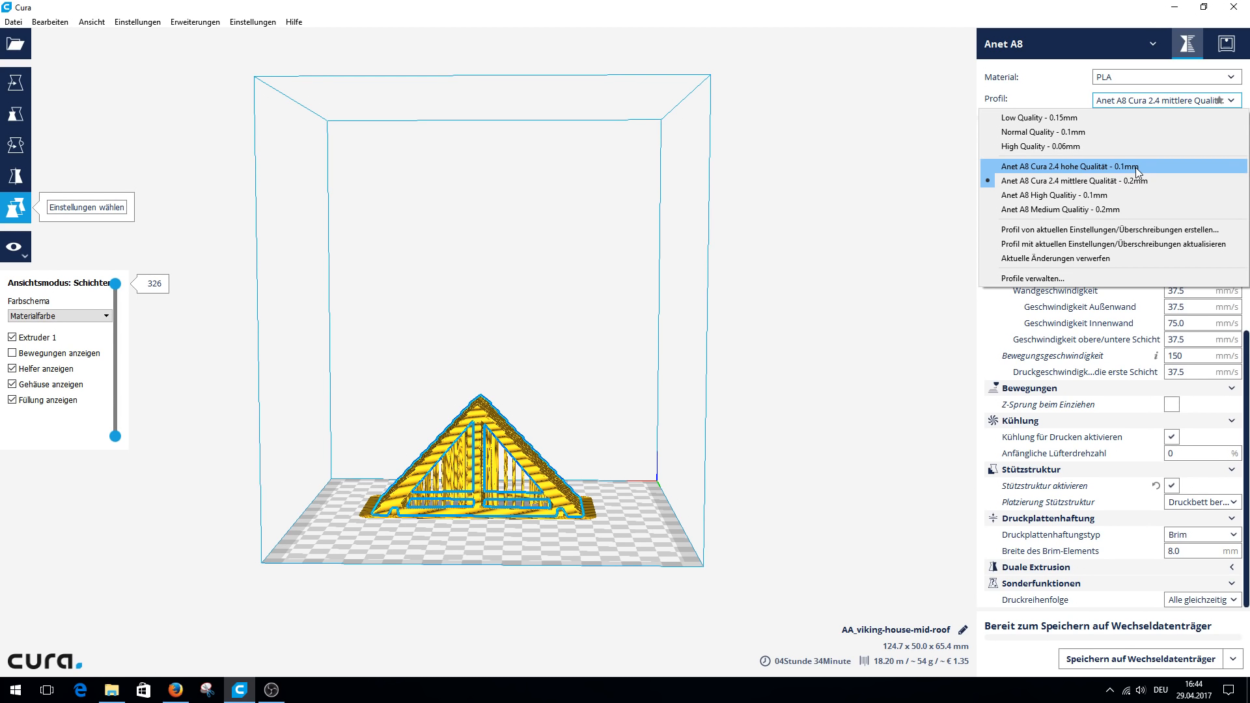
{"action": "left_click", "coordinate": [1234, 104]}
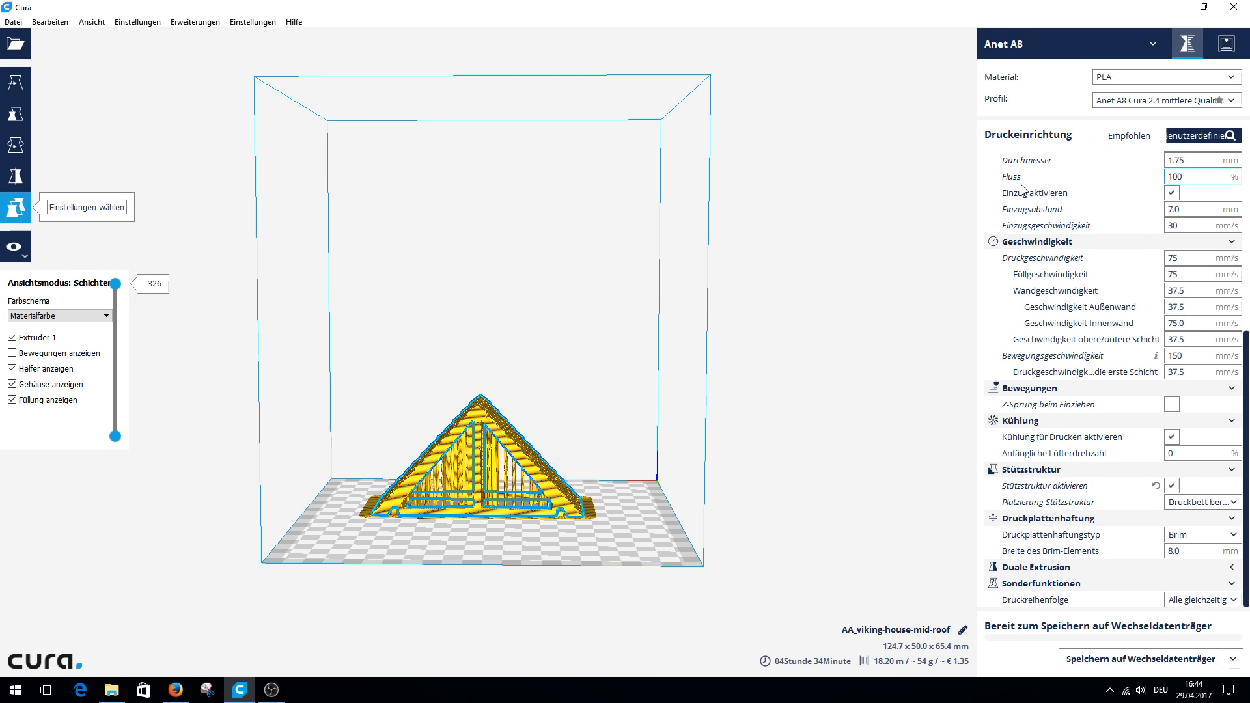
Examine the layer height, first layer height and wall thickness settings in the print setup.
{"action": "scroll", "coordinate": [1065, 218], "scroll_direction": "up", "scroll_amount": 5}
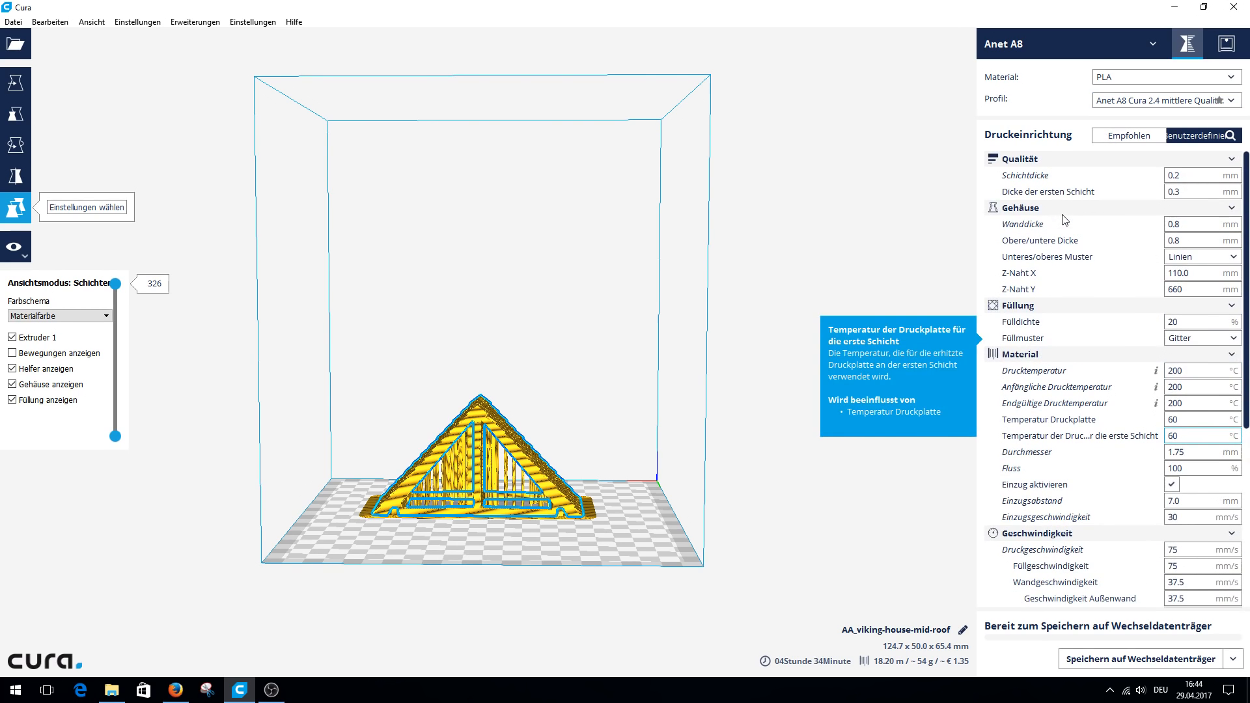
{"action": "double_click", "coordinate": [1167, 181]}
{"action": "left_click", "coordinate": [1170, 175]}
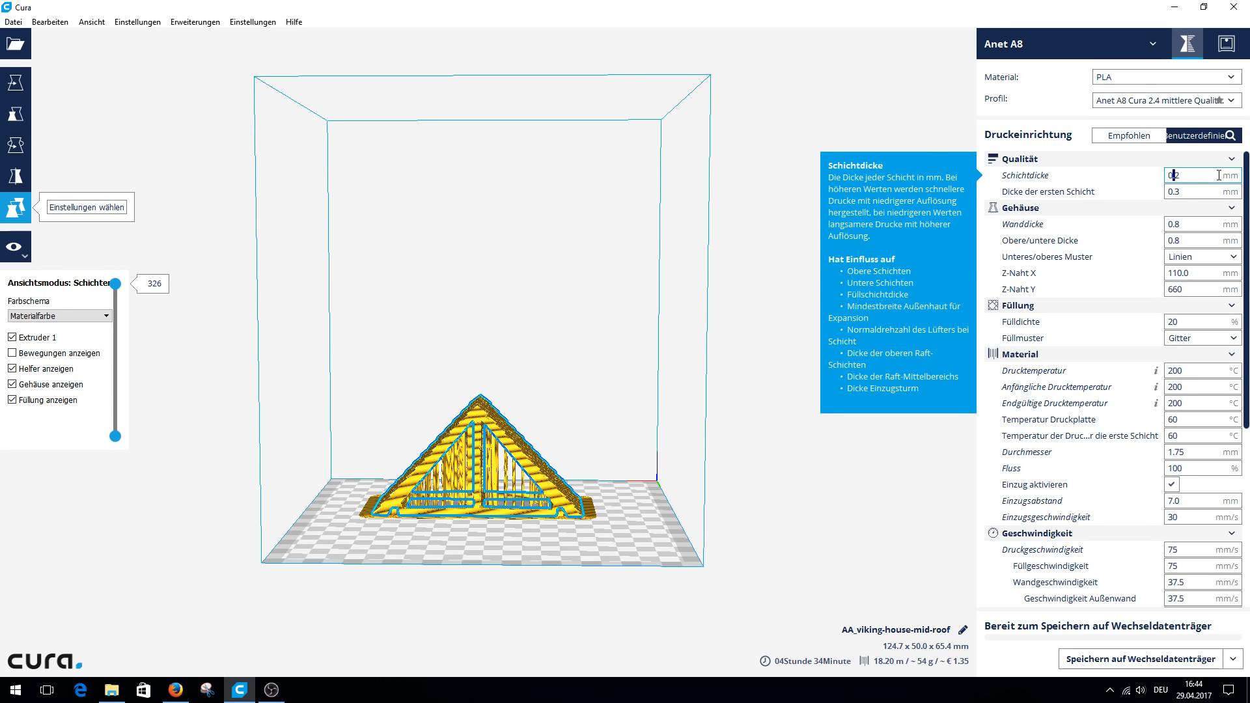
{"action": "left_click", "coordinate": [1187, 191]}
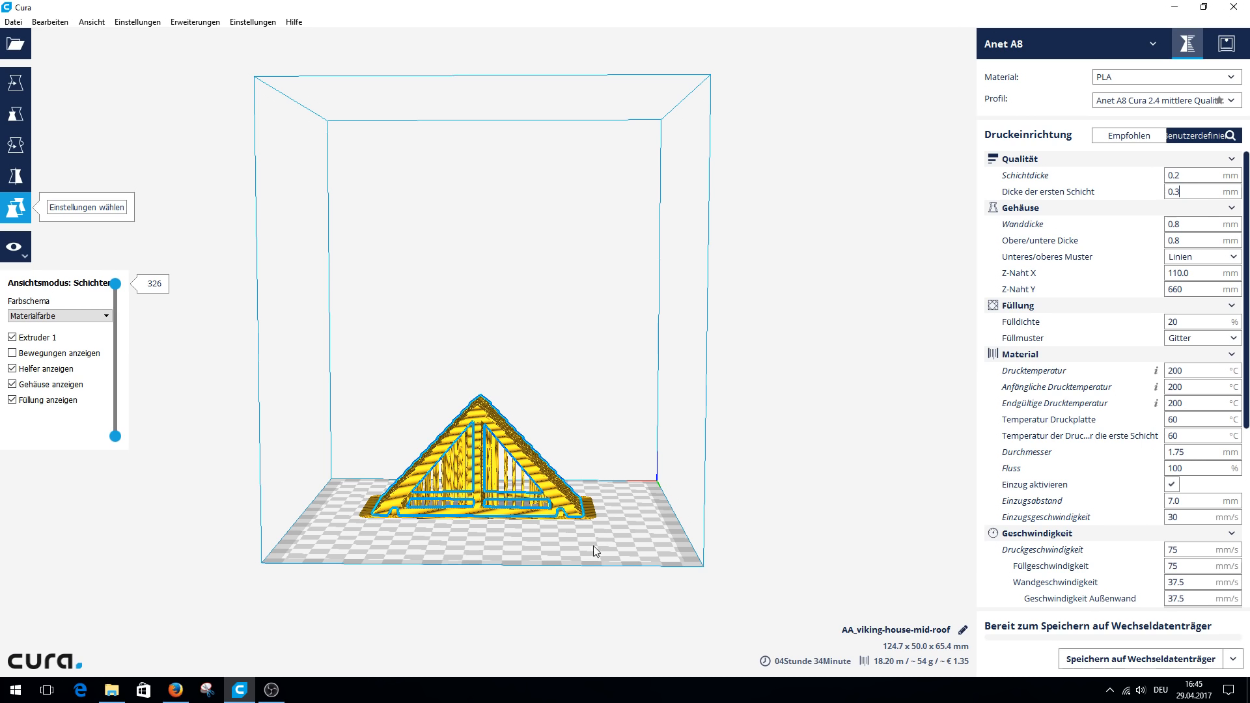
{"action": "mouse_move", "coordinate": [1183, 192]}
Cut the layer display down to layer 226 and examine the infill and supports inside the roof.
{"action": "mouse_move", "coordinate": [1202, 227]}
{"action": "right_click_drag", "start_coordinate": [504, 496], "coordinate": [552, 521]}
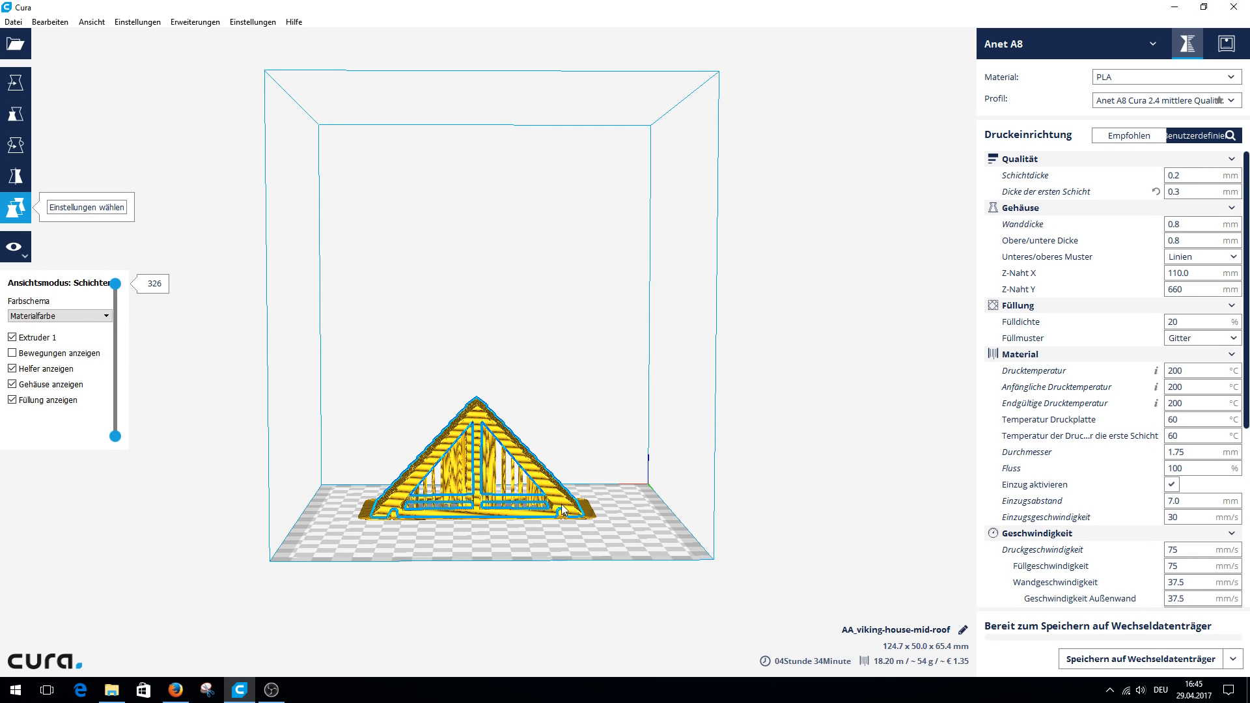
{"action": "right_click_drag", "start_coordinate": [424, 470], "coordinate": [319, 472]}
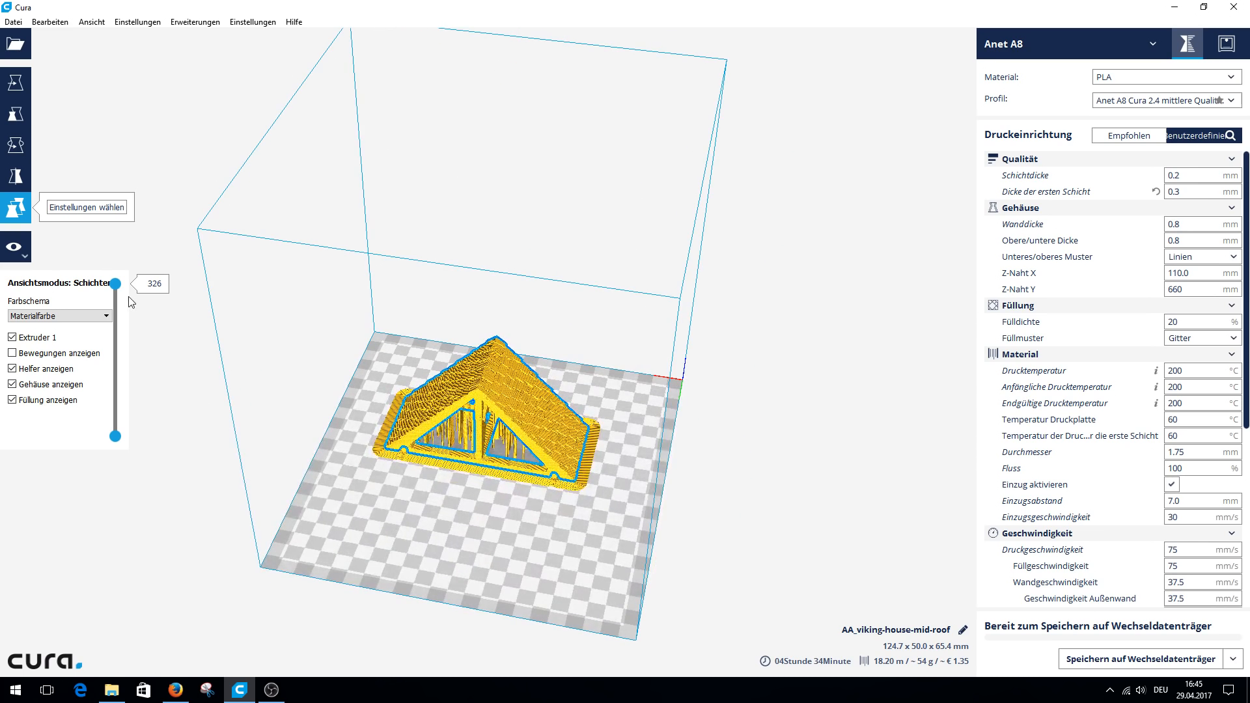
{"action": "left_click_drag", "start_coordinate": [115, 283], "coordinate": [115, 326]}
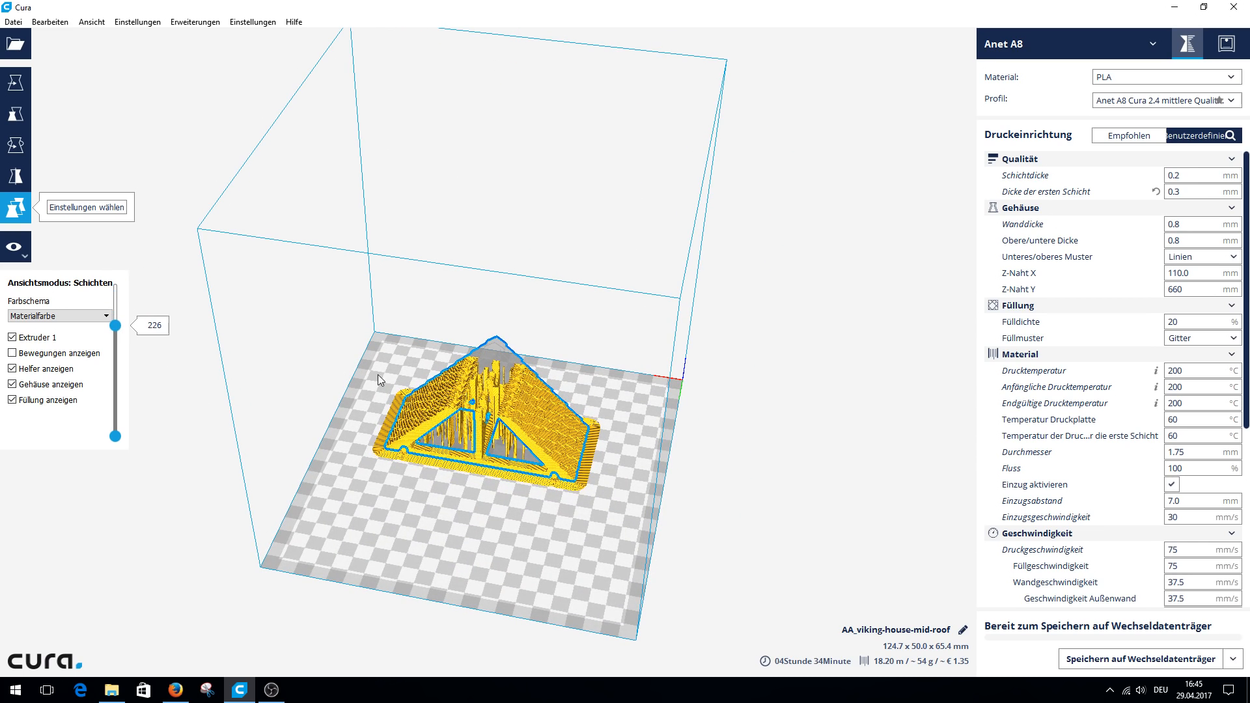
{"action": "scroll", "coordinate": [378, 374], "scroll_direction": "up", "scroll_amount": 8}
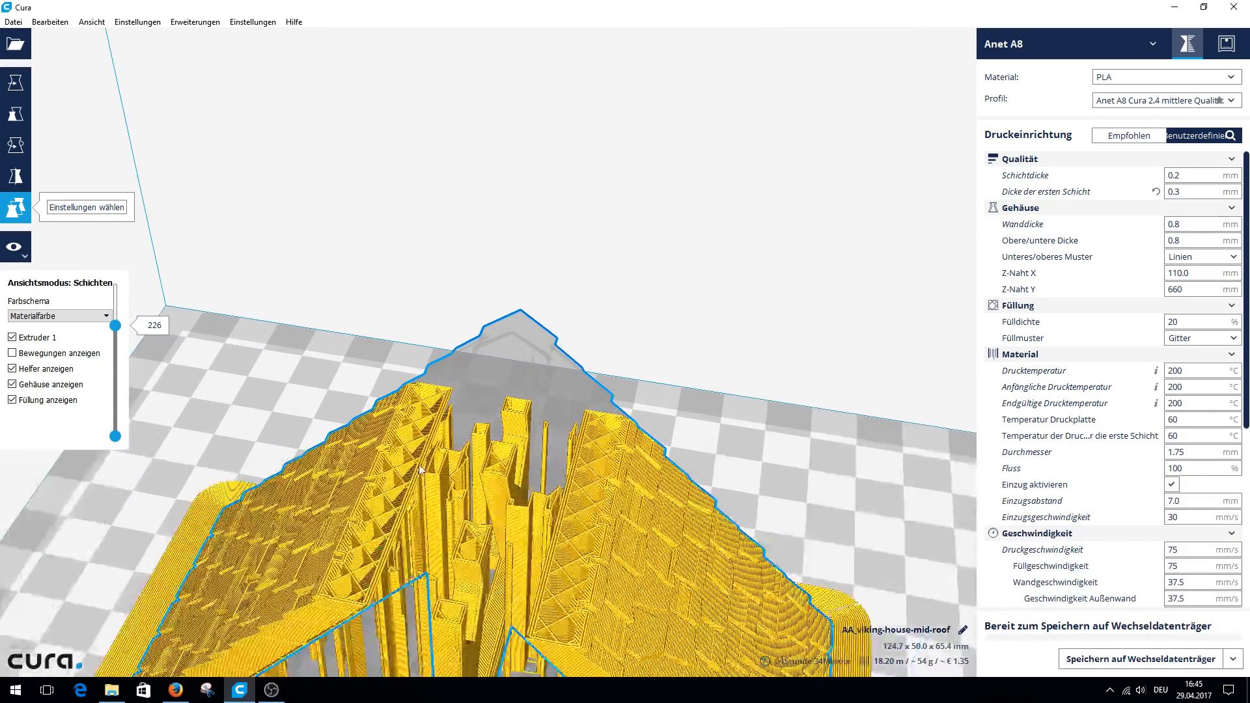
{"action": "right_click_drag", "start_coordinate": [493, 584], "coordinate": [526, 631]}
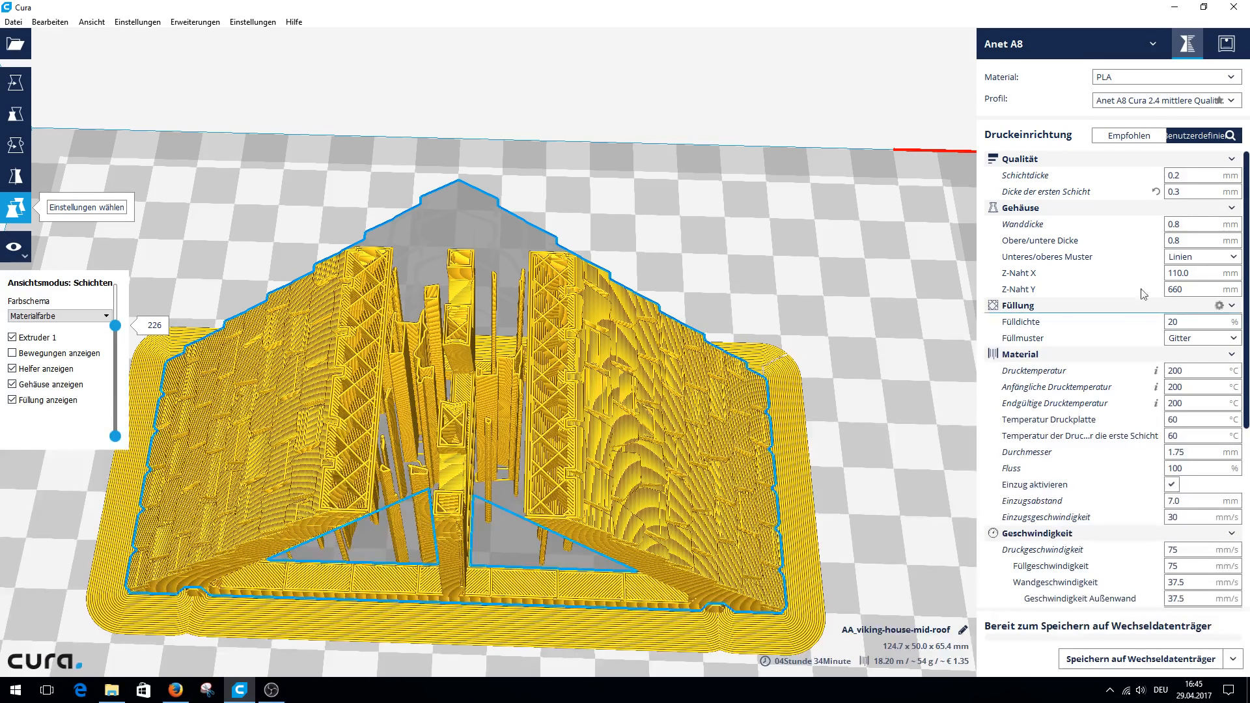
Examine the Unteres/oberes Muster choices and the Z-Naht X and Z-Naht Y settings.
{"action": "mouse_move", "coordinate": [1109, 258]}
{"action": "left_click", "coordinate": [1212, 260]}
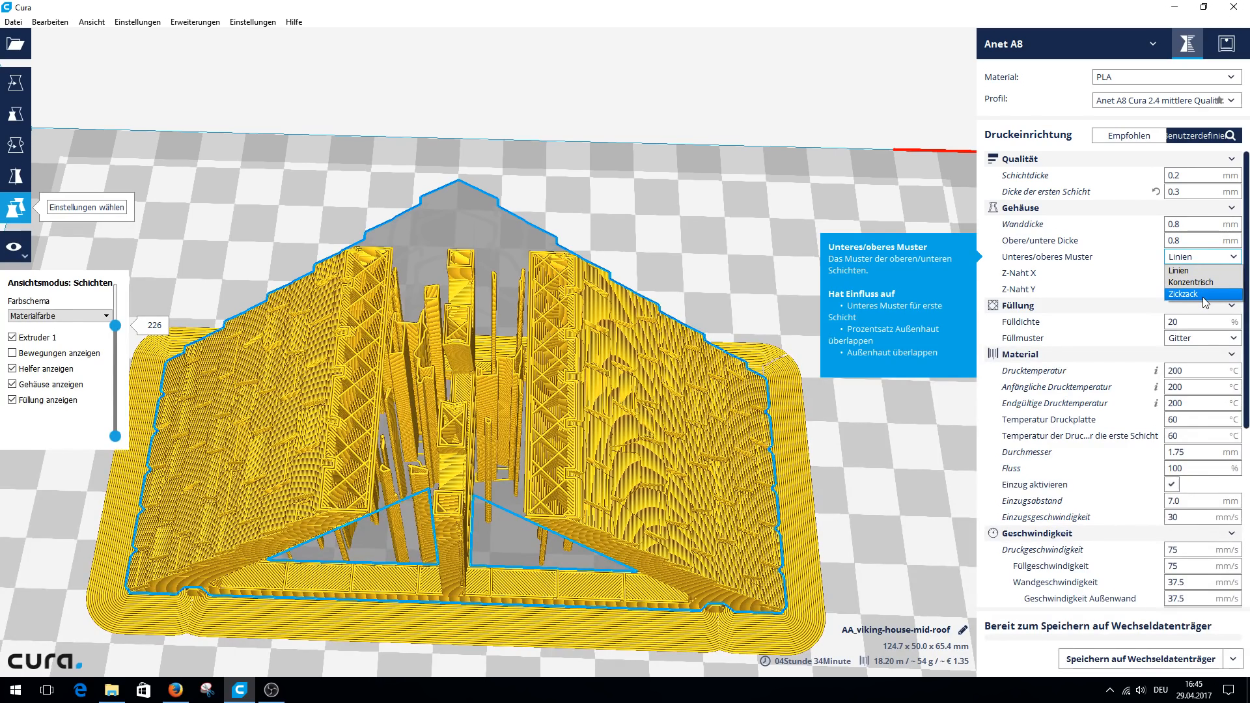
{"action": "left_click", "coordinate": [1210, 257]}
{"action": "mouse_move", "coordinate": [1201, 272]}
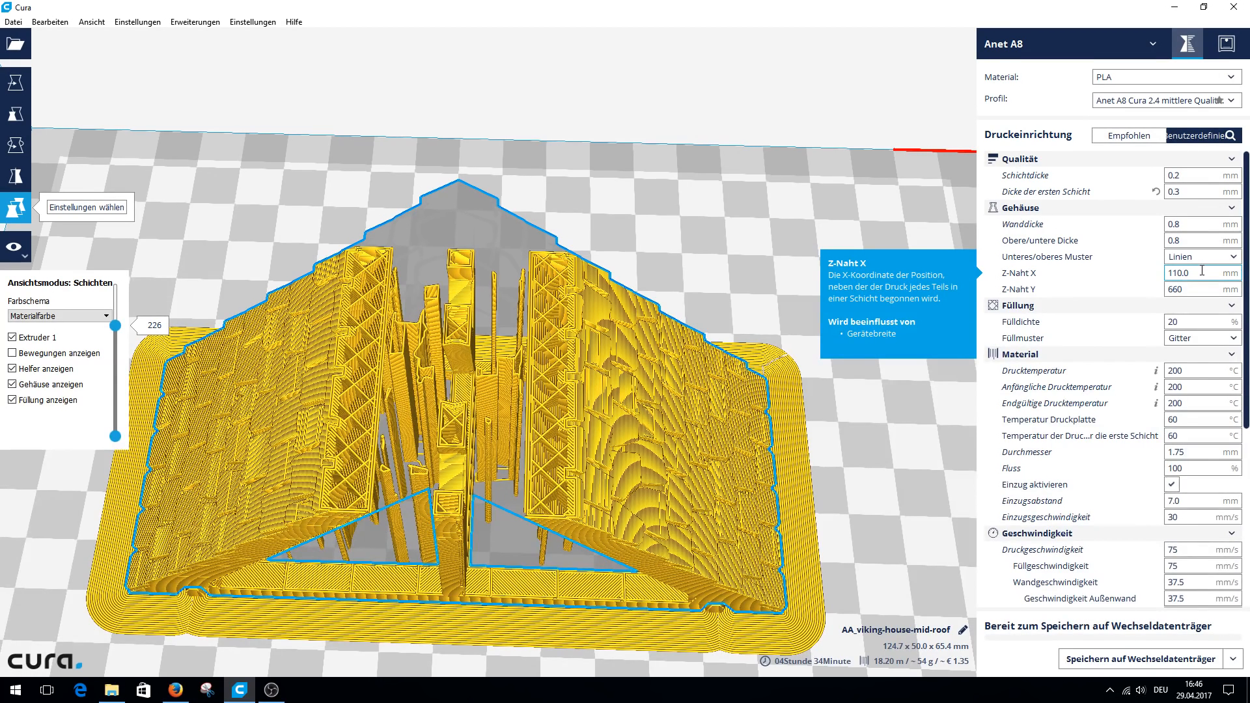
{"action": "mouse_move", "coordinate": [1196, 293]}
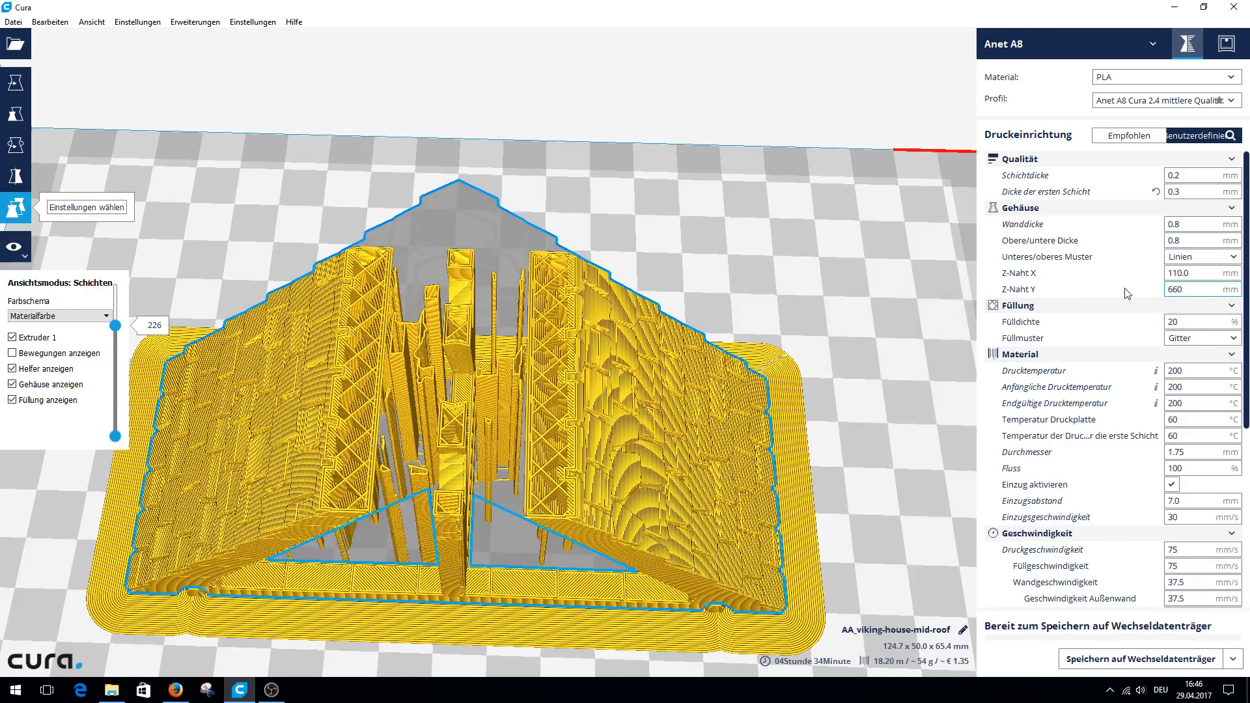
{"action": "scroll", "coordinate": [1127, 293], "scroll_direction": "down", "scroll_amount": 1}
{"action": "scroll", "coordinate": [1127, 293], "scroll_direction": "down", "scroll_amount": 4}
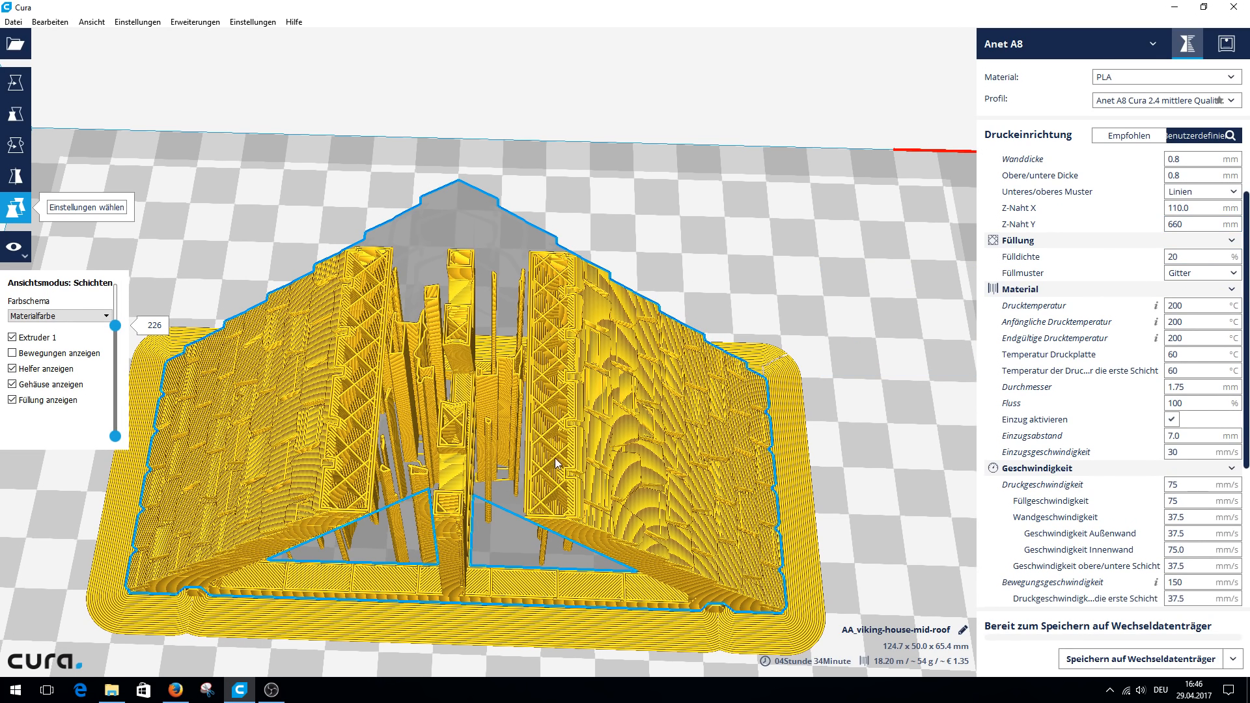
Try the Linien and Dreiecke infill patterns on the sliced roof, and settle on Zickzack.
{"action": "left_click", "coordinate": [1203, 273]}
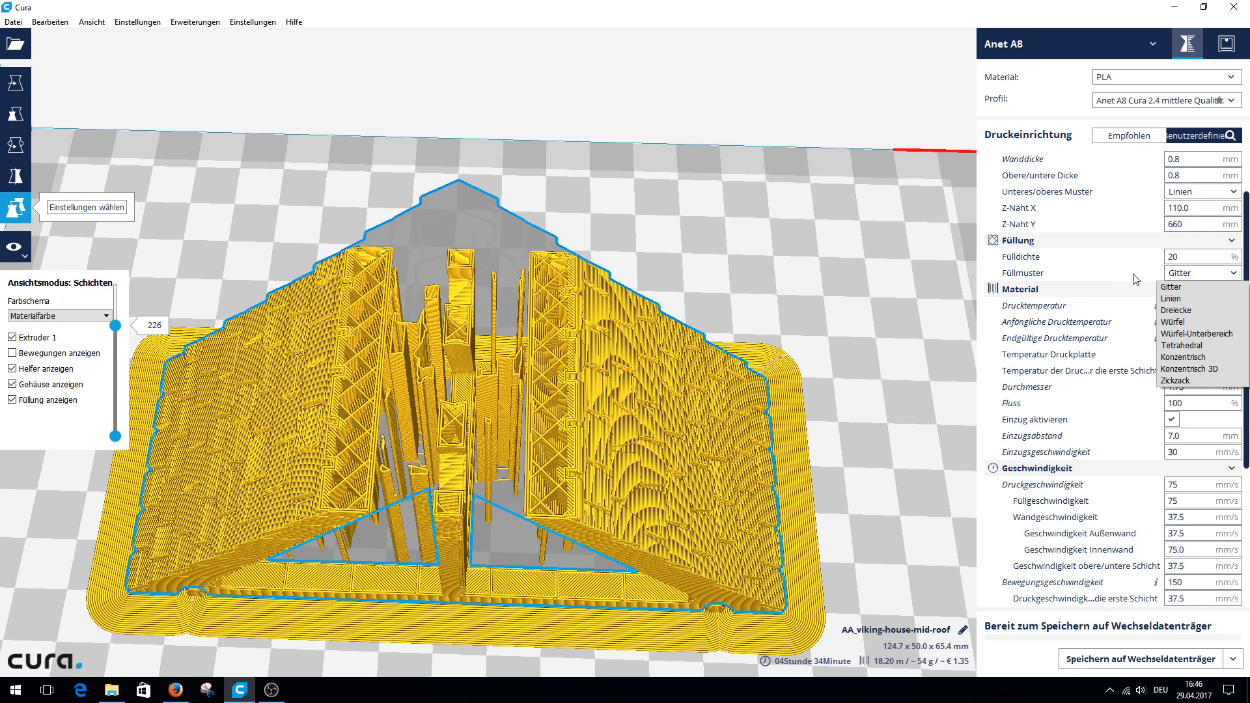
{"action": "left_click", "coordinate": [1202, 299]}
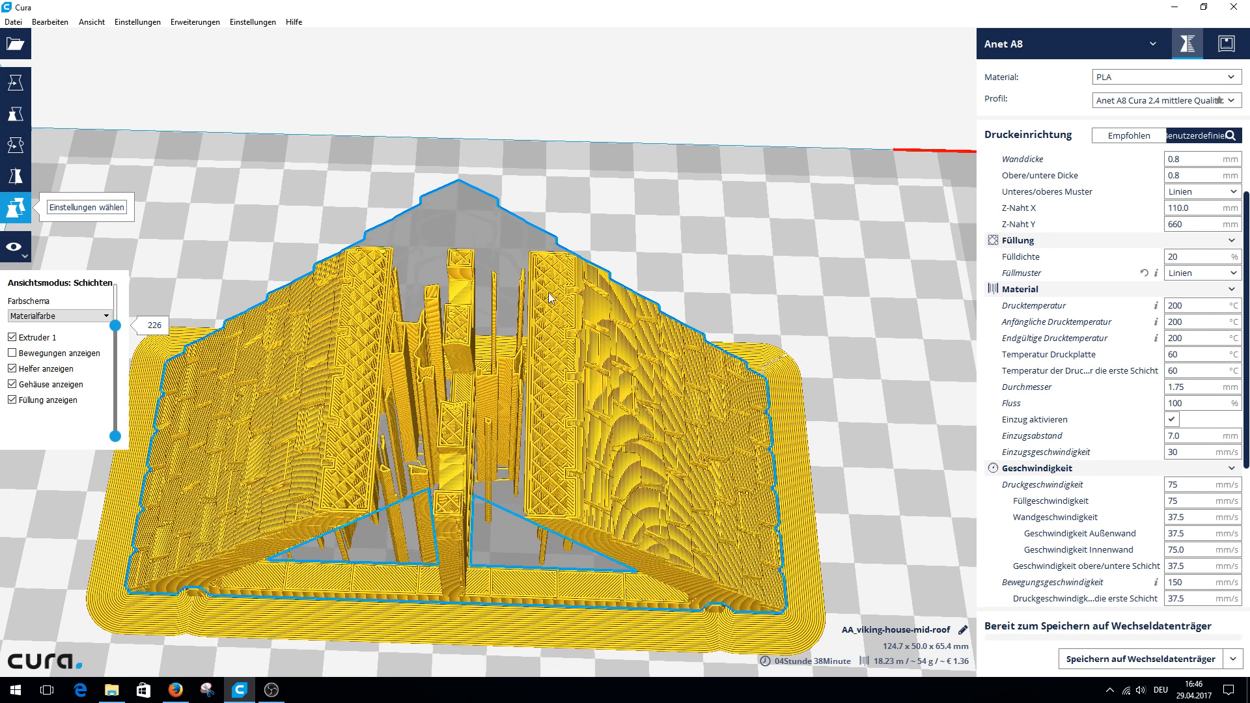
{"action": "scroll", "coordinate": [546, 428], "scroll_direction": "up", "scroll_amount": 5}
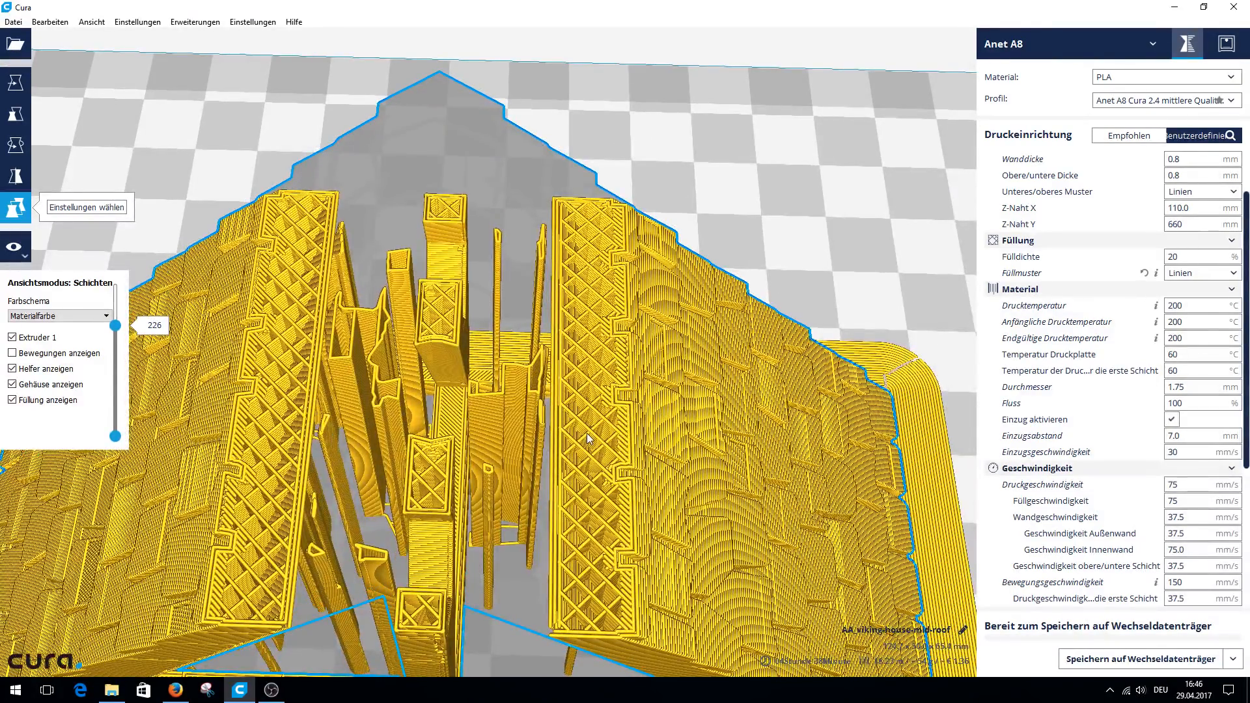
{"action": "left_click", "coordinate": [1206, 274]}
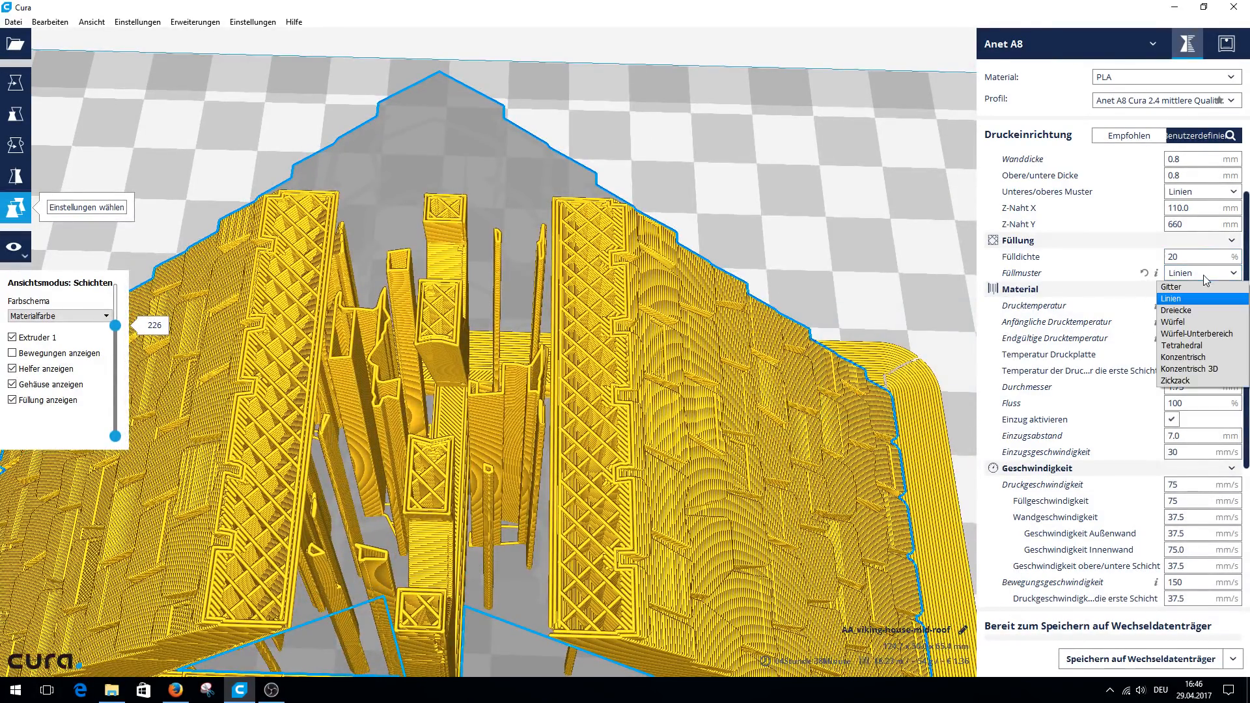
{"action": "left_click", "coordinate": [1196, 310]}
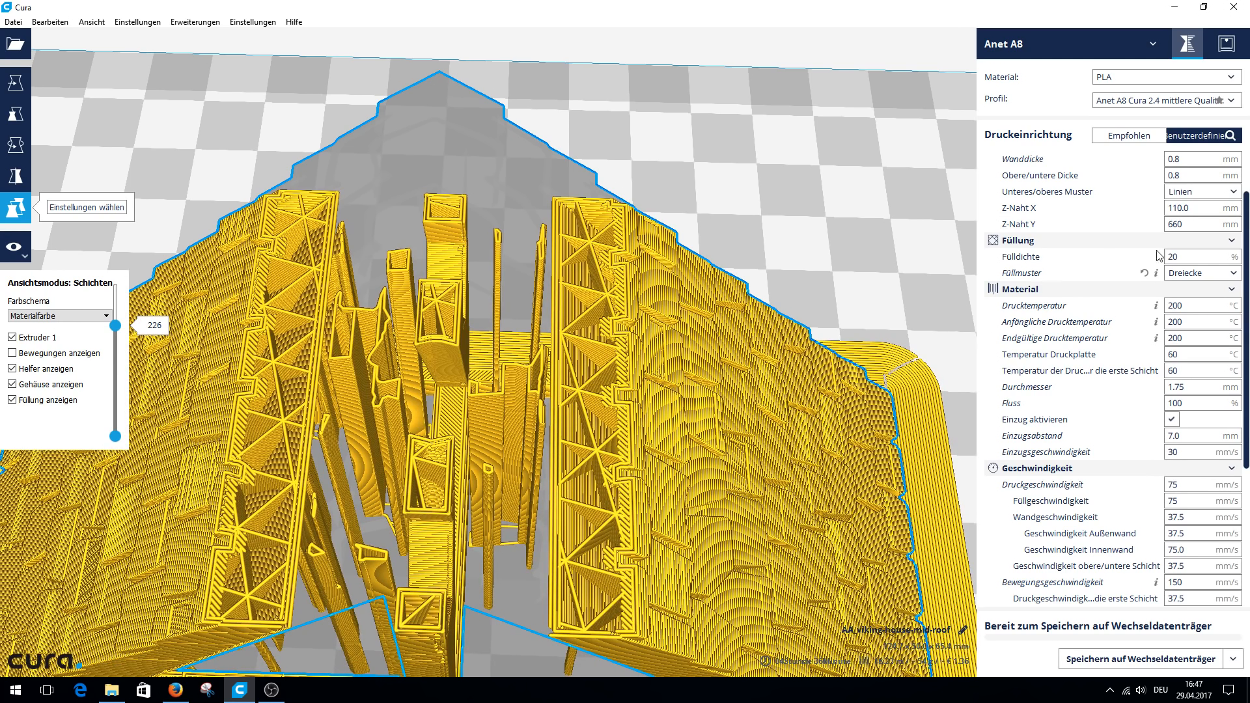
{"action": "left_click", "coordinate": [1195, 276]}
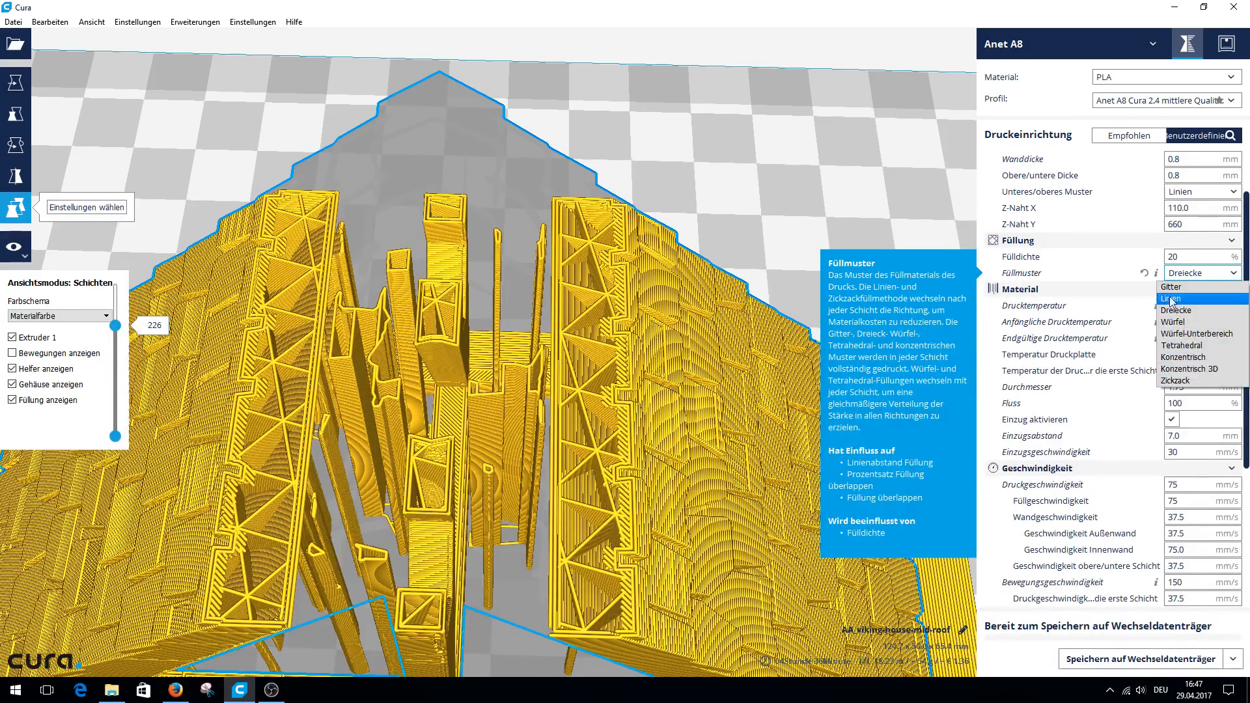
{"action": "left_click", "coordinate": [1177, 381]}
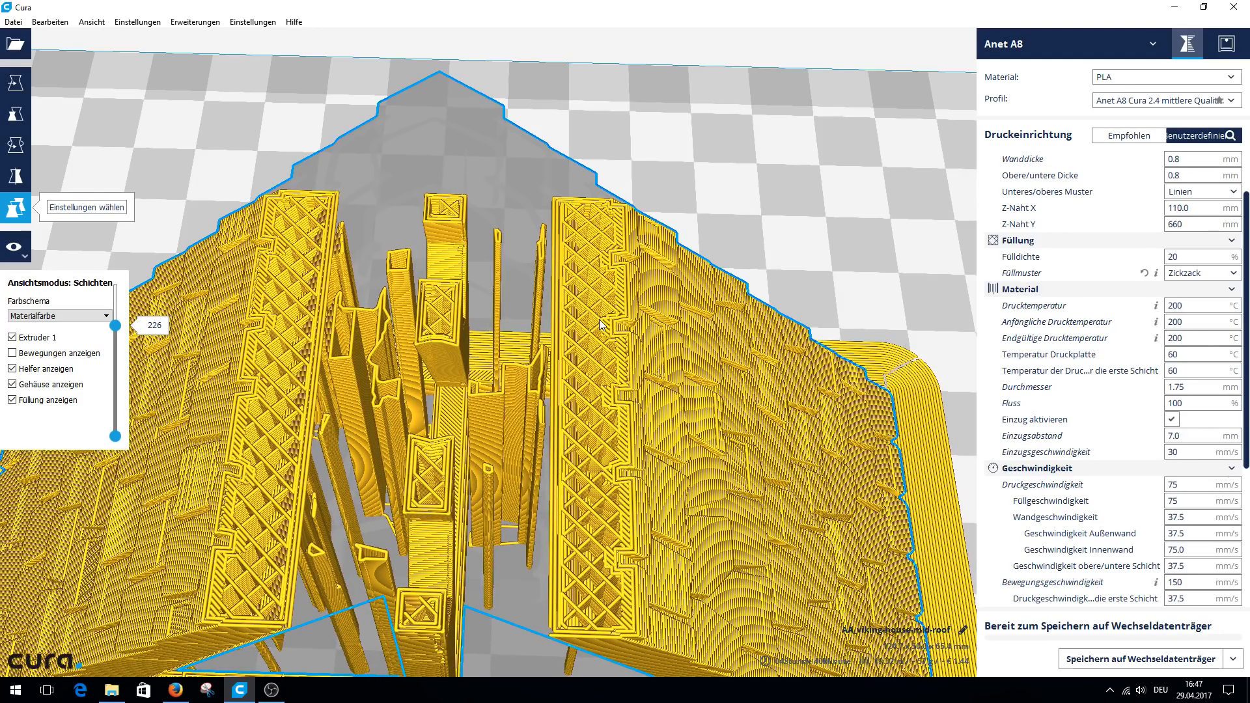
Examine the Drucktemperatur and Anfängliche Drucktemperatur settings in the material section.
{"action": "scroll", "coordinate": [1095, 311], "scroll_direction": "down", "scroll_amount": 2}
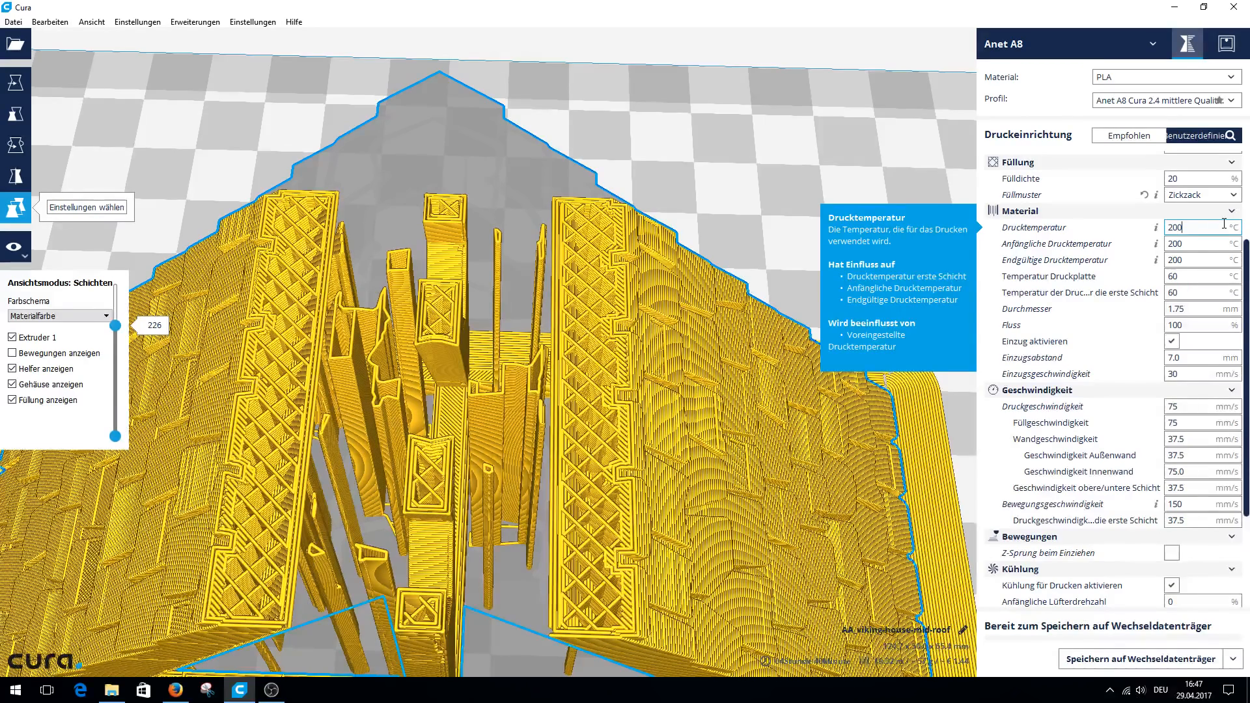
{"action": "mouse_move", "coordinate": [1197, 243]}
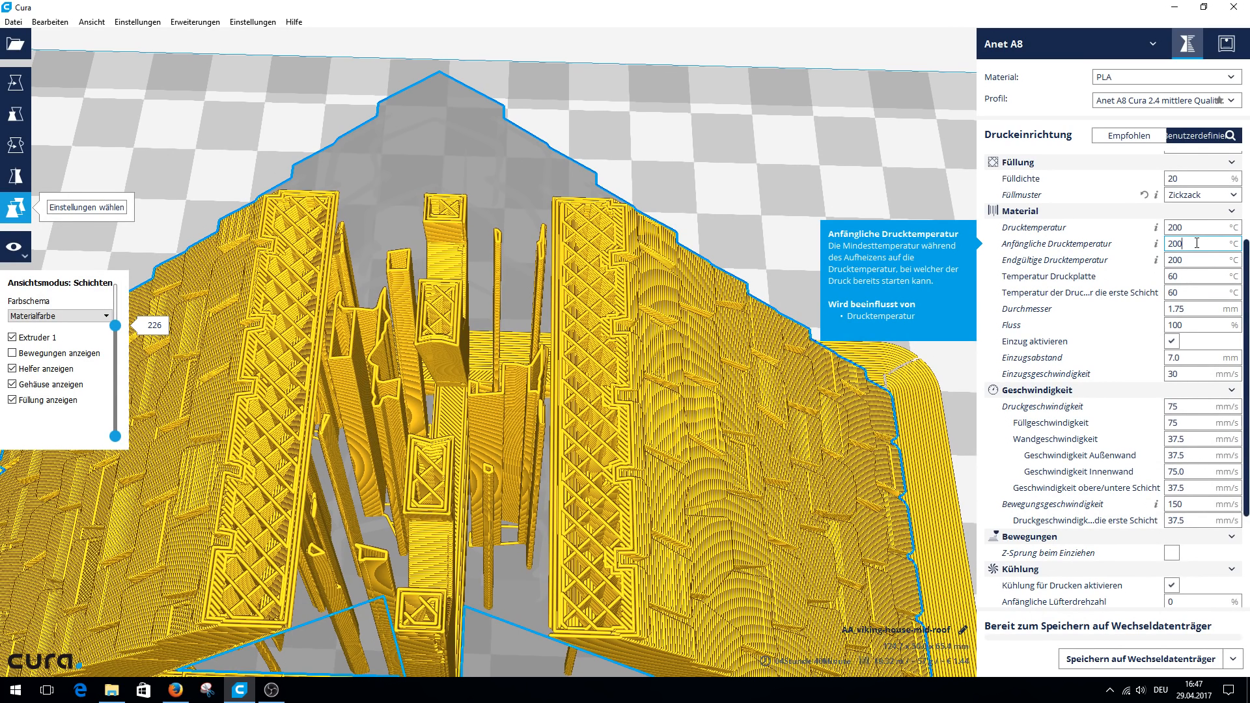
{"action": "left_click", "coordinate": [1196, 243]}
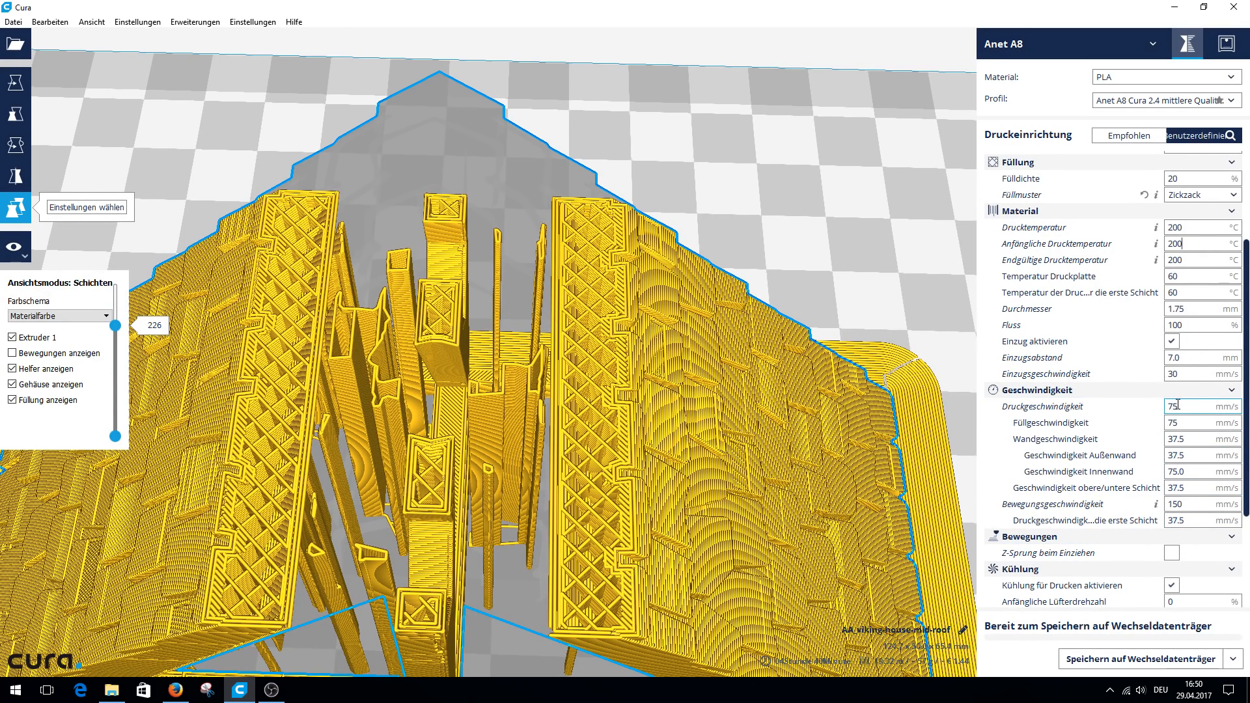
Try a print speed of 80 mm/s and set it back to 75 mm/s.
{"action": "left_click_drag", "start_coordinate": [1180, 406], "coordinate": [1131, 408]}
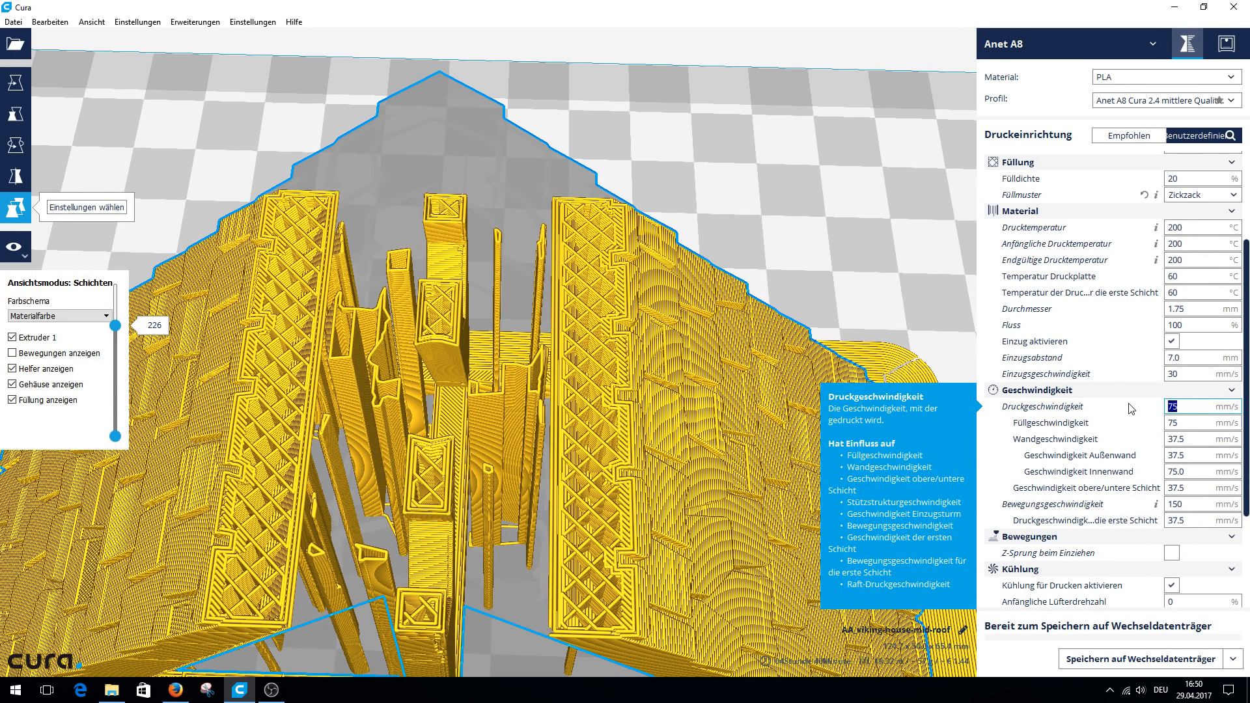
{"action": "type", "text": "80"}
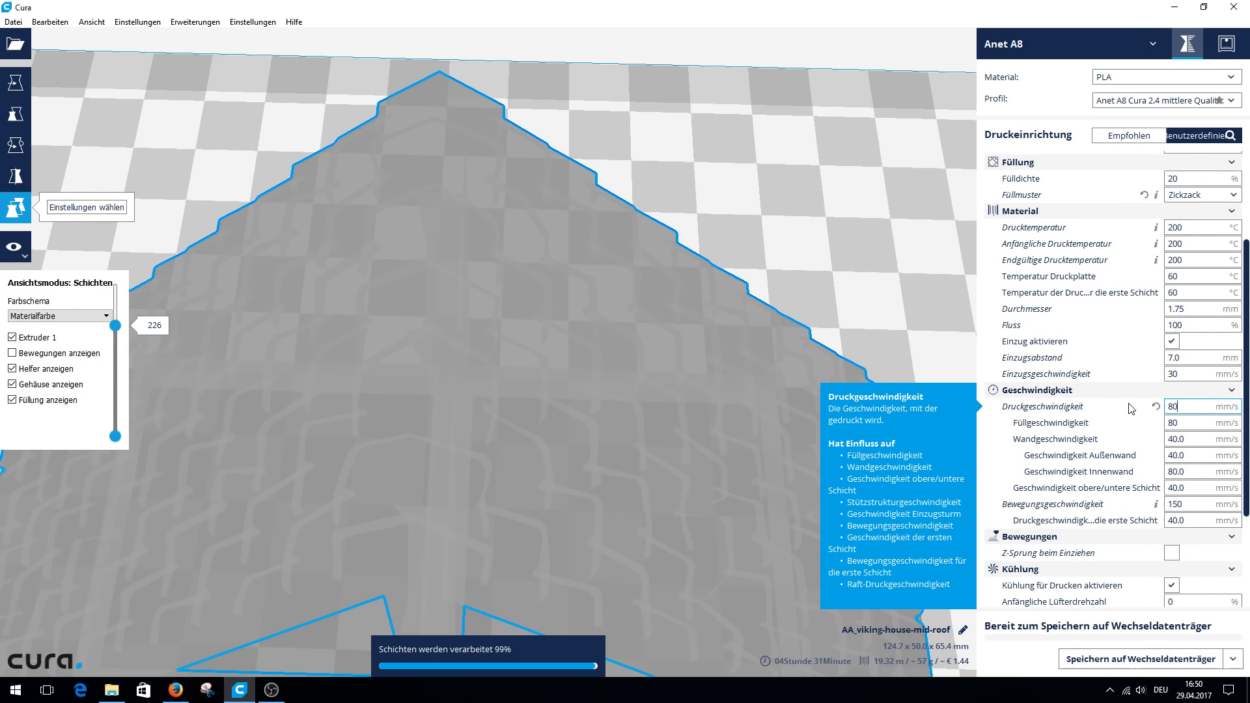
{"action": "key", "text": "BackSpace"}
{"action": "key", "text": "BackSpace"}
{"action": "type", "text": "75"}
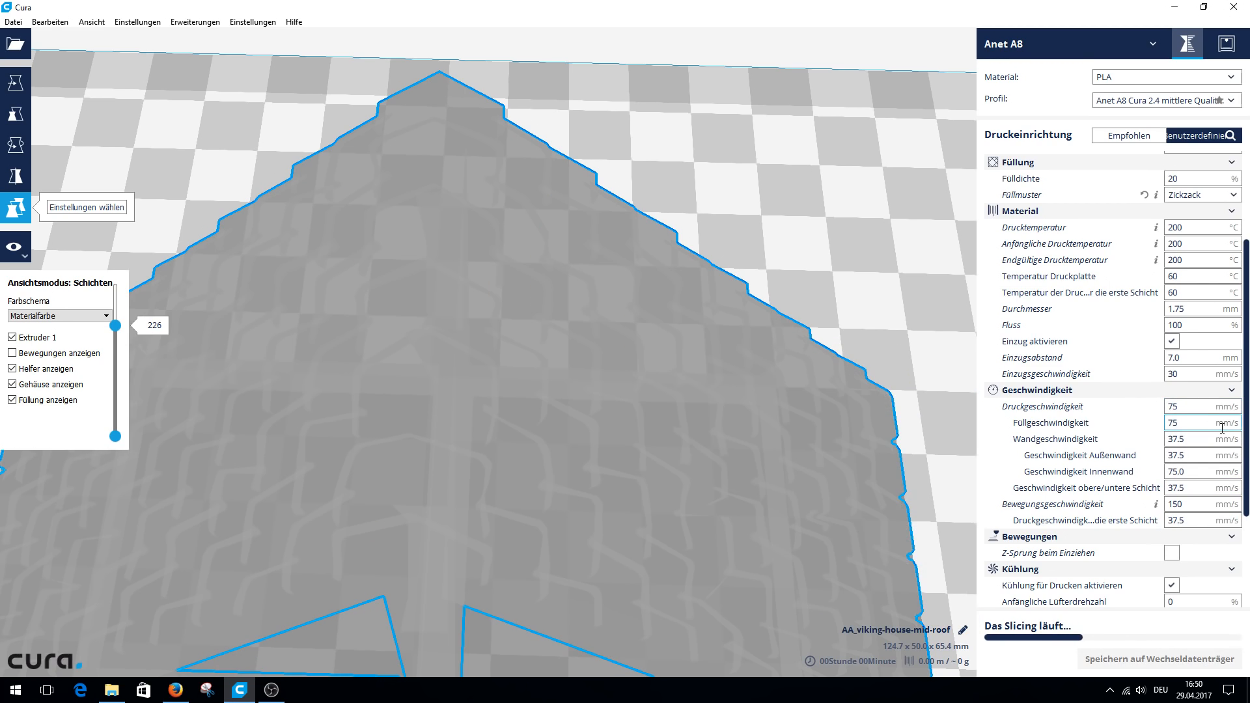
Examine the cooling setting and disable the support structure for the roof.
{"action": "left_click_drag", "start_coordinate": [1247, 440], "coordinate": [1246, 534]}
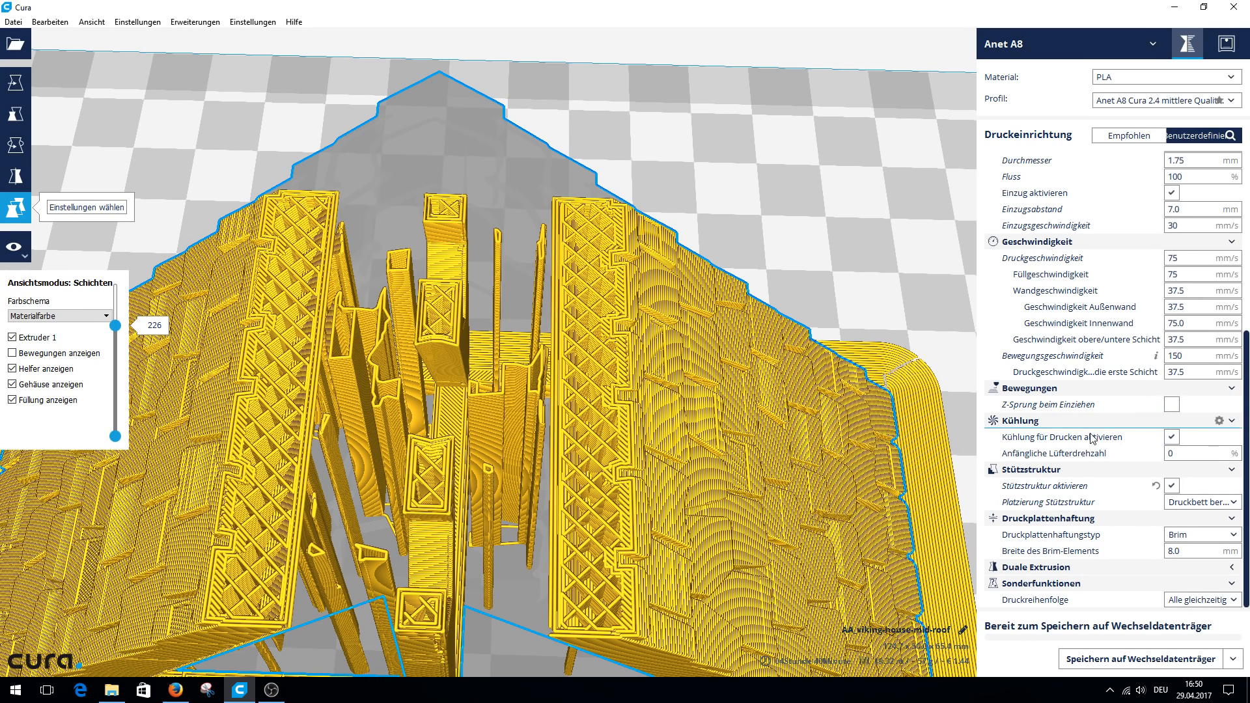
{"action": "mouse_move", "coordinate": [1170, 441]}
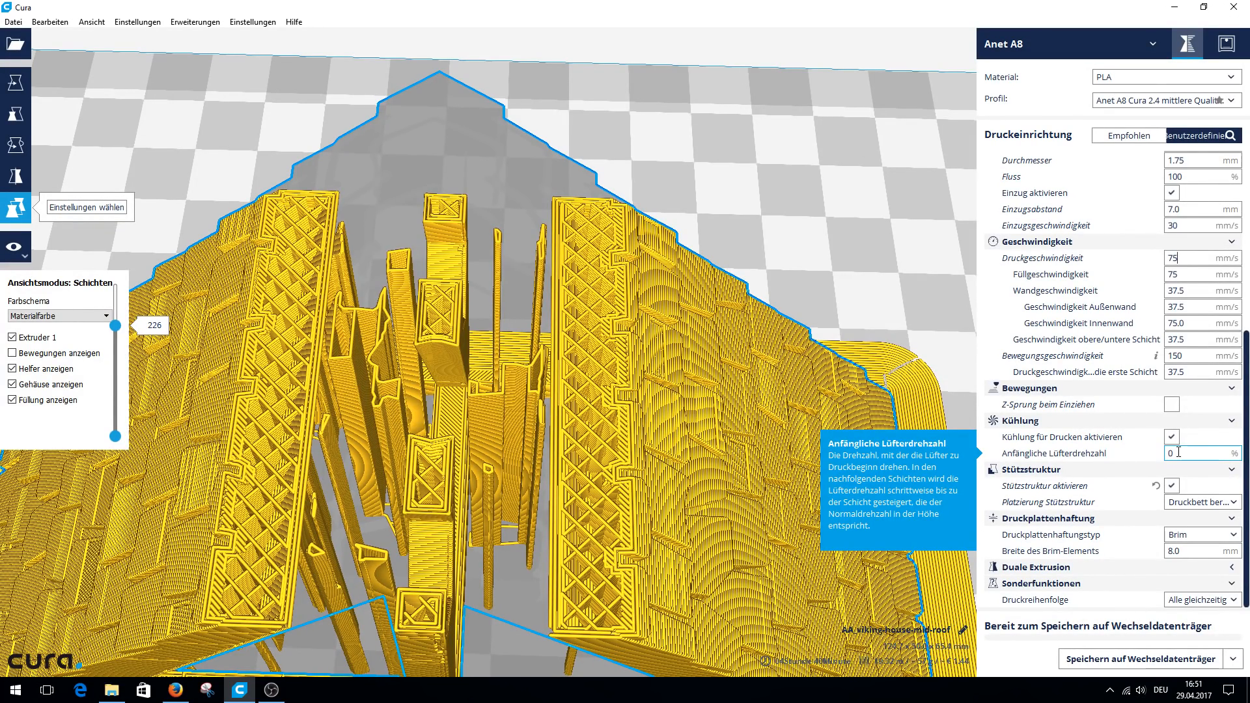
{"action": "left_click", "coordinate": [1172, 485]}
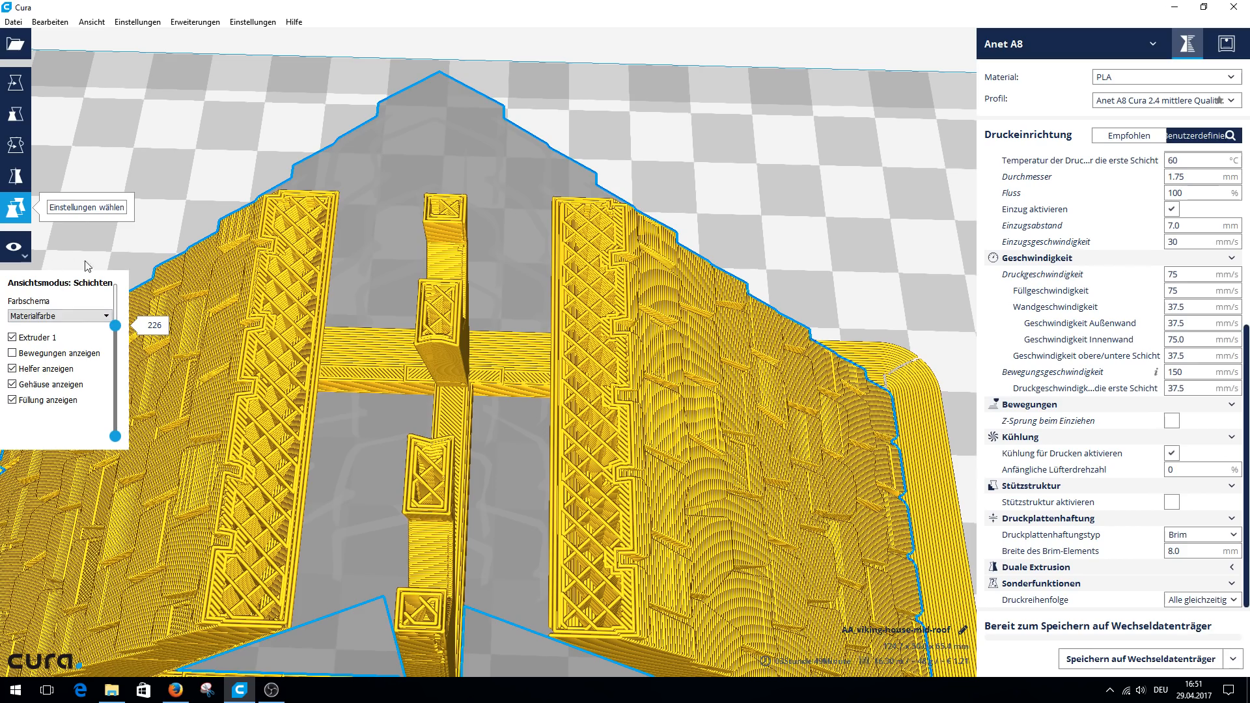
Switch the view mode to X-ray and examine the whole roof on the build plate.
{"action": "left_click", "coordinate": [18, 254]}
{"action": "left_click", "coordinate": [35, 289]}
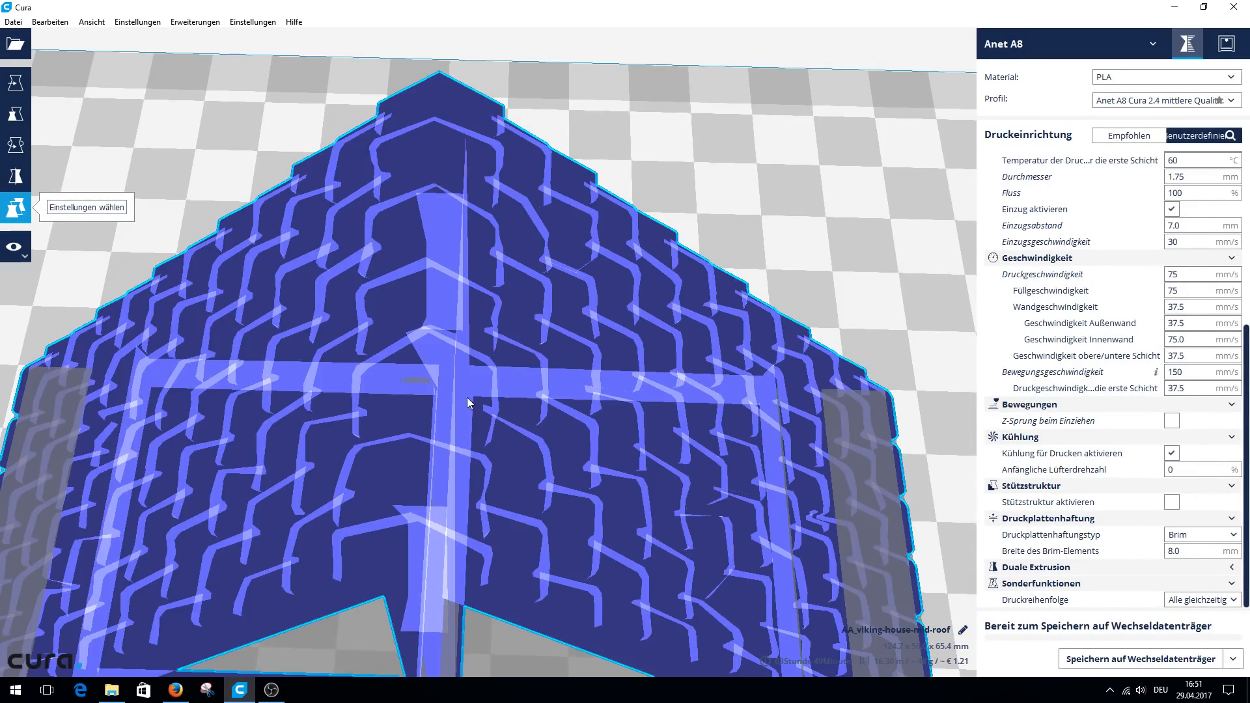
{"action": "scroll", "coordinate": [469, 401], "scroll_direction": "down", "scroll_amount": 5}
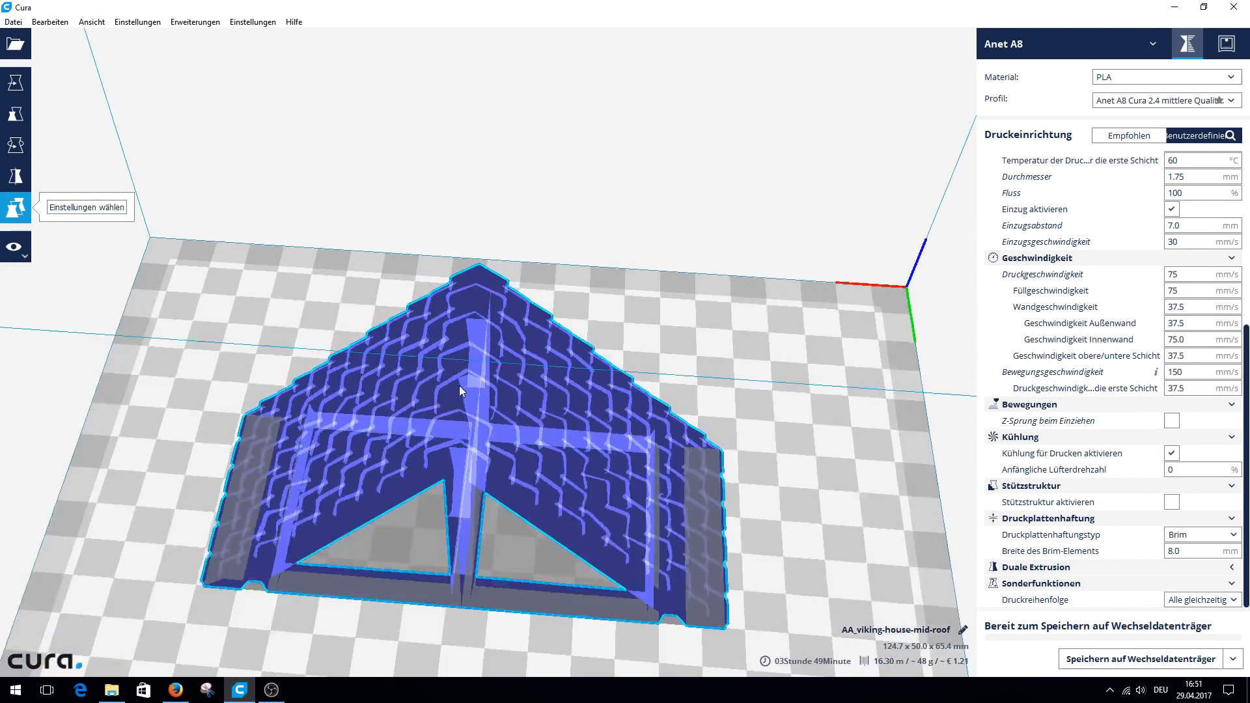
{"action": "scroll", "coordinate": [457, 386], "scroll_direction": "down", "scroll_amount": 5}
{"action": "right_click_drag", "start_coordinate": [457, 386], "coordinate": [475, 431]}
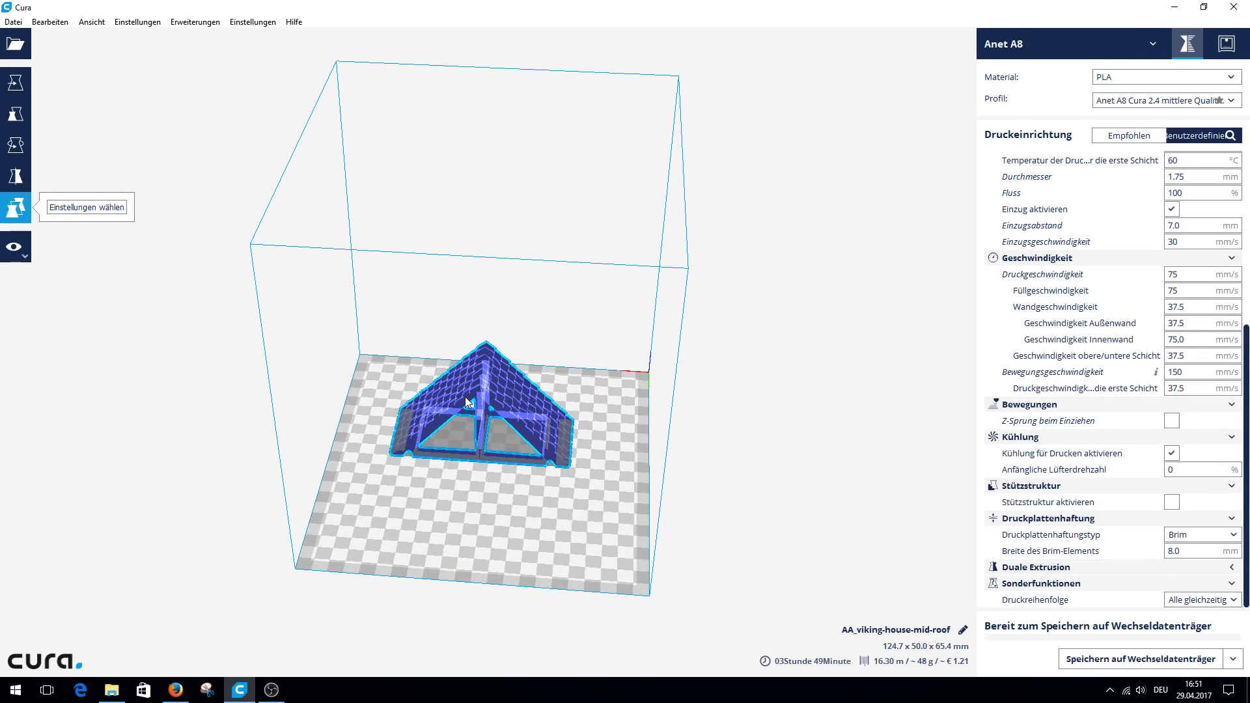
Delete the roof model, load AA_viking-house-front-roof in its place and examine its rear side.
{"action": "key", "text": "Delete"}
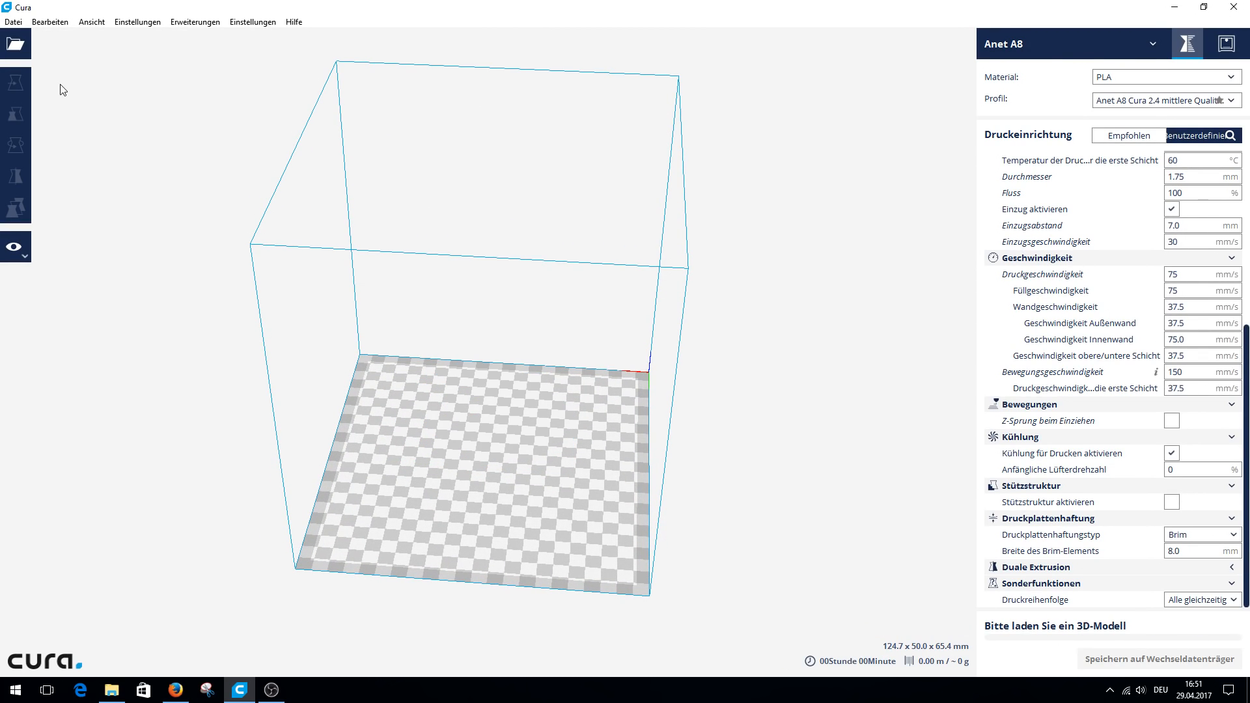
{"action": "key", "text": "ctrl+z"}
{"action": "mouse_move", "coordinate": [521, 451]}
{"action": "right_mouse_down"}
{"action": "mouse_move", "coordinate": [516, 362]}
{"action": "mouse_move", "coordinate": [524, 436]}
{"action": "right_mouse_up"}
{"action": "right_click_drag", "start_coordinate": [533, 537], "coordinate": [643, 464]}
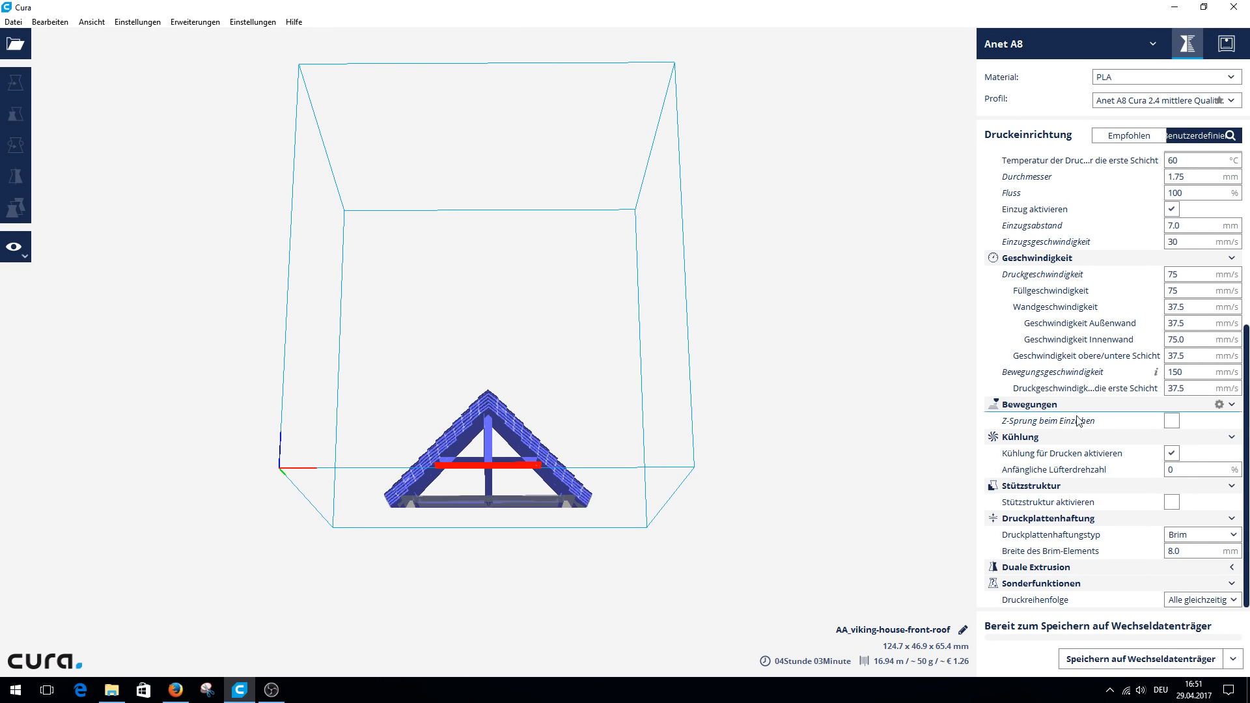
Enable the support structure for the front roof model and switch the view mode to Schichten.
{"action": "left_click", "coordinate": [1172, 502]}
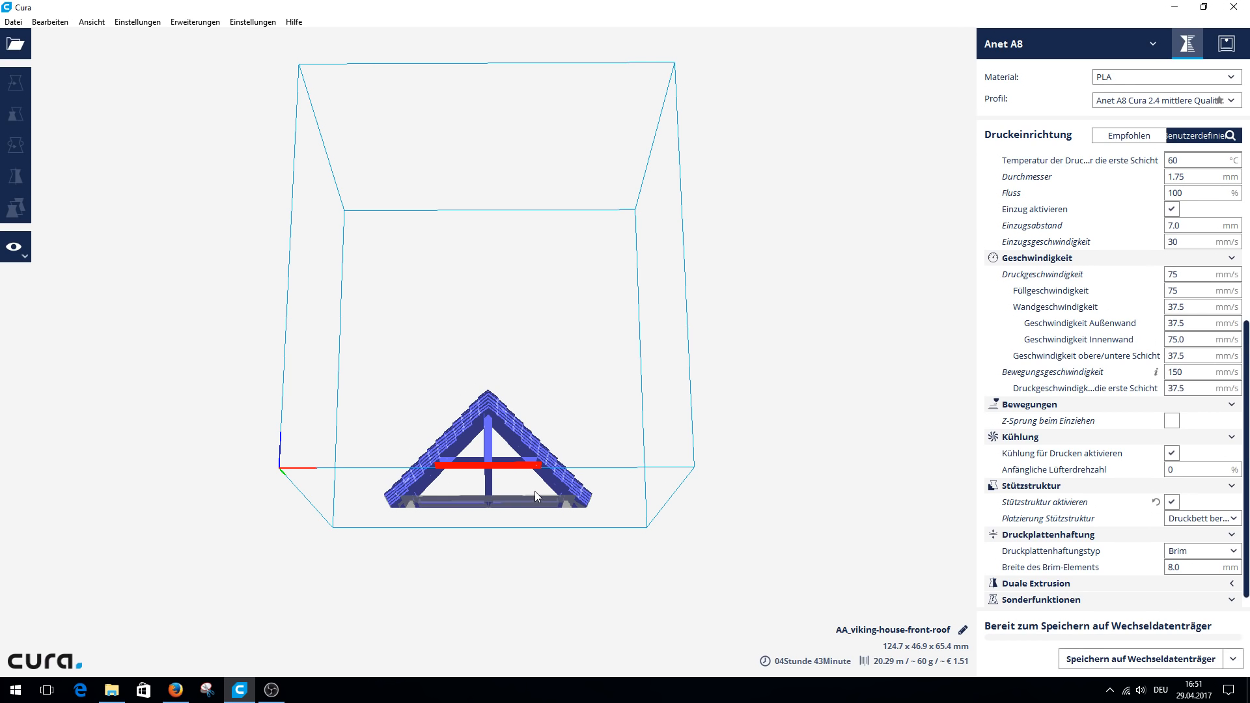
{"action": "left_click", "coordinate": [14, 246]}
{"action": "left_click", "coordinate": [33, 301]}
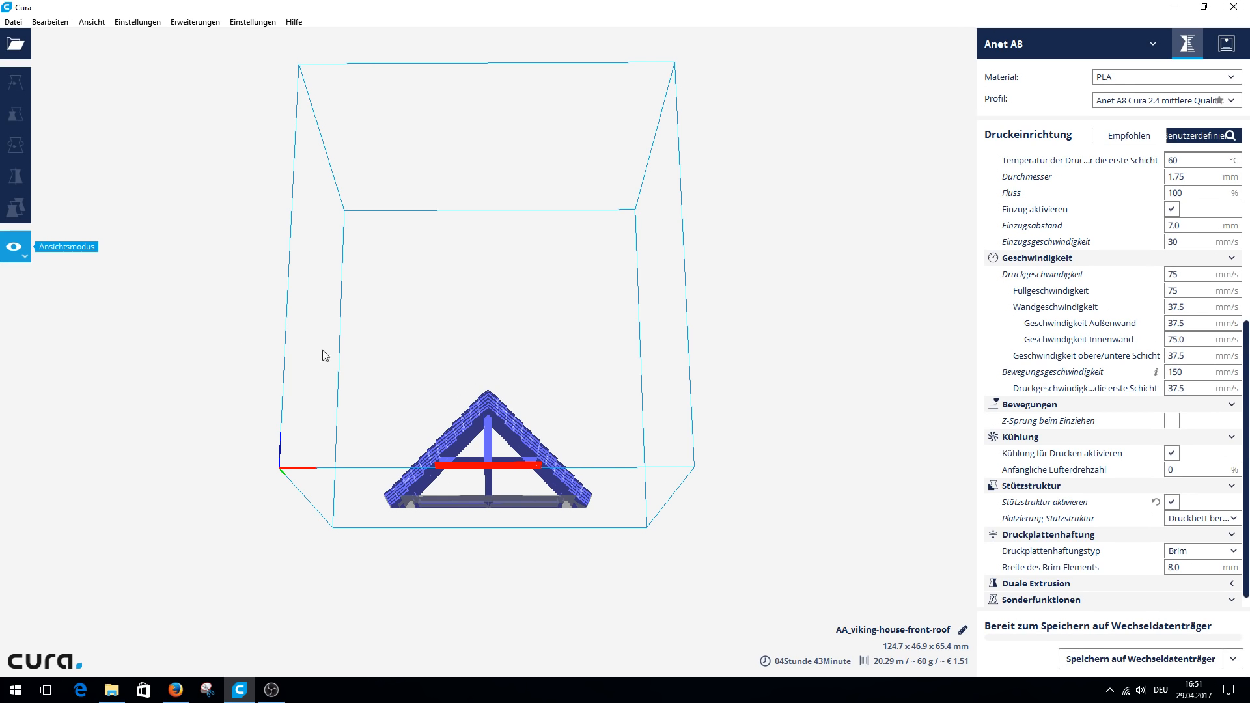
Inspect the sliced front roof with its support structure and centre the model on the build plate.
{"action": "right_click_drag", "start_coordinate": [535, 414], "coordinate": [485, 528]}
{"action": "scroll", "coordinate": [506, 343], "scroll_direction": "up", "scroll_amount": 7}
{"action": "scroll", "coordinate": [542, 417], "scroll_direction": "down", "scroll_amount": 1}
{"action": "scroll", "coordinate": [485, 528], "scroll_direction": "down", "scroll_amount": 4}
{"action": "right_click_drag", "start_coordinate": [558, 502], "coordinate": [490, 514]}
{"action": "right_click", "coordinate": [490, 514]}
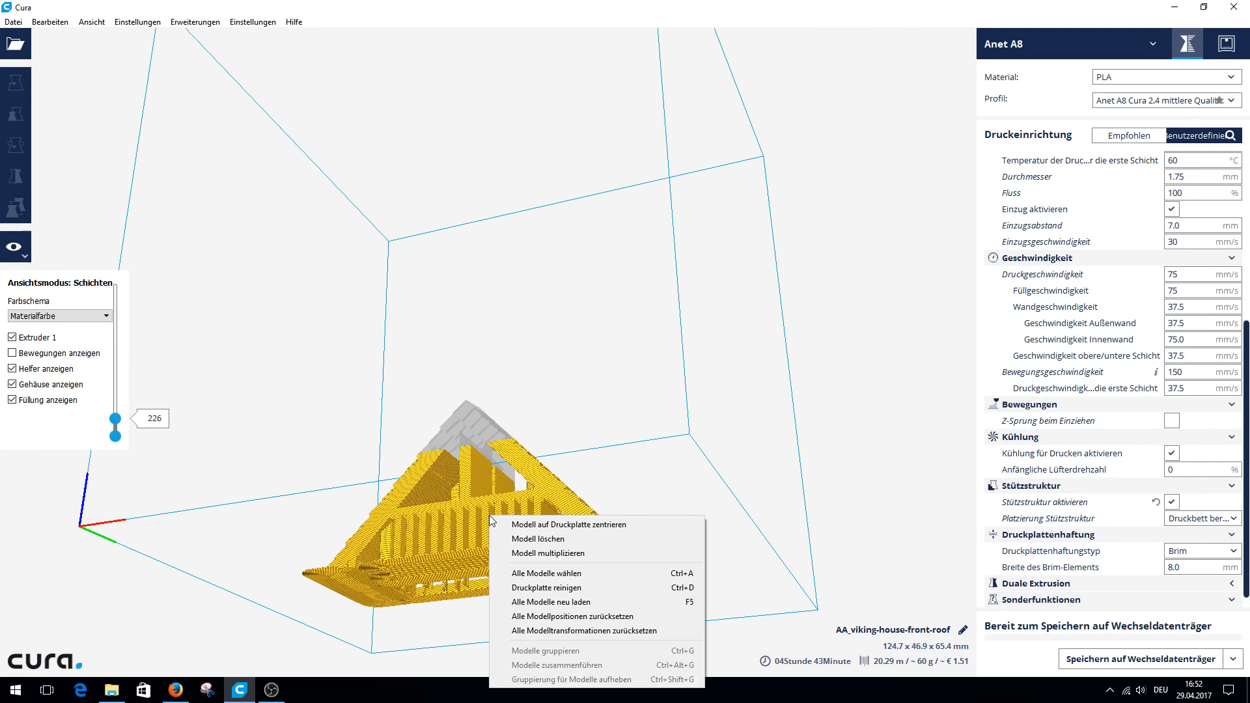
{"action": "left_click", "coordinate": [560, 524]}
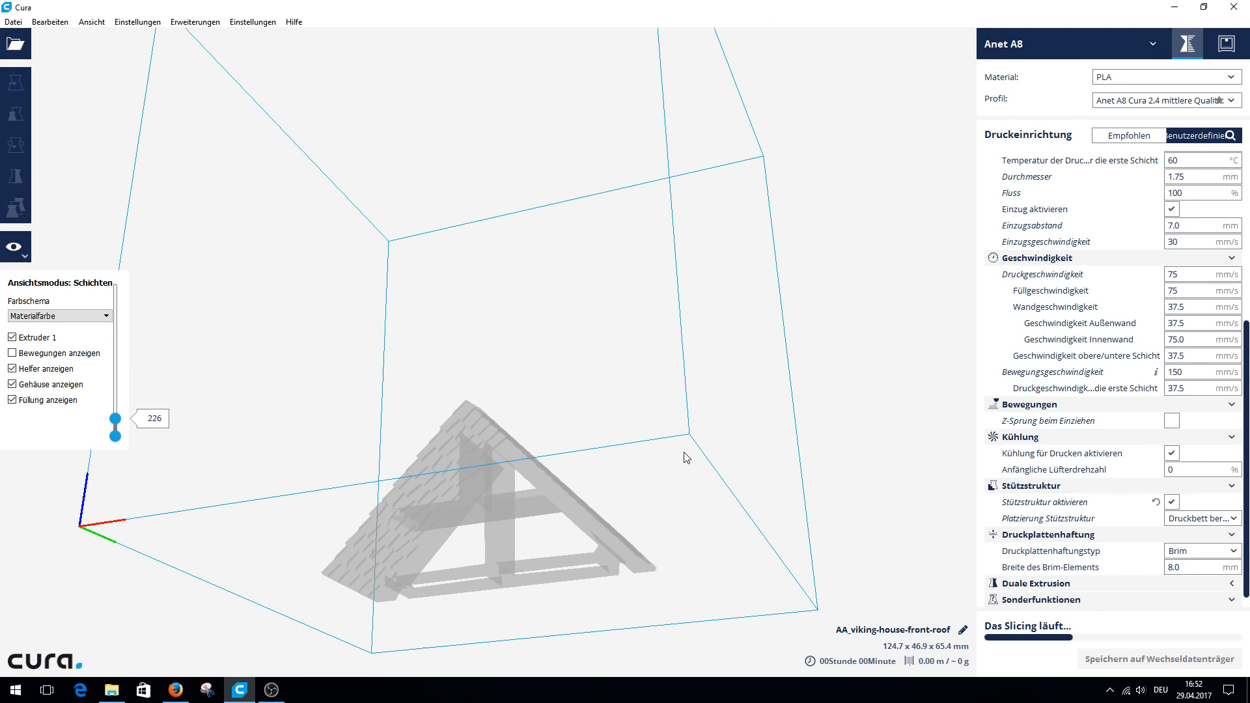
{"action": "scroll", "coordinate": [552, 334], "scroll_direction": "down", "scroll_amount": 2}
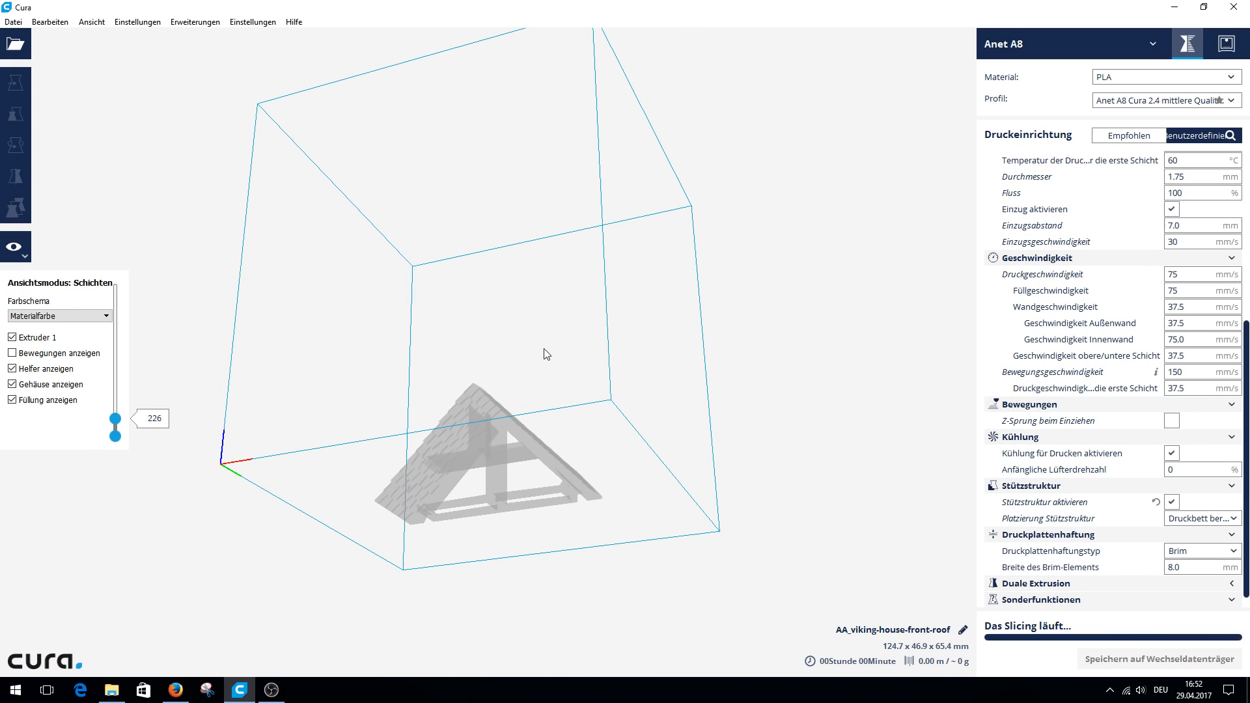
{"action": "right_click_drag", "start_coordinate": [554, 382], "coordinate": [679, 460]}
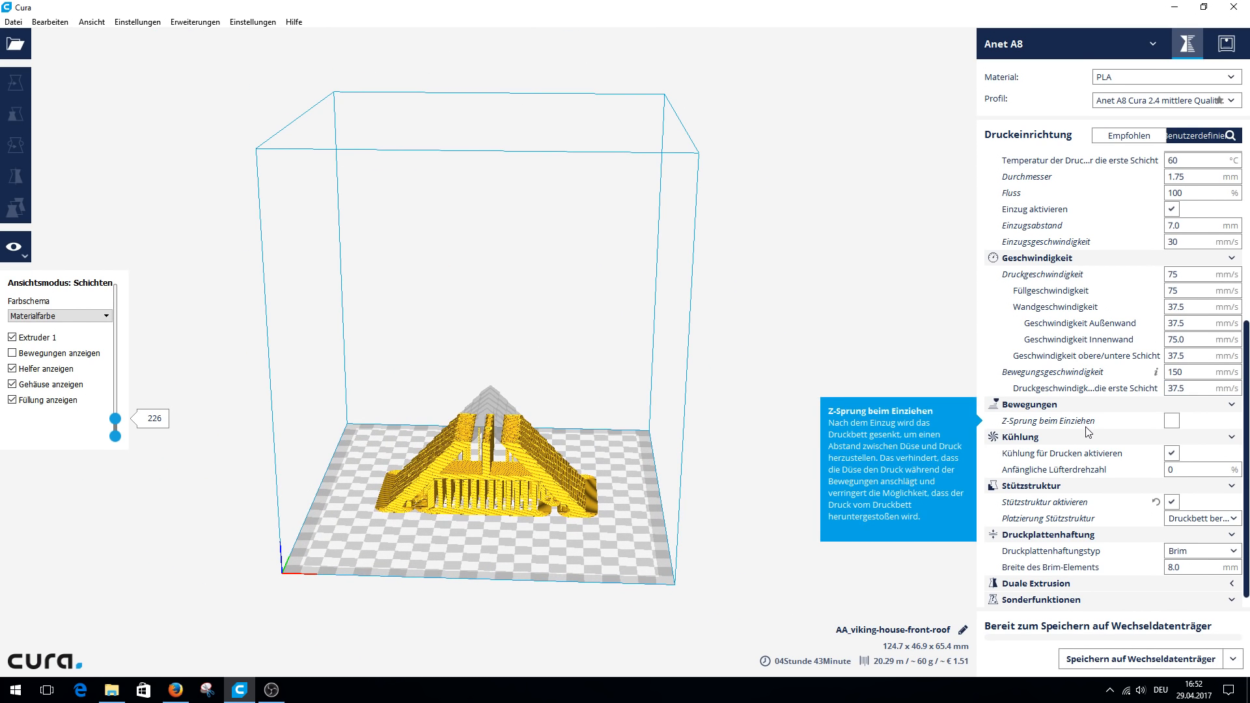
Examine the available options for the support structure placement (Platzierung Stützstruktur).
{"action": "scroll", "coordinate": [1117, 474], "scroll_direction": "down", "scroll_amount": 1}
{"action": "left_click", "coordinate": [1218, 504]}
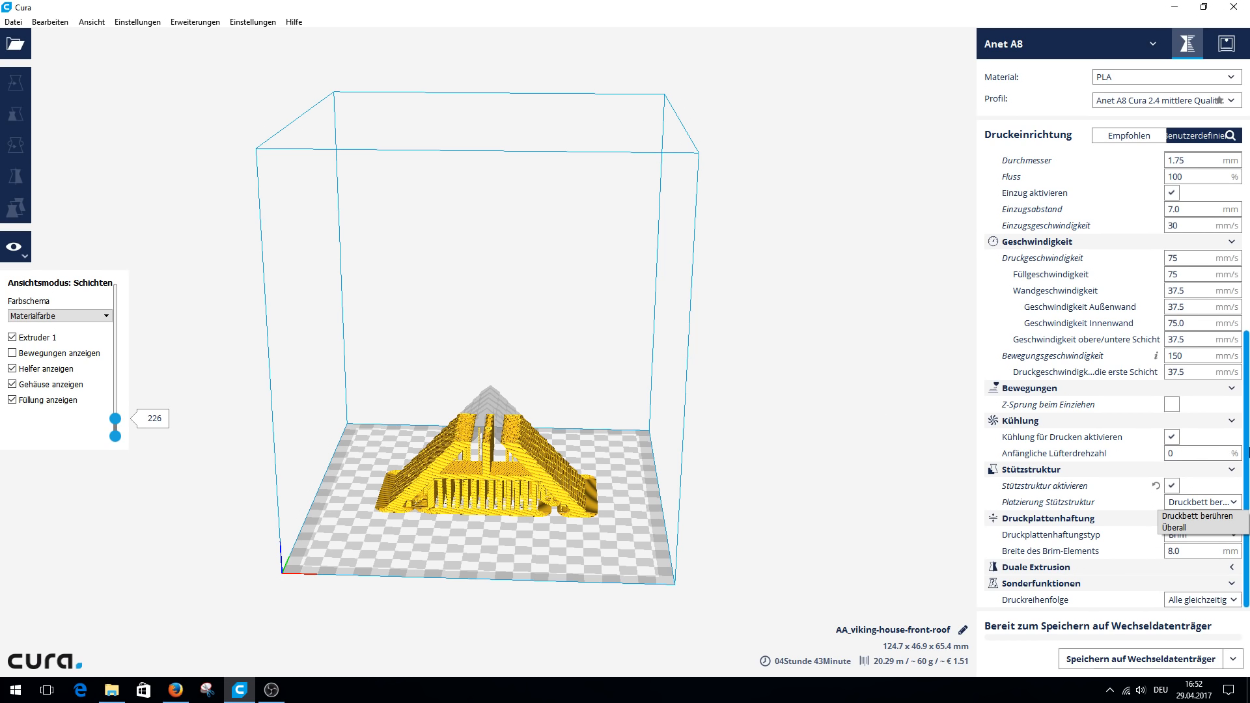
{"action": "left_click", "coordinate": [1246, 454]}
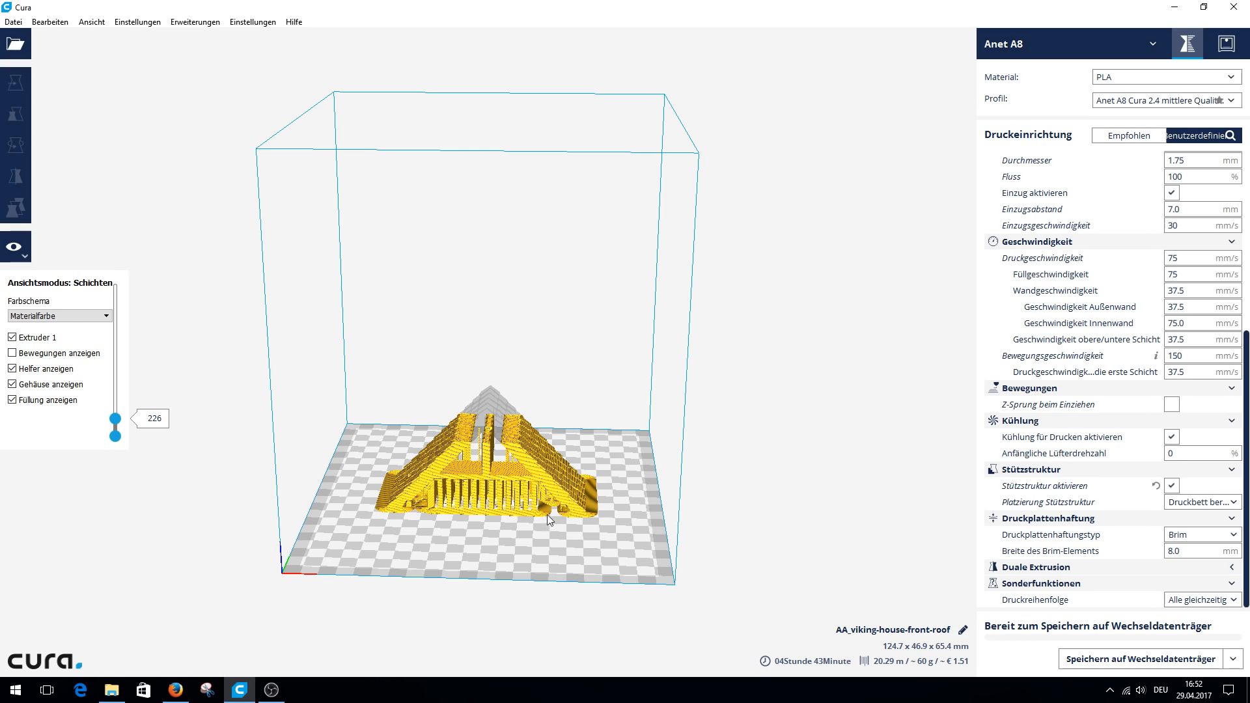
Set the build plate adhesion type to Skirt and examine the outline around the front roof from above.
{"action": "left_click", "coordinate": [1182, 537]}
{"action": "left_click", "coordinate": [1184, 553]}
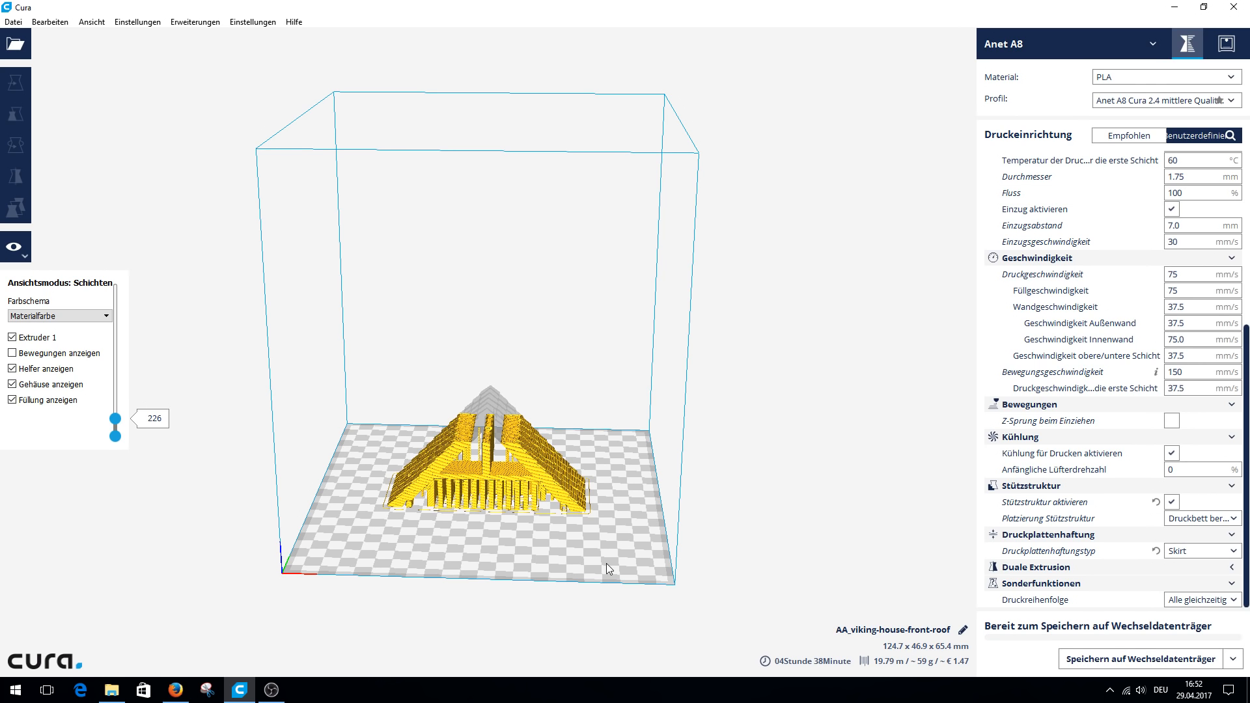
{"action": "right_click", "coordinate": [527, 538]}
{"action": "scroll", "coordinate": [539, 518], "scroll_direction": "up", "scroll_amount": 5}
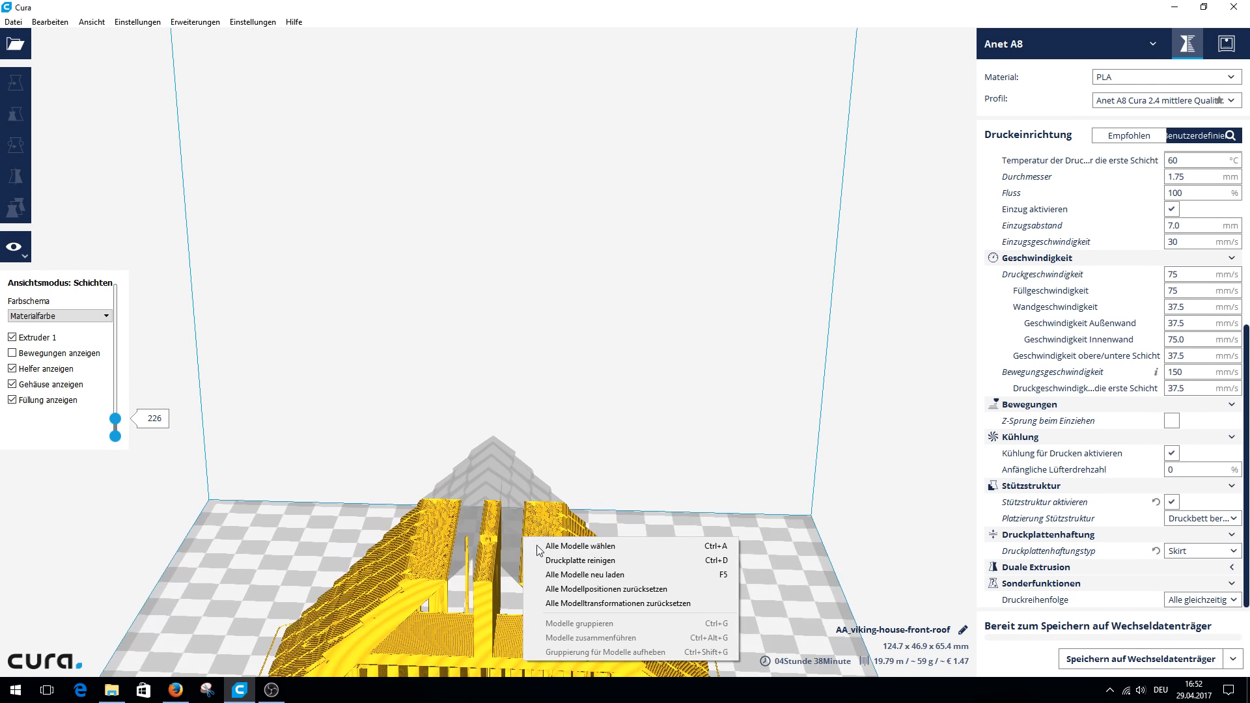
{"action": "left_click", "coordinate": [657, 407]}
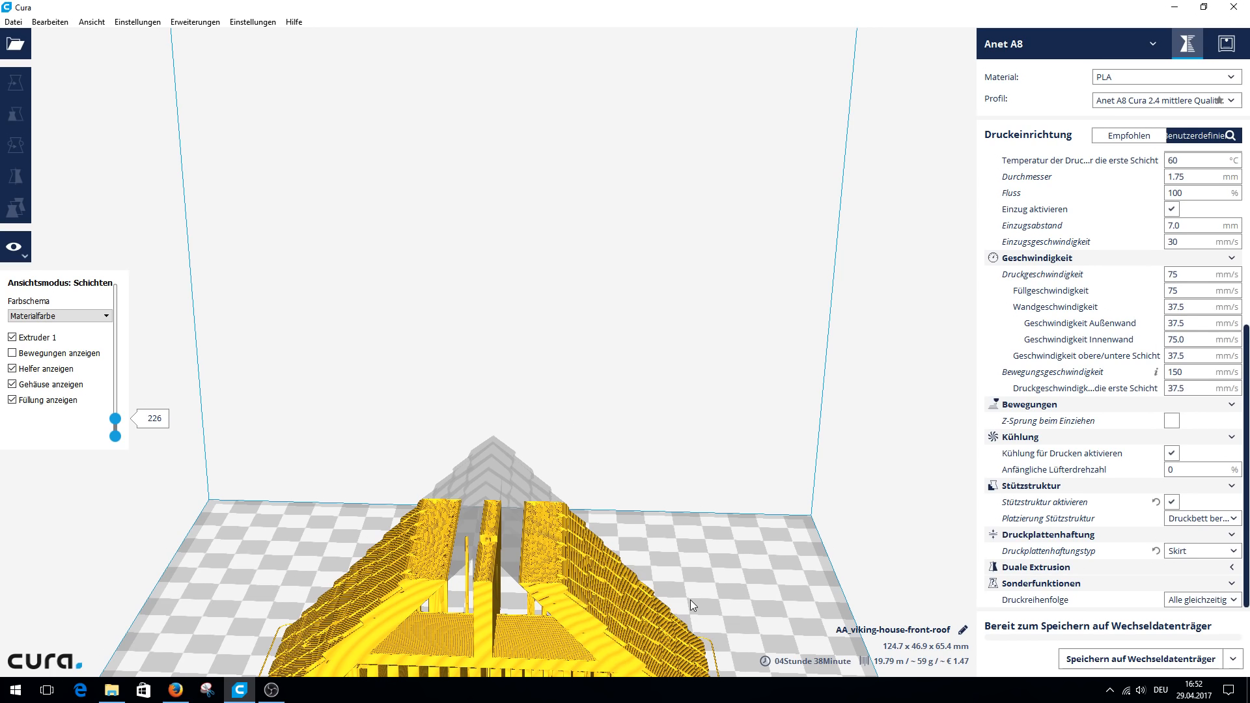
{"action": "right_click_drag", "start_coordinate": [690, 600], "coordinate": [689, 592]}
{"action": "right_click_drag", "start_coordinate": [592, 336], "coordinate": [609, 548]}
{"action": "scroll", "coordinate": [610, 548], "scroll_direction": "up", "scroll_amount": 3}
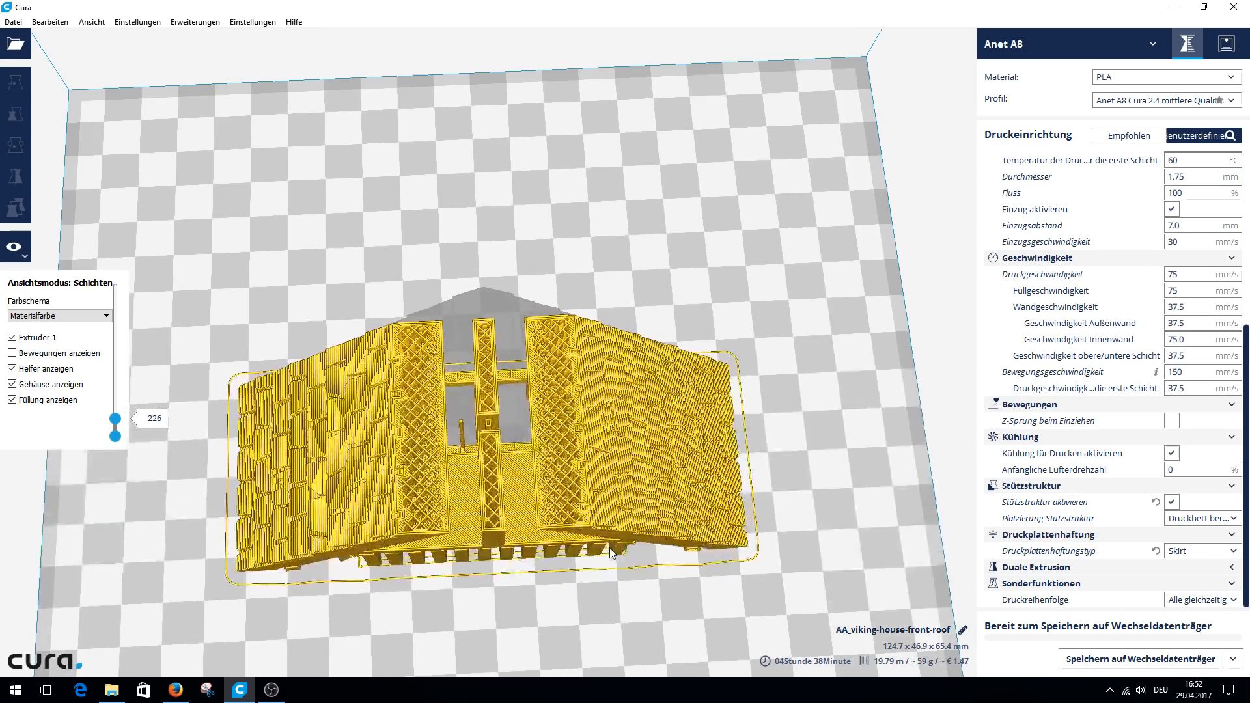
{"action": "scroll", "coordinate": [609, 548], "scroll_direction": "up", "scroll_amount": 2}
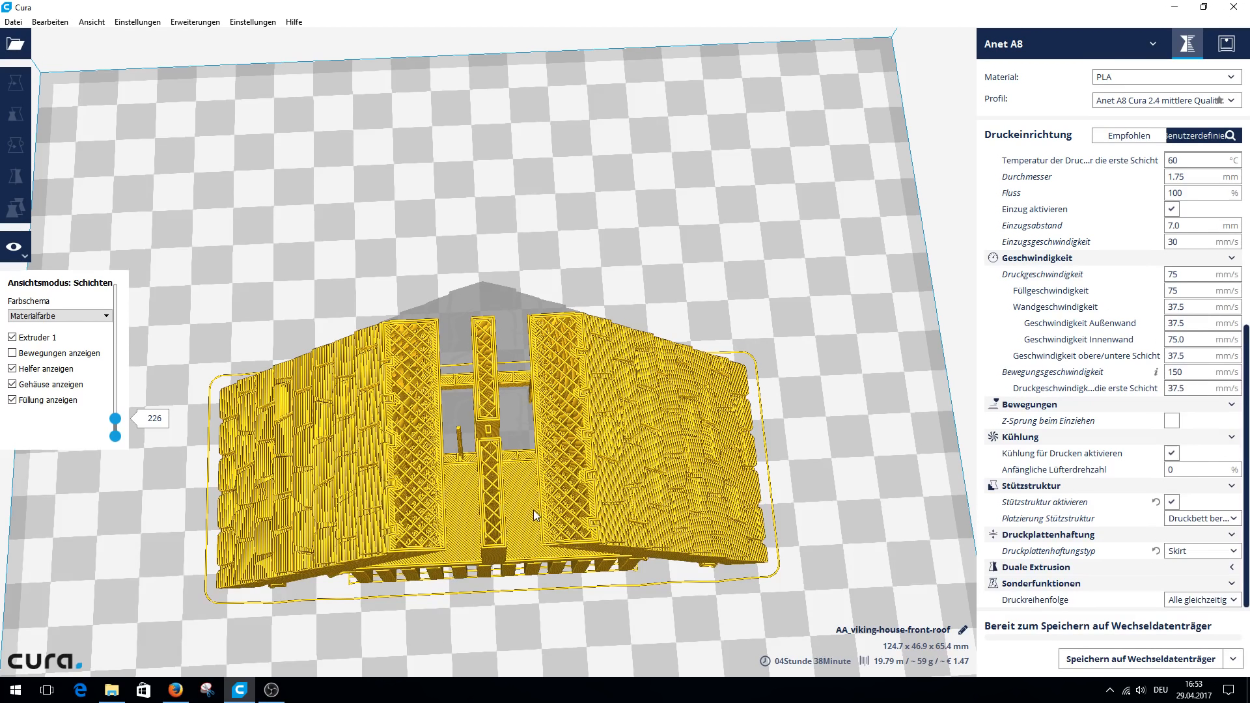
Change the build plate adhesion type to Brim and examine it around the front roof from above.
{"action": "left_click", "coordinate": [1189, 551]}
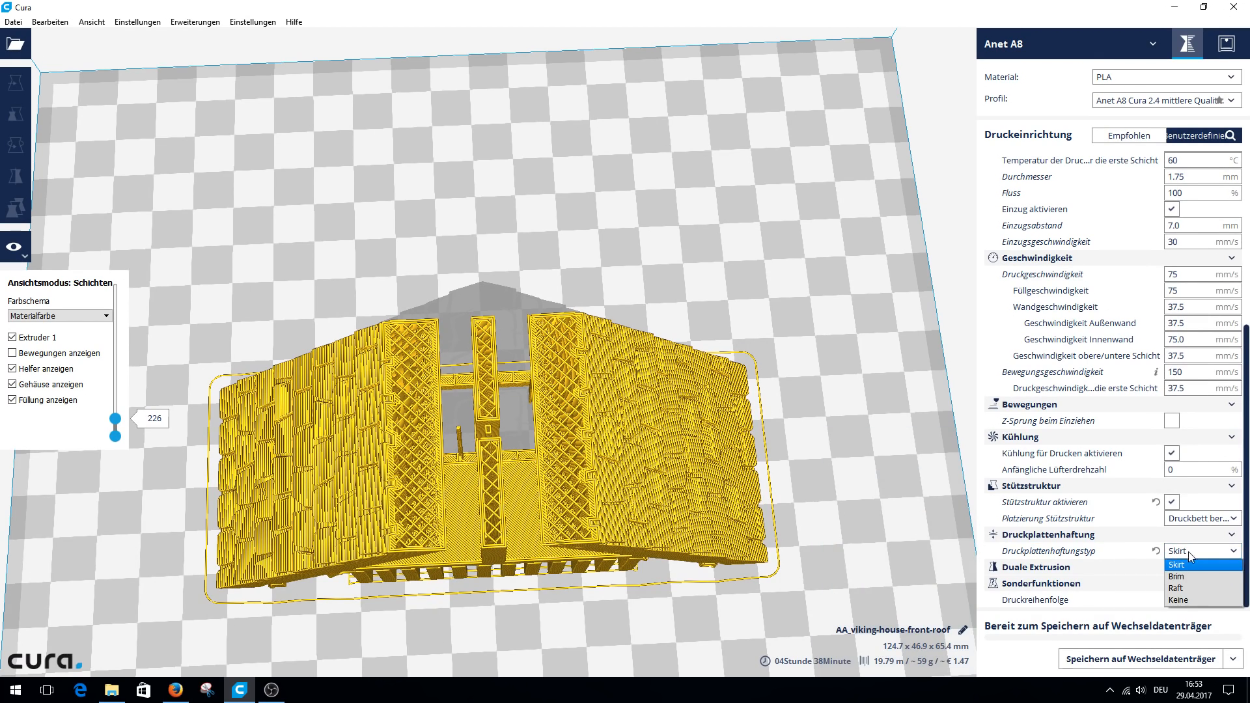
{"action": "left_click", "coordinate": [1183, 578]}
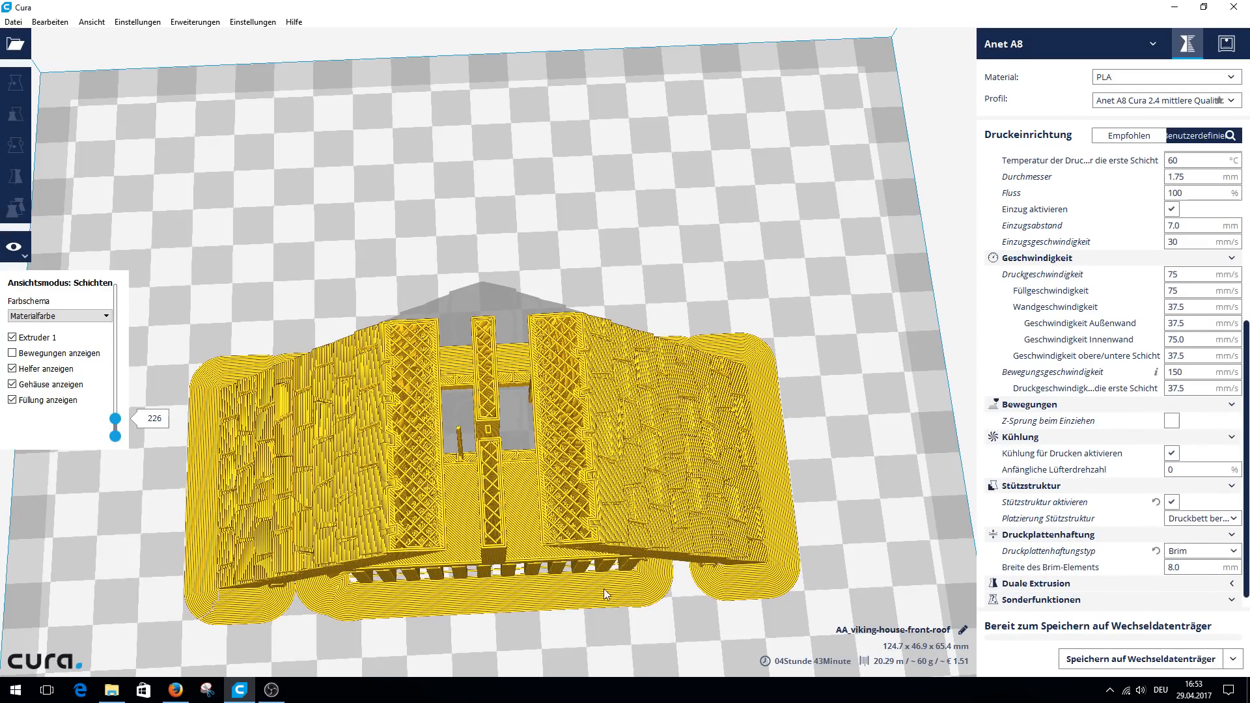
{"action": "mouse_move", "coordinate": [462, 542]}
{"action": "right_mouse_down"}
{"action": "mouse_move", "coordinate": [448, 452]}
{"action": "mouse_move", "coordinate": [448, 554]}
{"action": "right_mouse_up"}
{"action": "scroll", "coordinate": [448, 554], "scroll_direction": "down", "scroll_amount": 2}
{"action": "scroll", "coordinate": [448, 554], "scroll_direction": "up", "scroll_amount": 4}
{"action": "scroll", "coordinate": [448, 553], "scroll_direction": "down", "scroll_amount": 2}
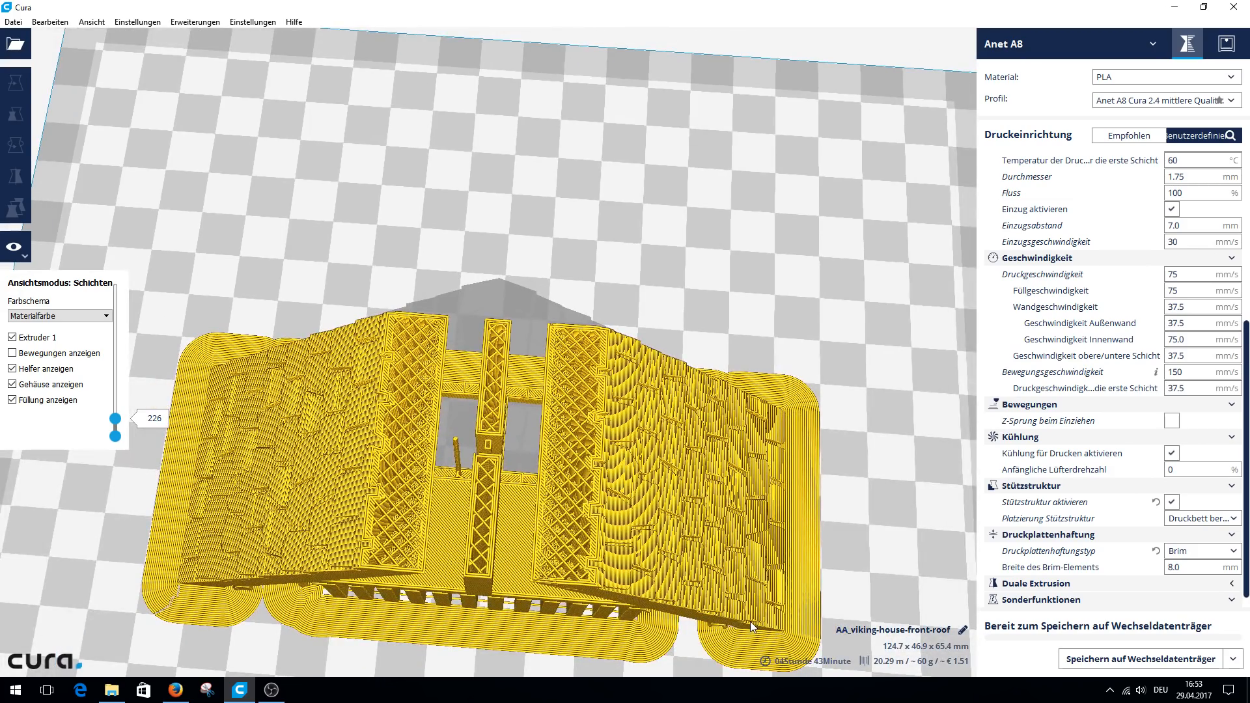
Examine the brim from underneath the model and set the brim width to 4 mm.
{"action": "right_click_drag", "start_coordinate": [553, 527], "coordinate": [560, 232]}
{"action": "scroll", "coordinate": [560, 232], "scroll_direction": "down", "scroll_amount": 4}
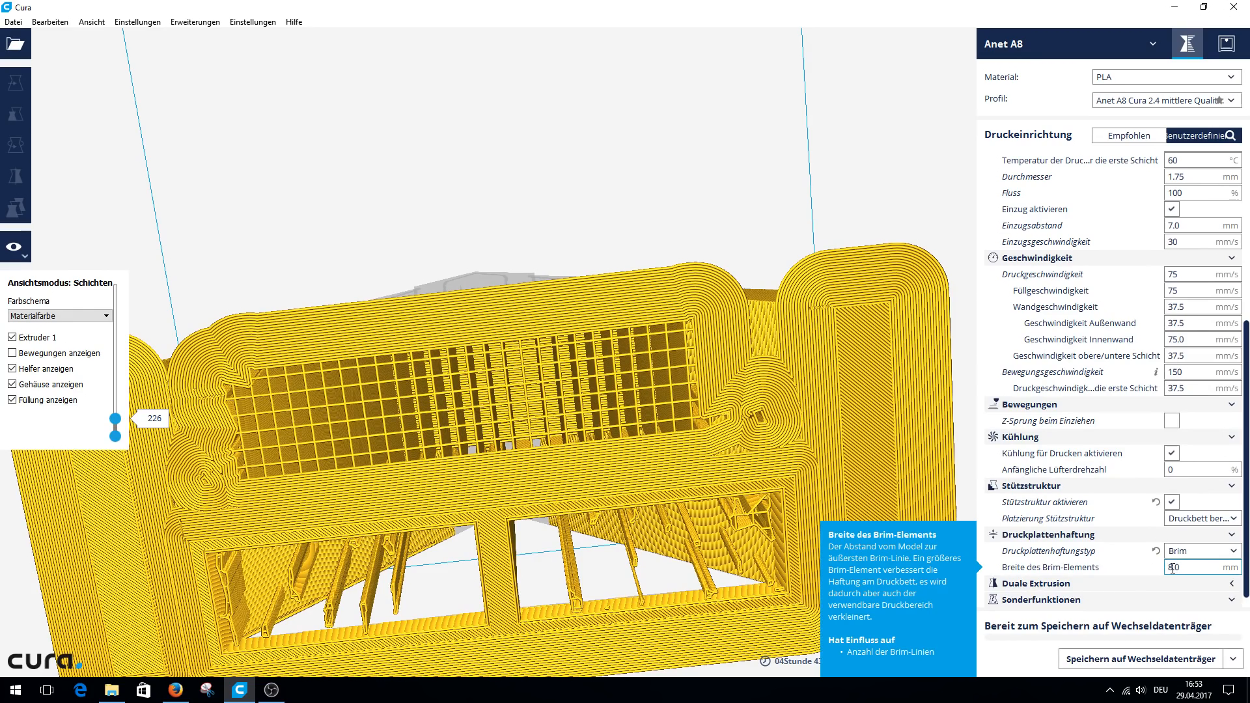
{"action": "key", "text": "BackSpace"}
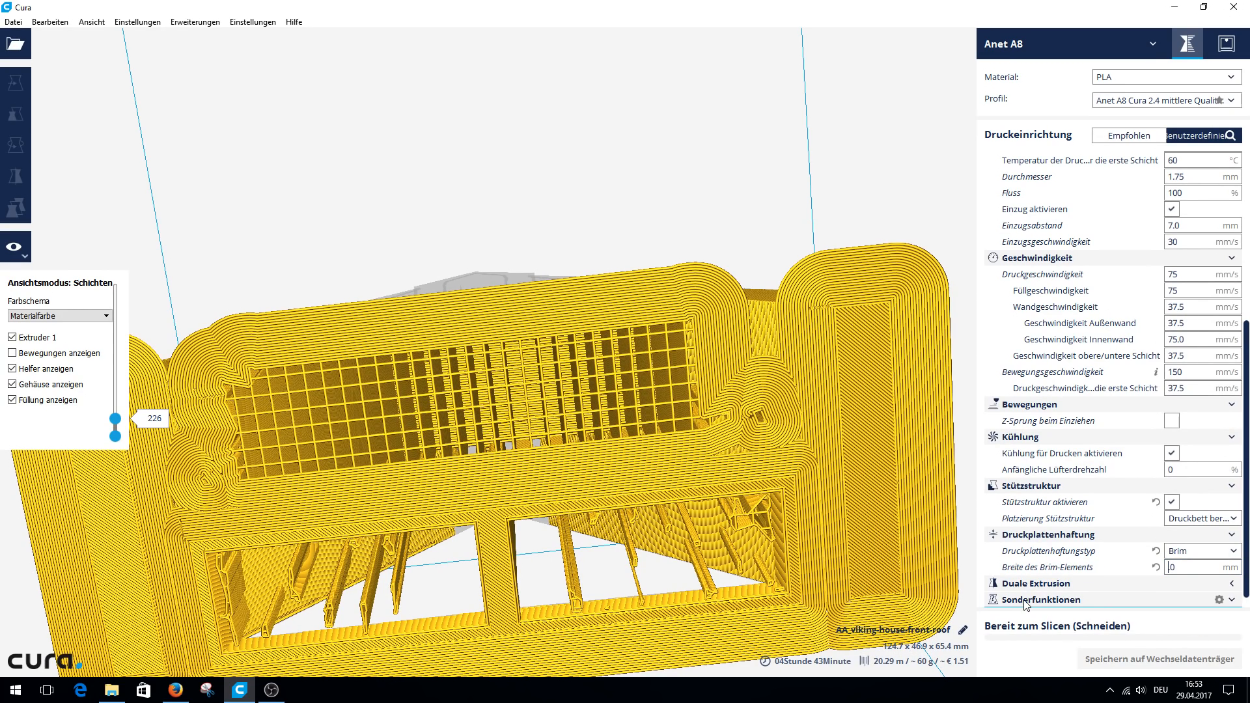
{"action": "type", "text": "4"}
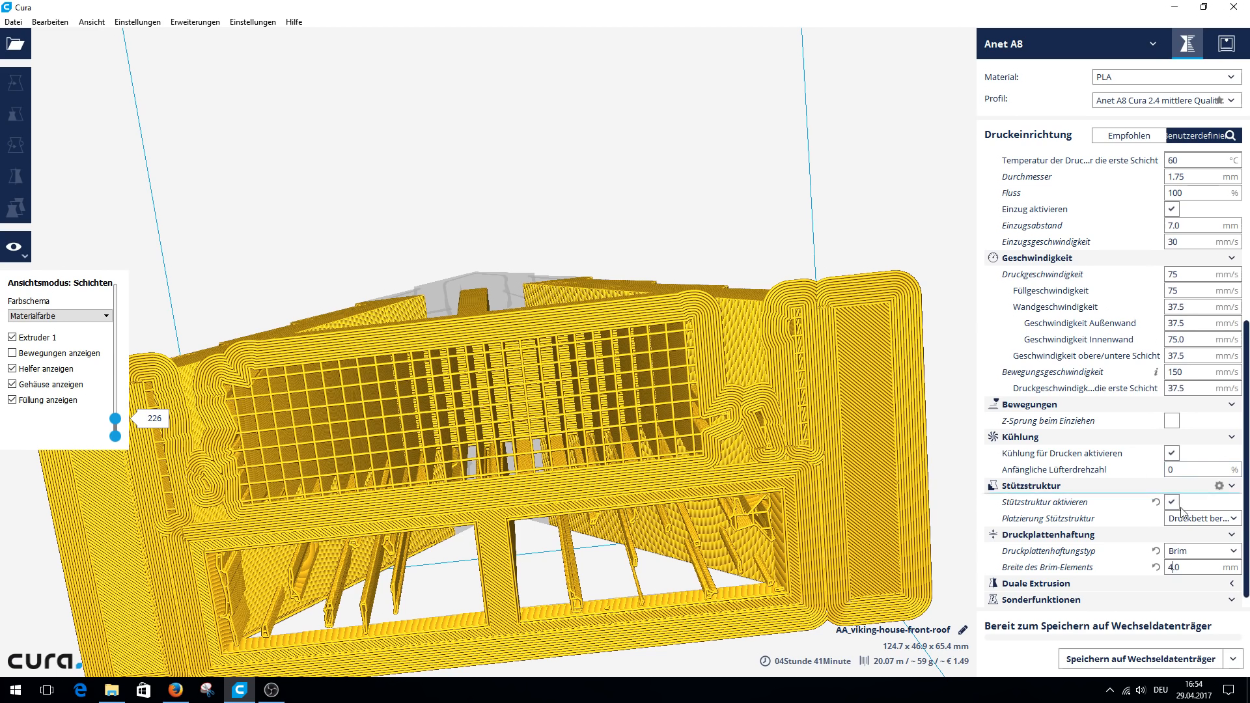
Change the build plate adhesion type to Raft and examine the raft from below and from the front.
{"action": "left_click", "coordinate": [1203, 551]}
{"action": "left_click", "coordinate": [1193, 588]}
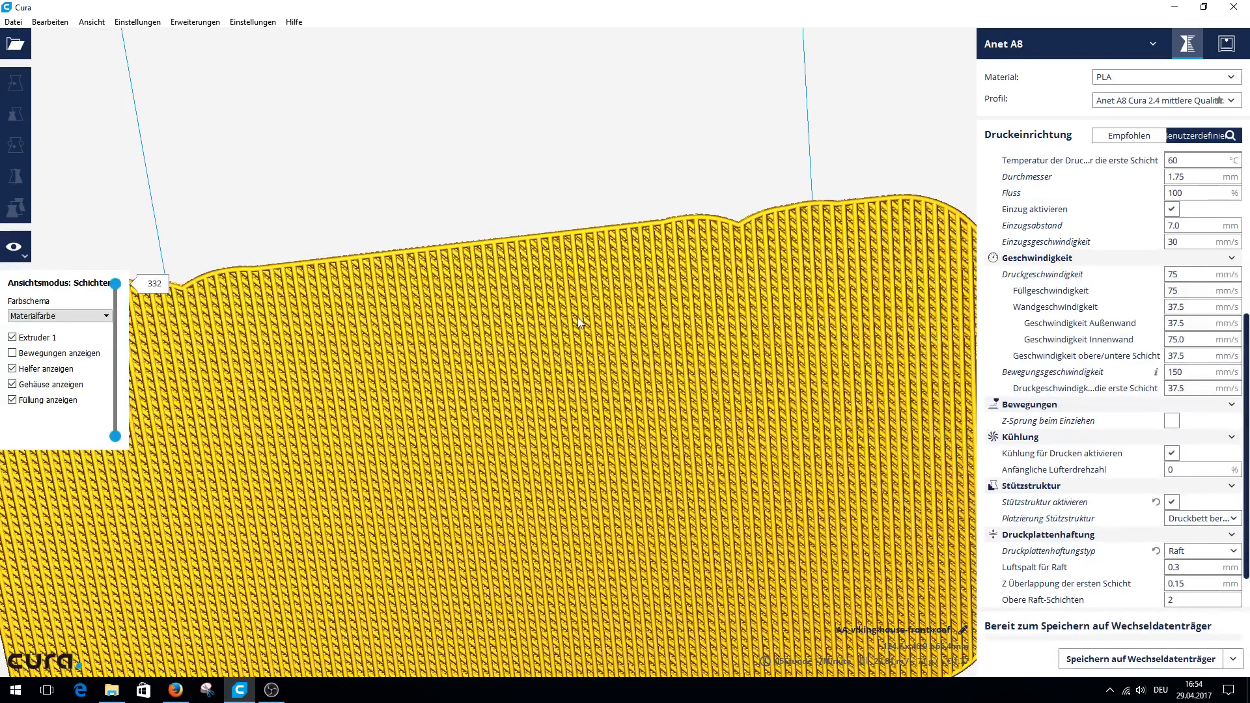
{"action": "scroll", "coordinate": [577, 315], "scroll_direction": "down", "scroll_amount": 5}
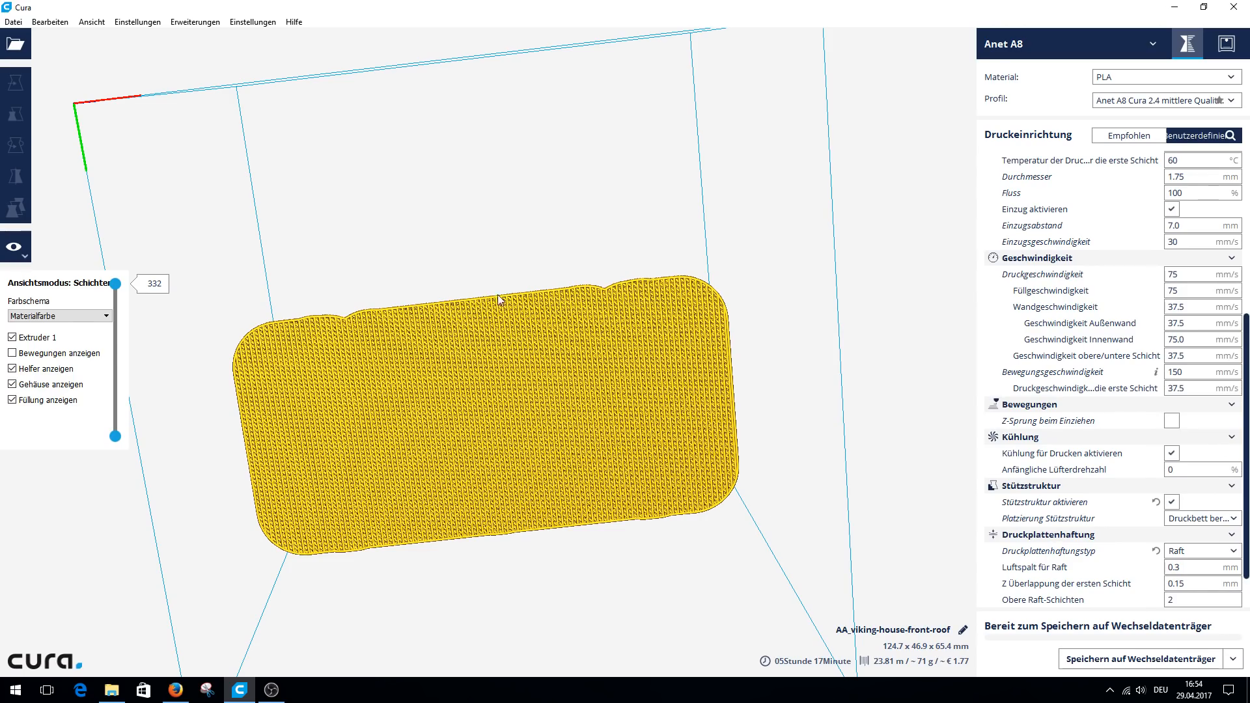
{"action": "right_click_drag", "start_coordinate": [595, 395], "coordinate": [604, 557]}
{"action": "scroll", "coordinate": [557, 624], "scroll_direction": "up", "scroll_amount": 3}
{"action": "scroll", "coordinate": [558, 624], "scroll_direction": "down", "scroll_amount": 3}
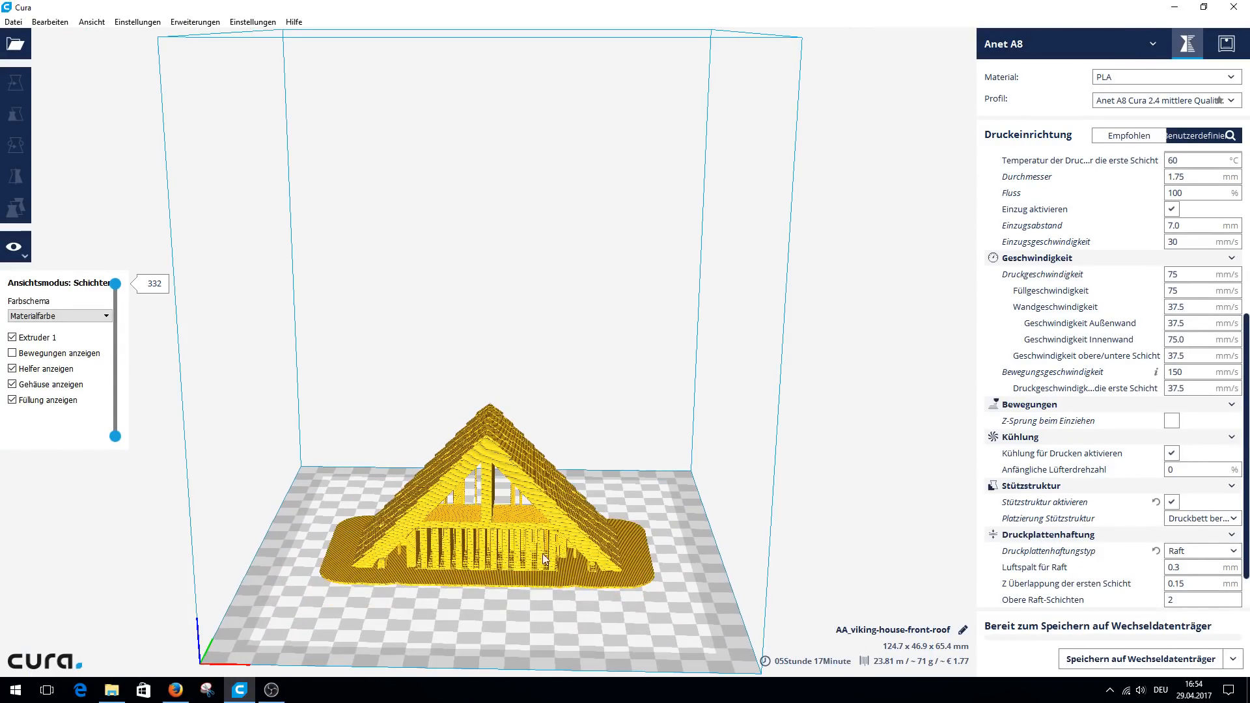
{"action": "right_click_drag", "start_coordinate": [550, 546], "coordinate": [568, 589]}
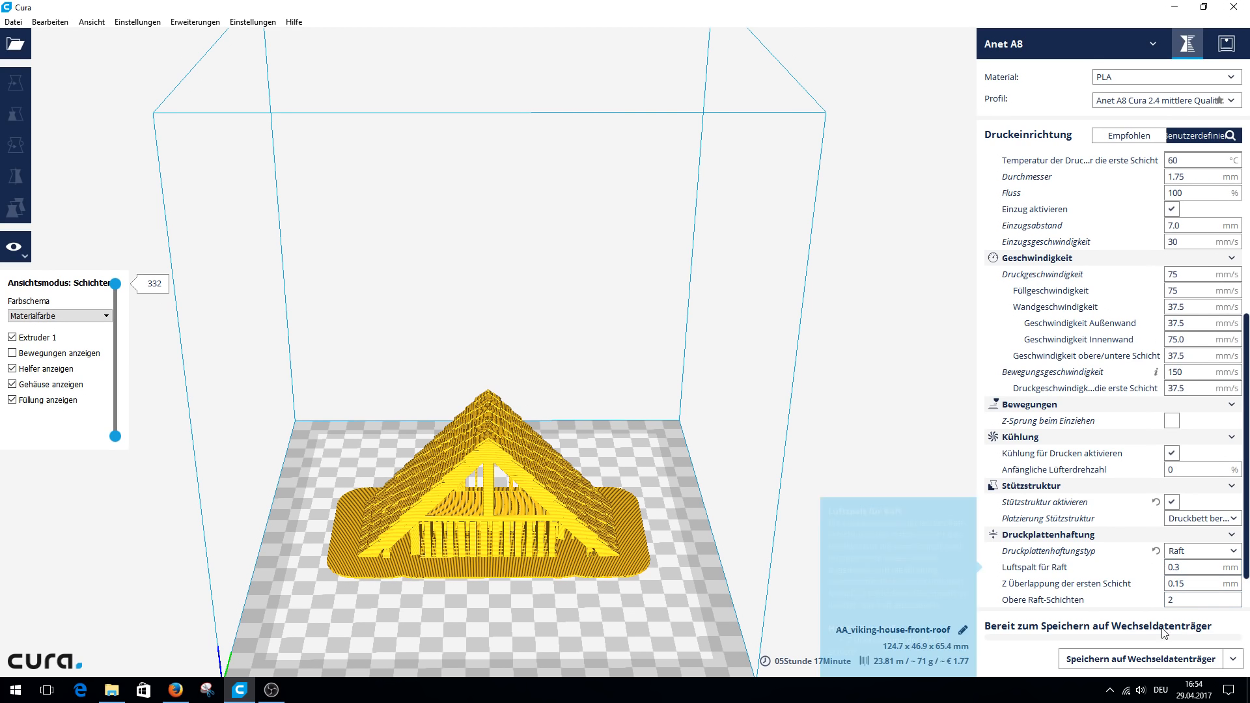
Examine the raft, dual extrusion and print sequence settings, keeping the sequence at Alle gleichzeitig.
{"action": "mouse_move", "coordinate": [1188, 568]}
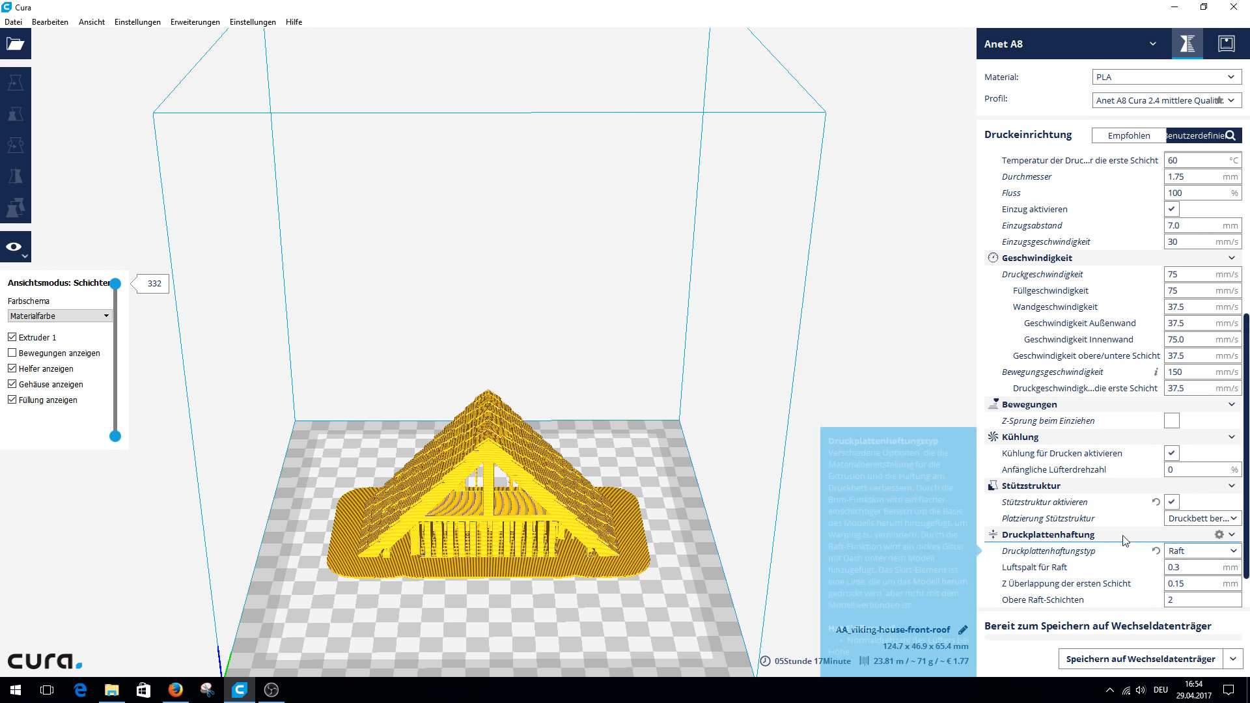
{"action": "scroll", "coordinate": [1115, 537], "scroll_direction": "down", "scroll_amount": 1}
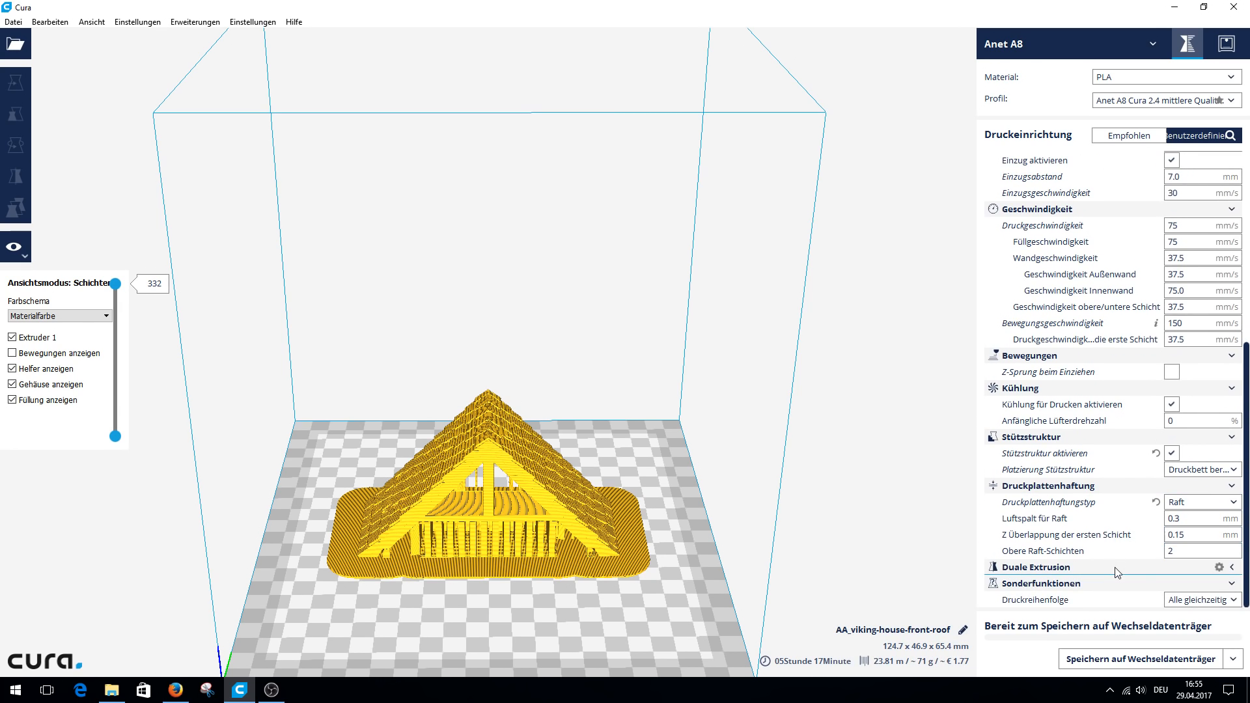
{"action": "left_click", "coordinate": [1233, 567]}
{"action": "left_click", "coordinate": [1234, 602]}
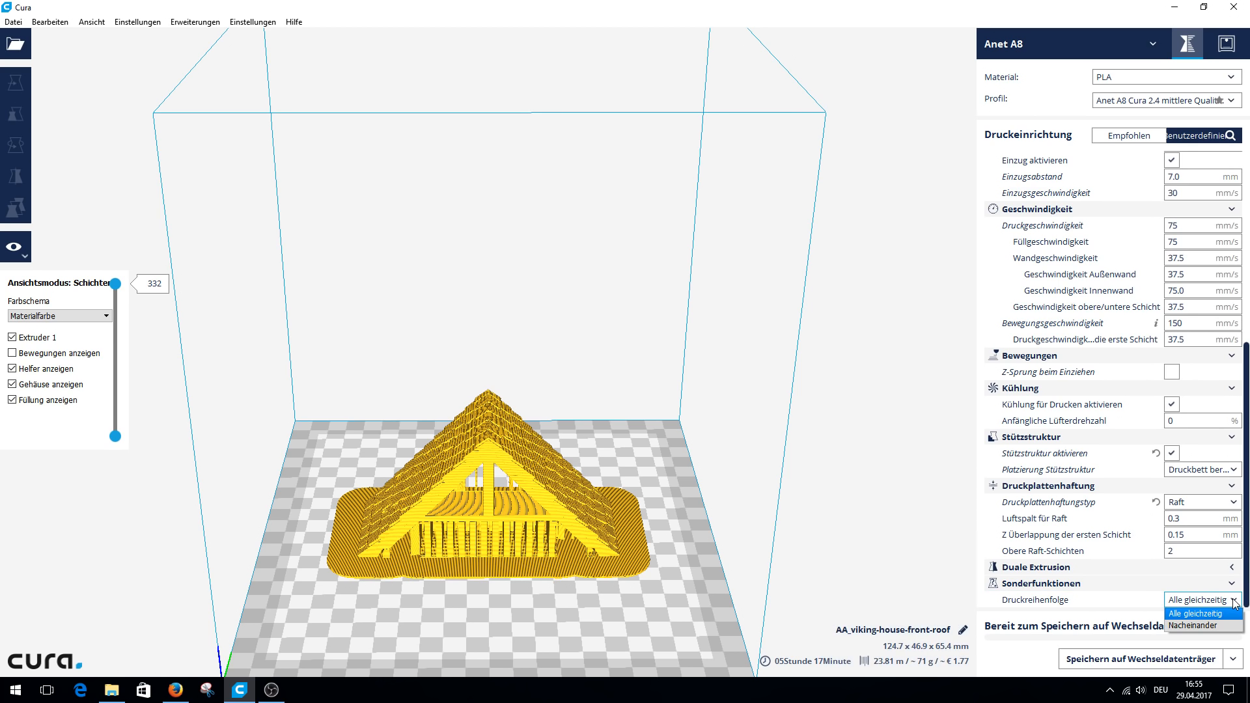
{"action": "left_click", "coordinate": [1224, 613]}
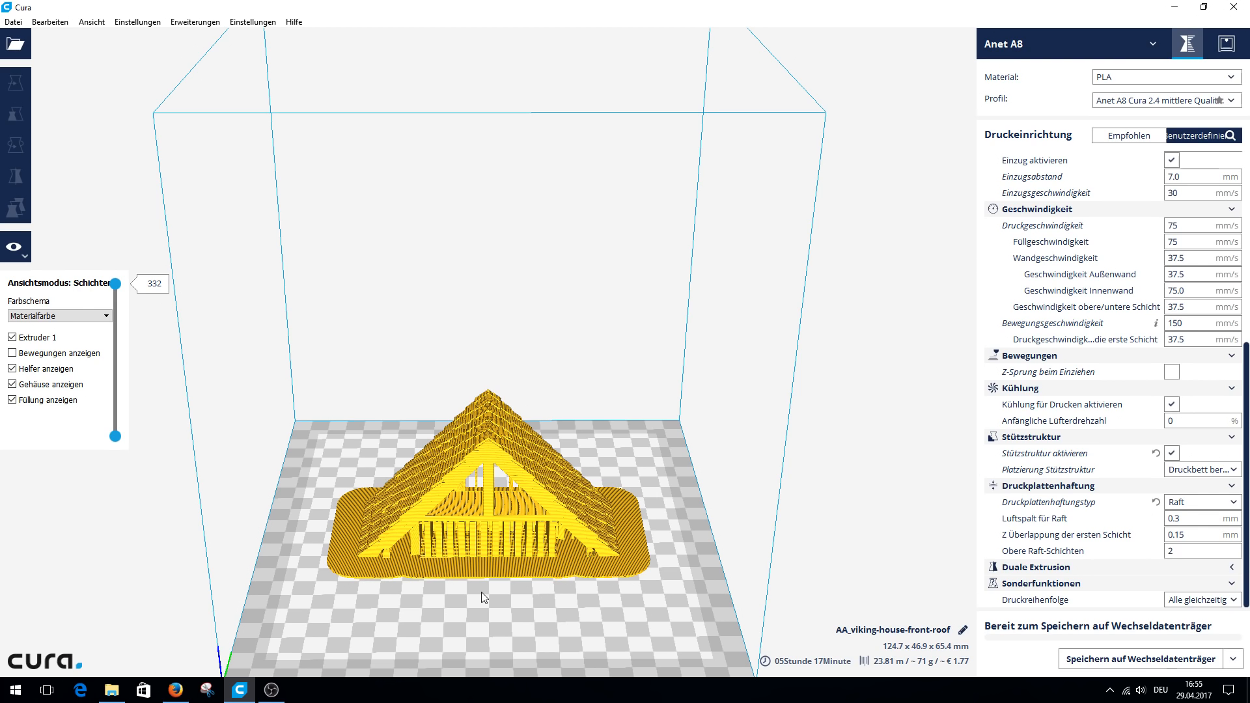
{"action": "left_click", "coordinate": [486, 509]}
{"action": "left_click", "coordinate": [477, 480]}
{"action": "left_click", "coordinate": [1197, 600]}
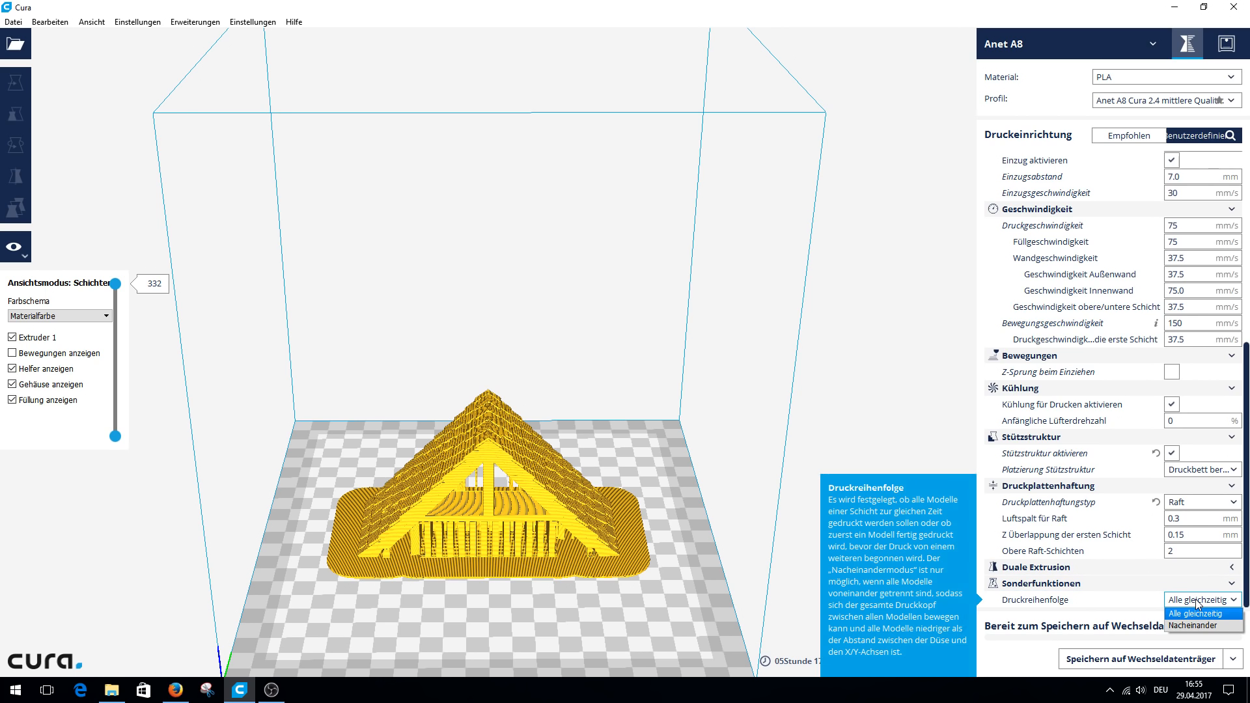
{"action": "left_click", "coordinate": [1197, 613]}
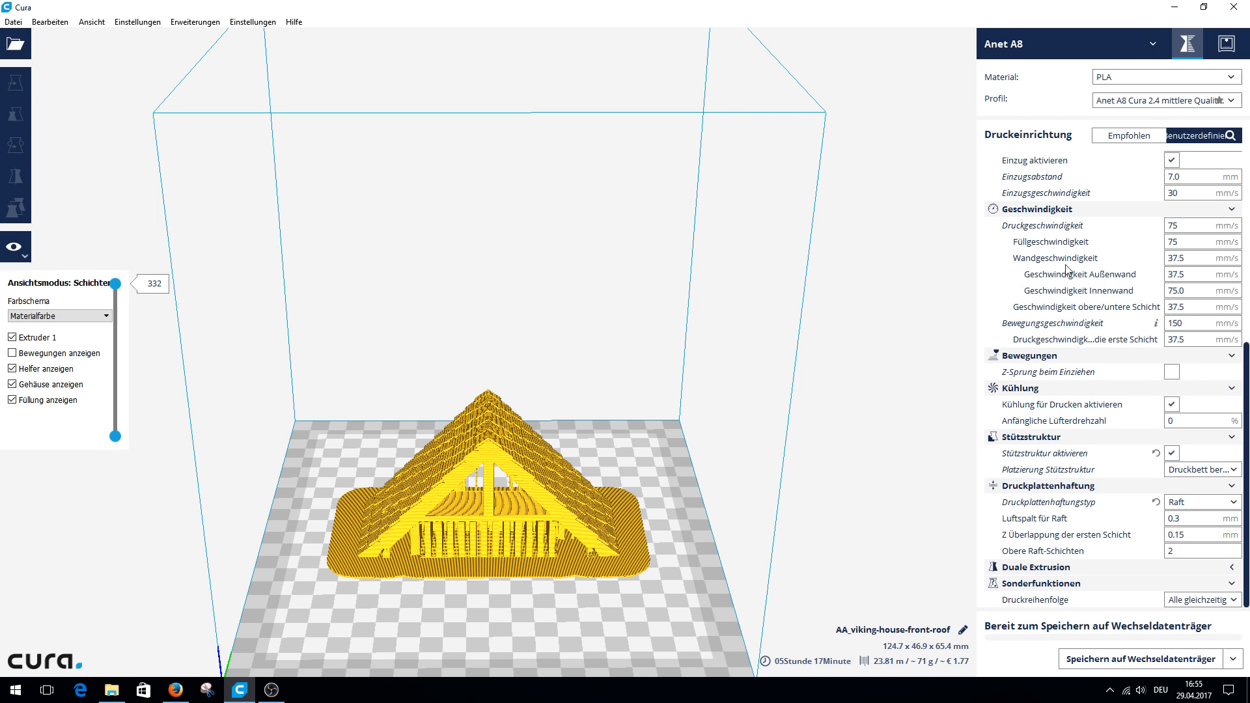
Switch the print profile to Anet A8 Cura 2.4 hohe Qualität and carry over the customised settings.
{"action": "left_click_drag", "start_coordinate": [1246, 433], "coordinate": [1246, 238]}
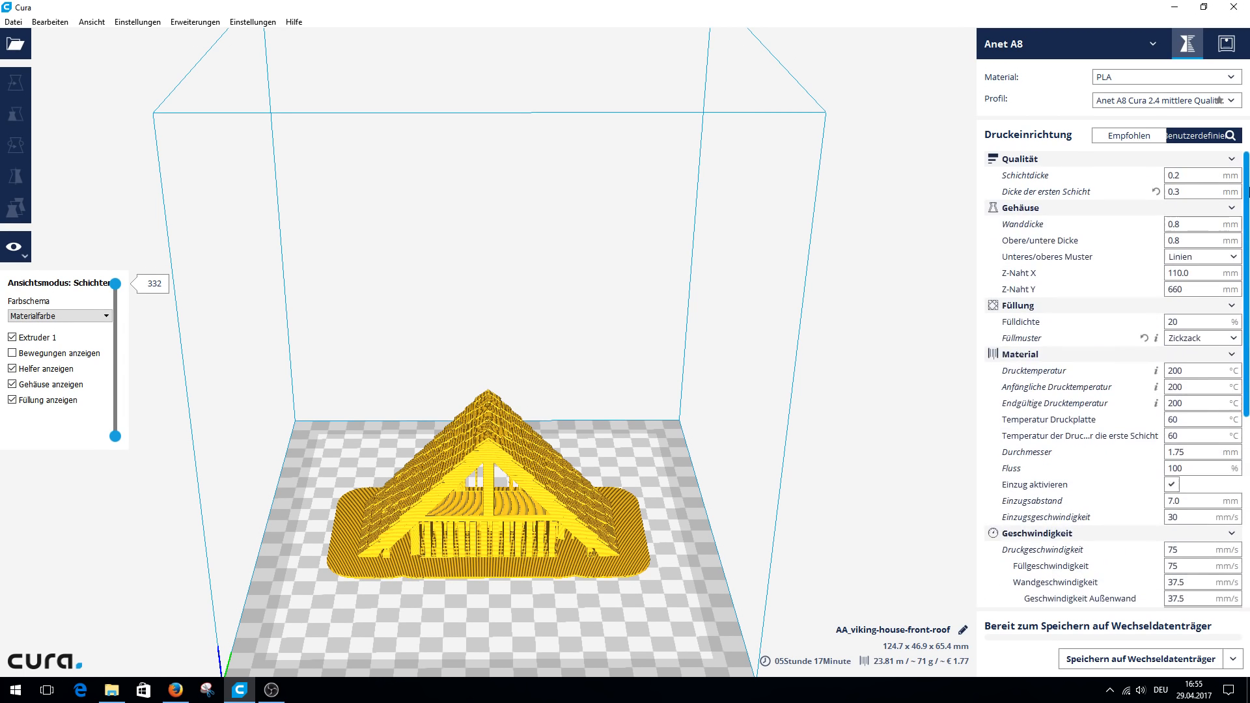
{"action": "left_click", "coordinate": [1233, 101]}
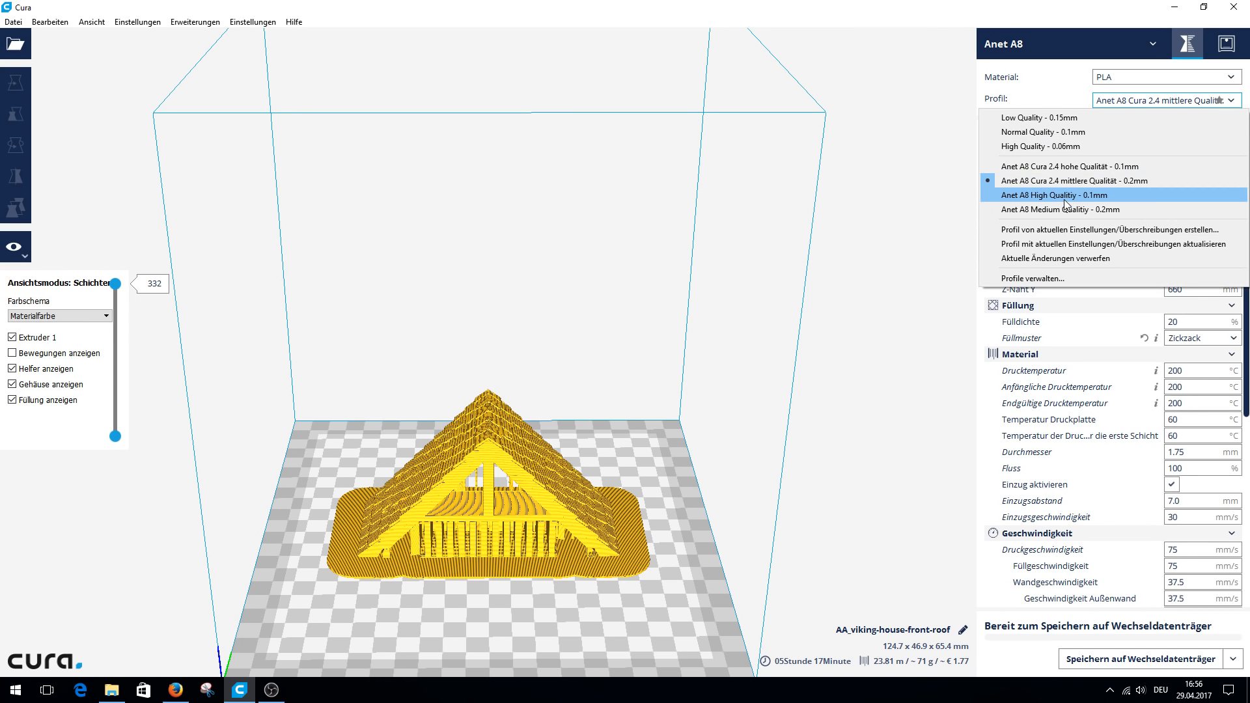
{"action": "left_click", "coordinate": [1065, 167]}
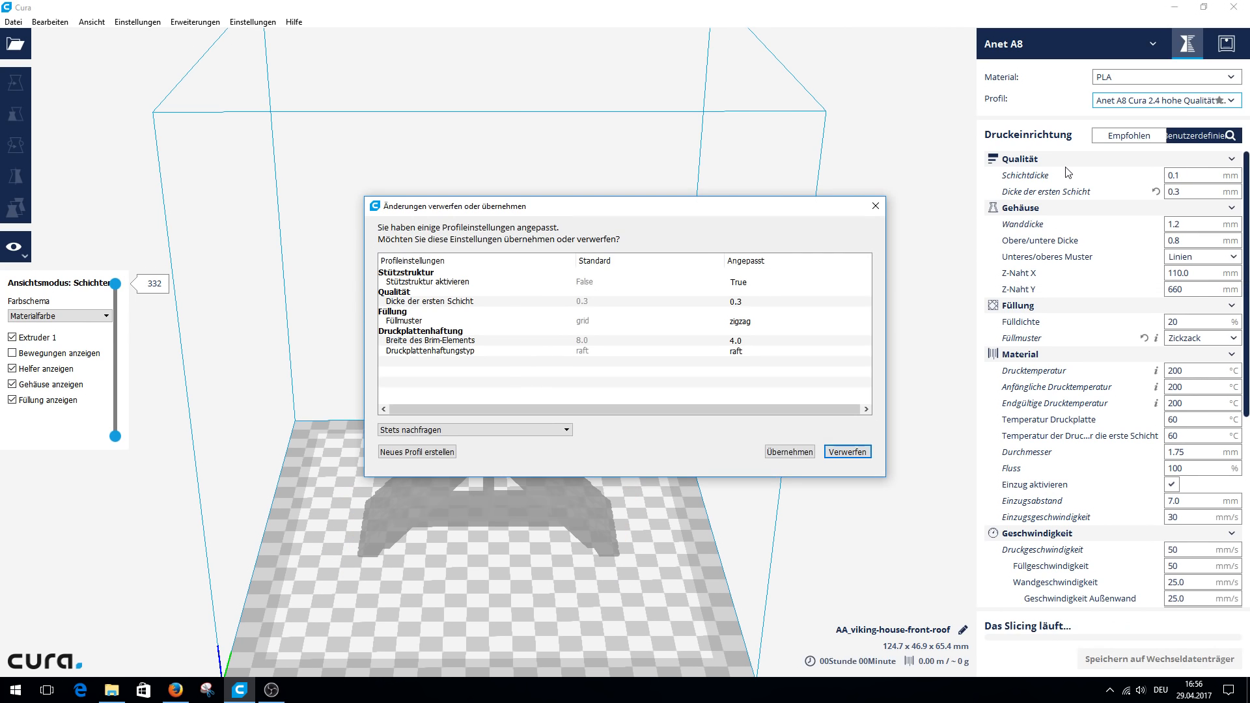
{"action": "left_click", "coordinate": [779, 458]}
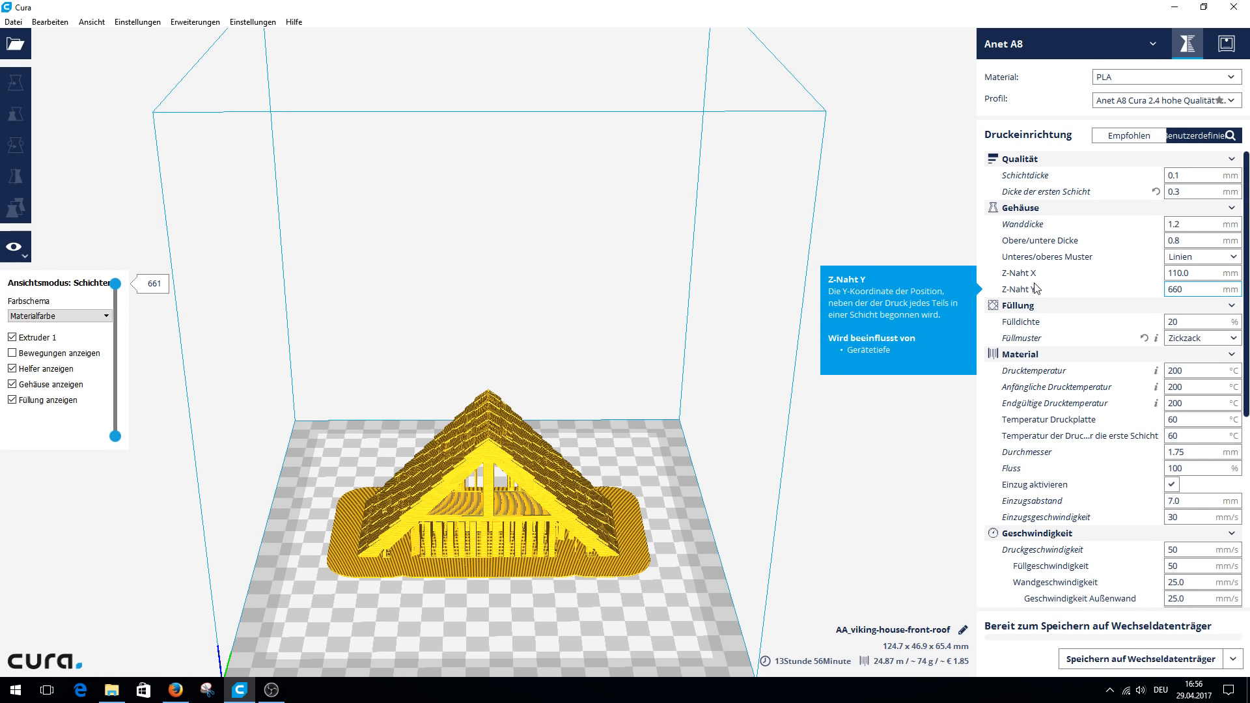
Examine the high-quality profile's layer height, wall thickness, speed and remaining print settings.
{"action": "left_click", "coordinate": [1193, 176]}
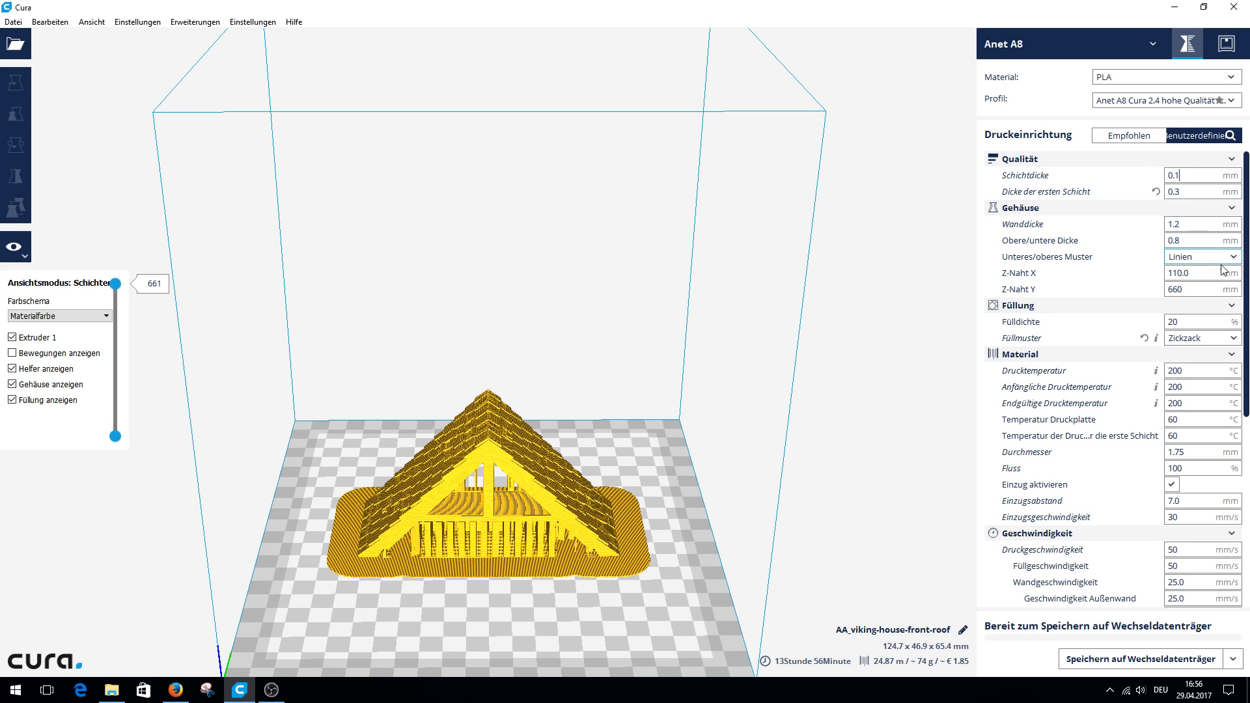
{"action": "left_click", "coordinate": [1190, 222]}
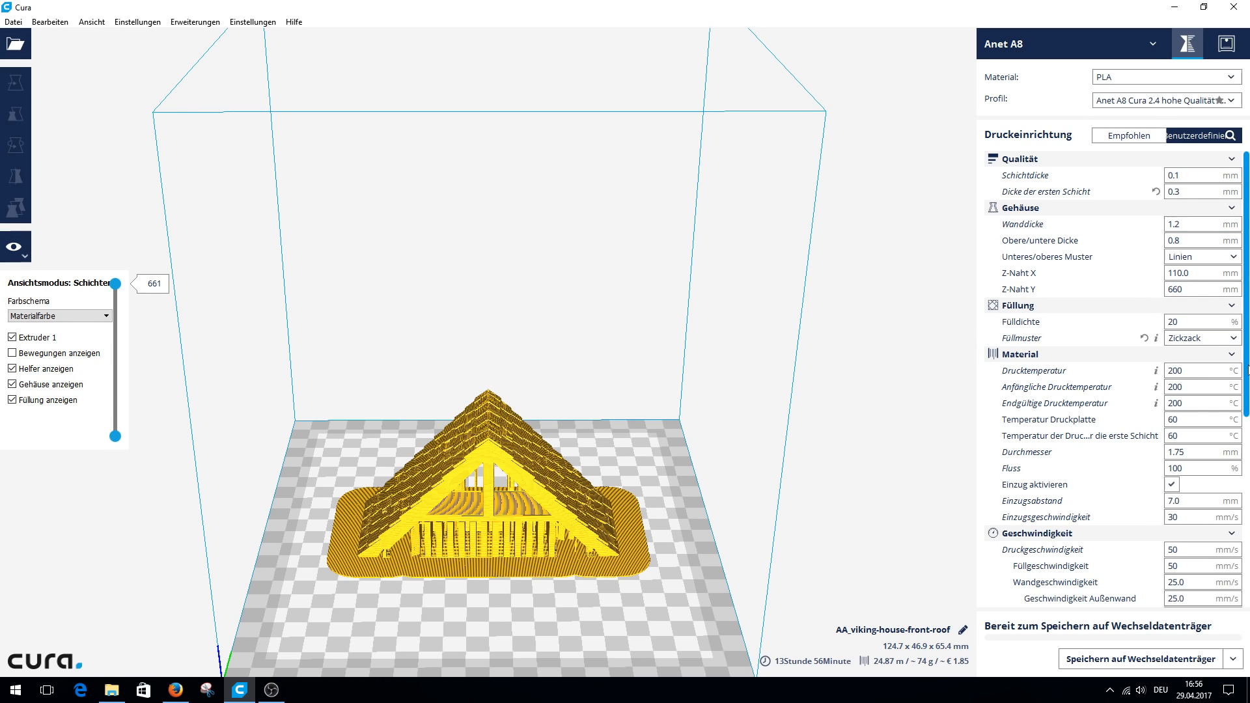
{"action": "left_click_drag", "start_coordinate": [1249, 376], "coordinate": [1248, 427]}
{"action": "scroll", "coordinate": [1186, 300], "scroll_direction": "down", "scroll_amount": 5}
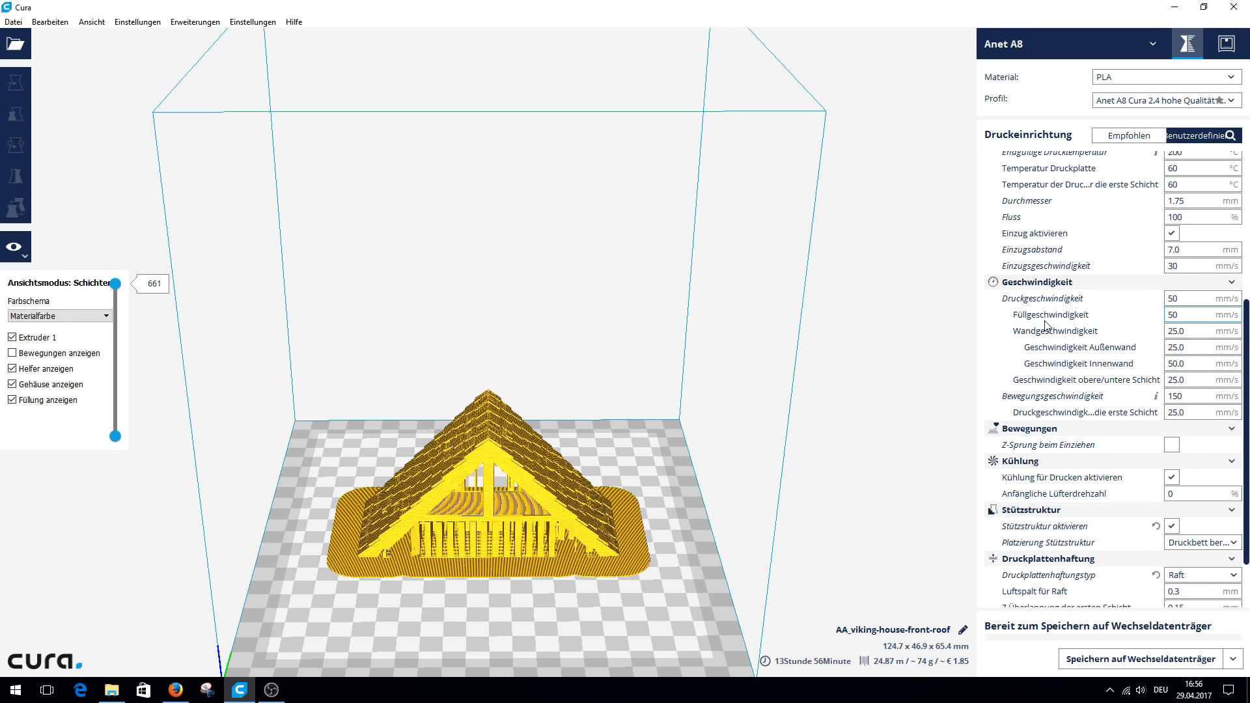
{"action": "left_click_drag", "start_coordinate": [1248, 500], "coordinate": [1248, 586]}
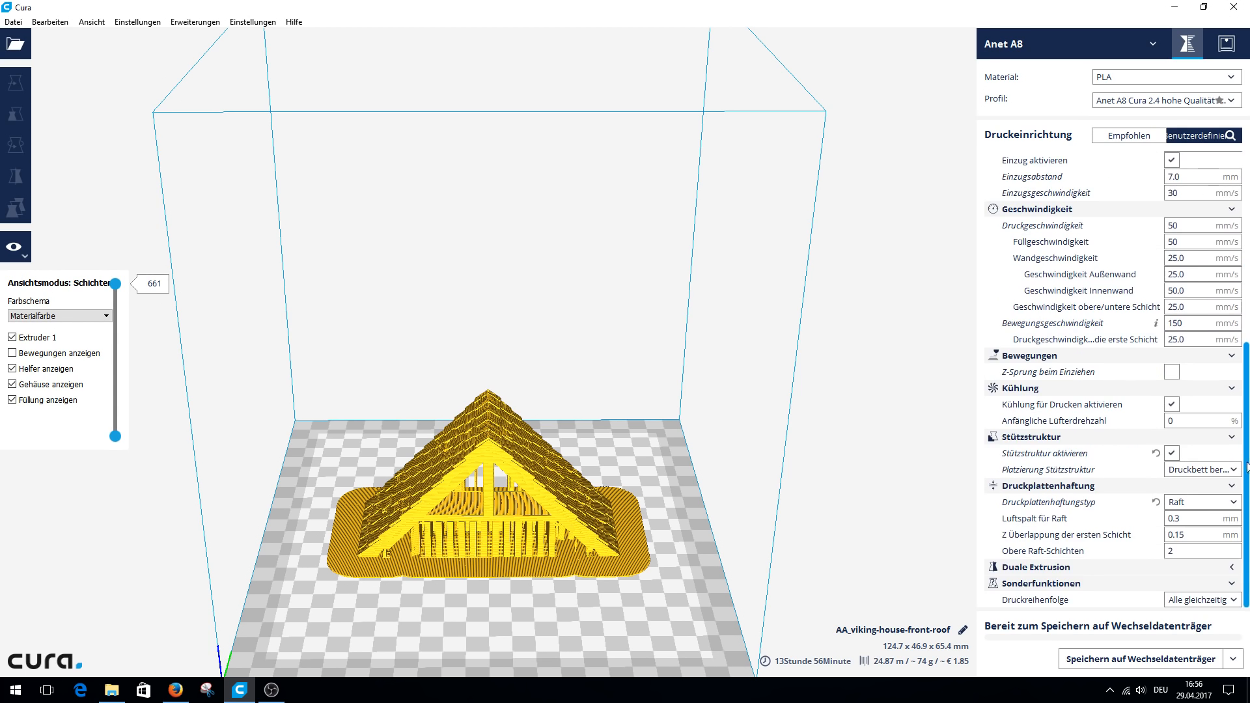
{"action": "left_click_drag", "start_coordinate": [1248, 466], "coordinate": [1248, 273]}
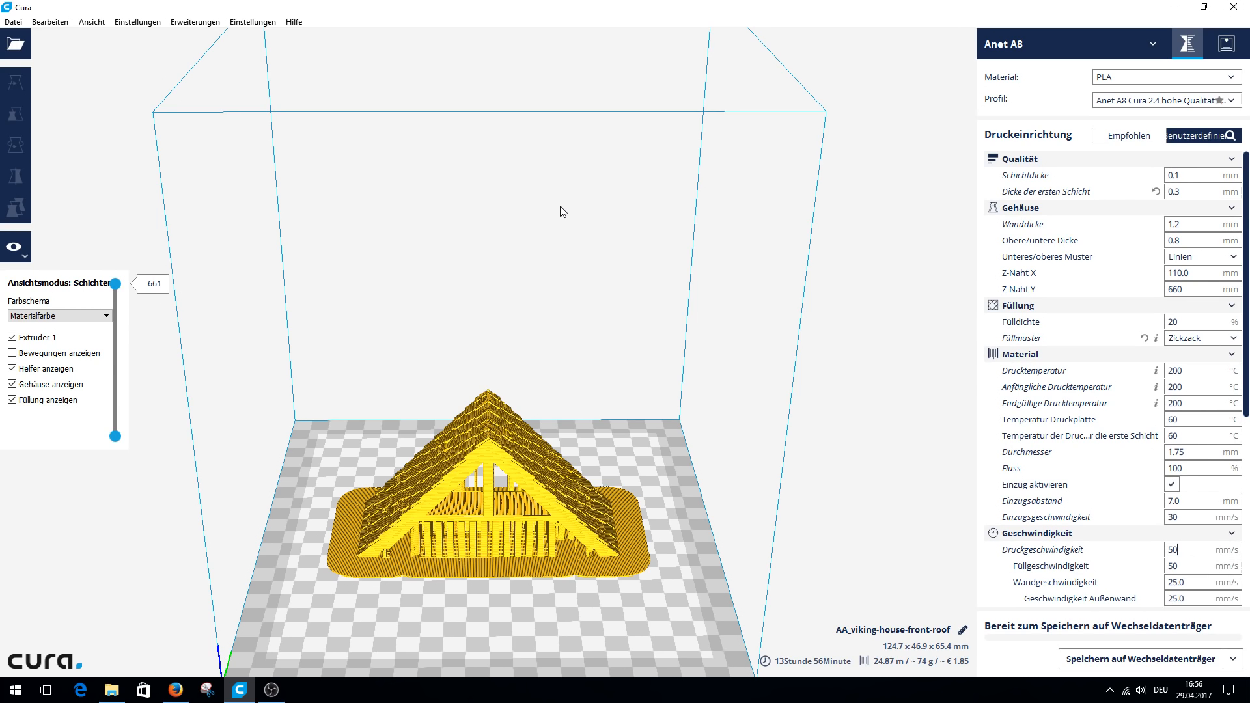
{"action": "left_click", "coordinate": [181, 23]}
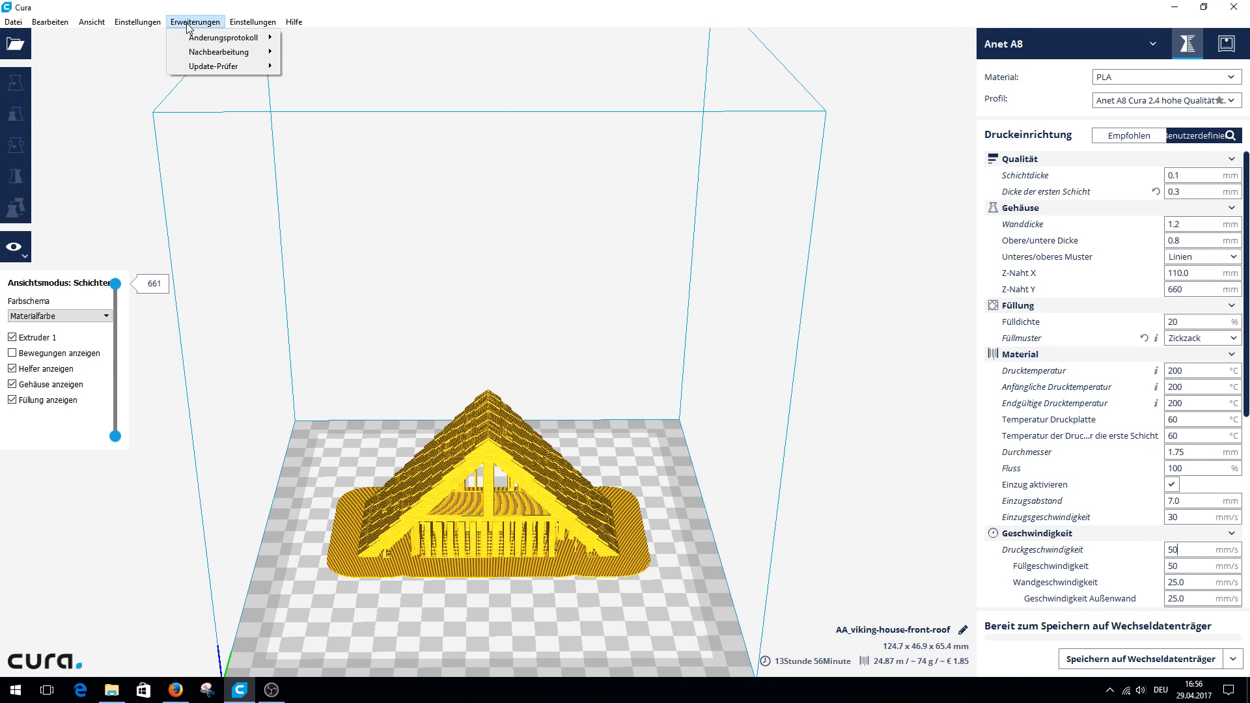
{"action": "mouse_move", "coordinate": [48, 21]}
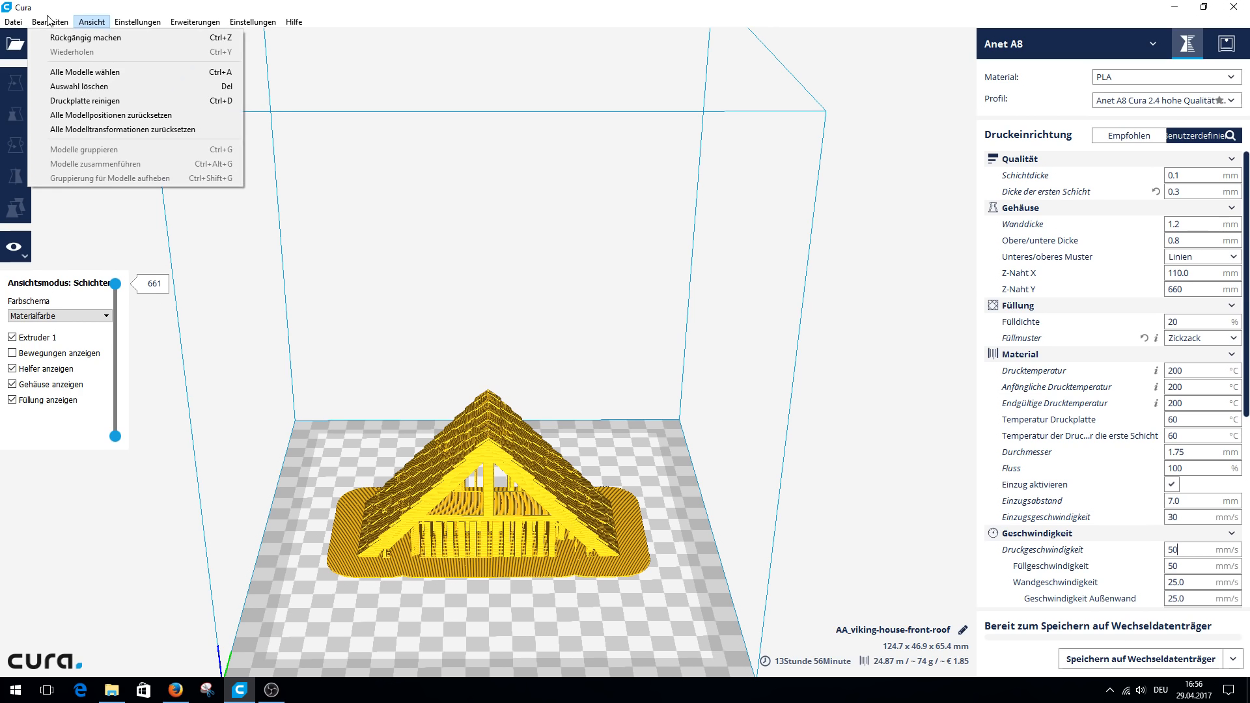
{"action": "mouse_move", "coordinate": [11, 24]}
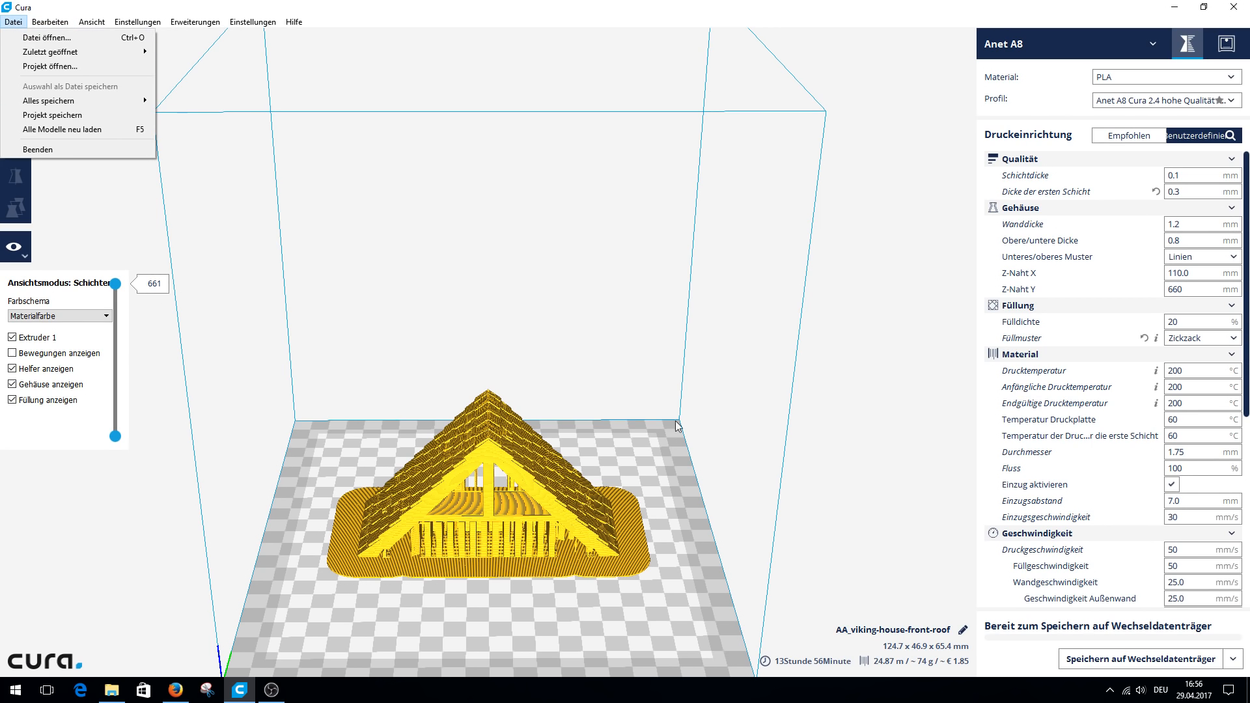
{"action": "mouse_move", "coordinate": [72, 106]}
{"action": "left_click", "coordinate": [853, 420]}
{"action": "left_click", "coordinate": [293, 22]}
{"action": "key", "text": "Escape"}
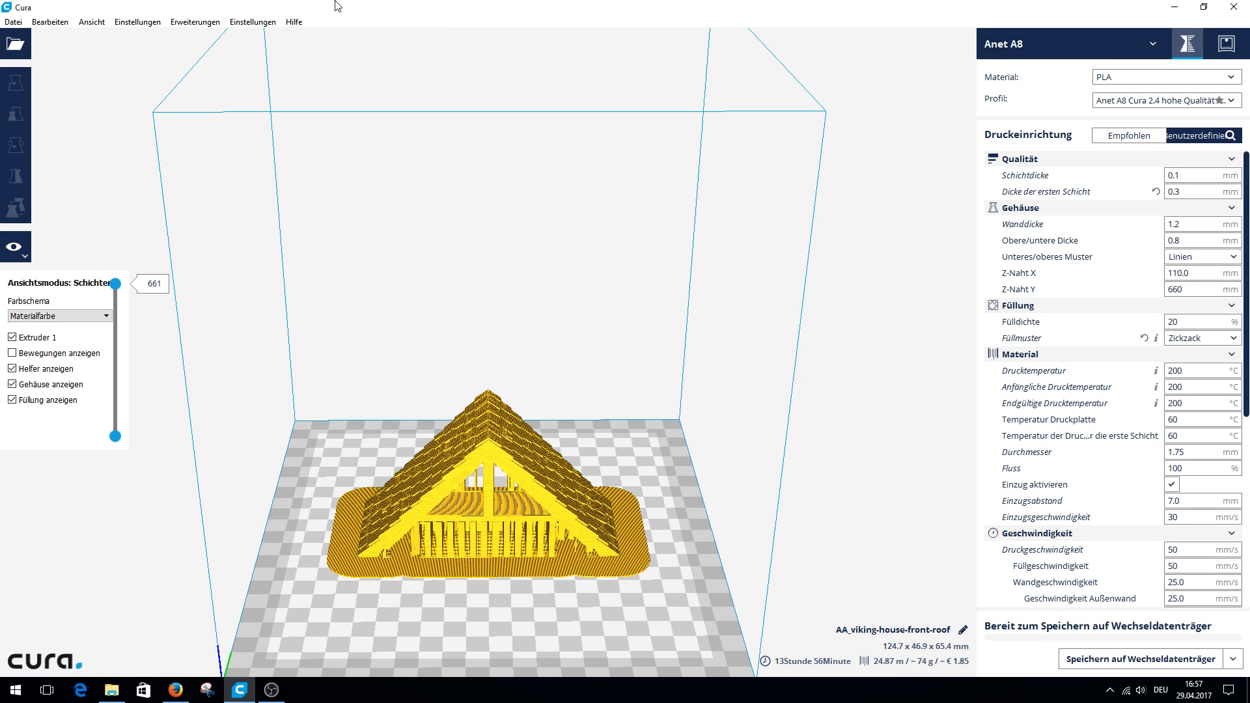